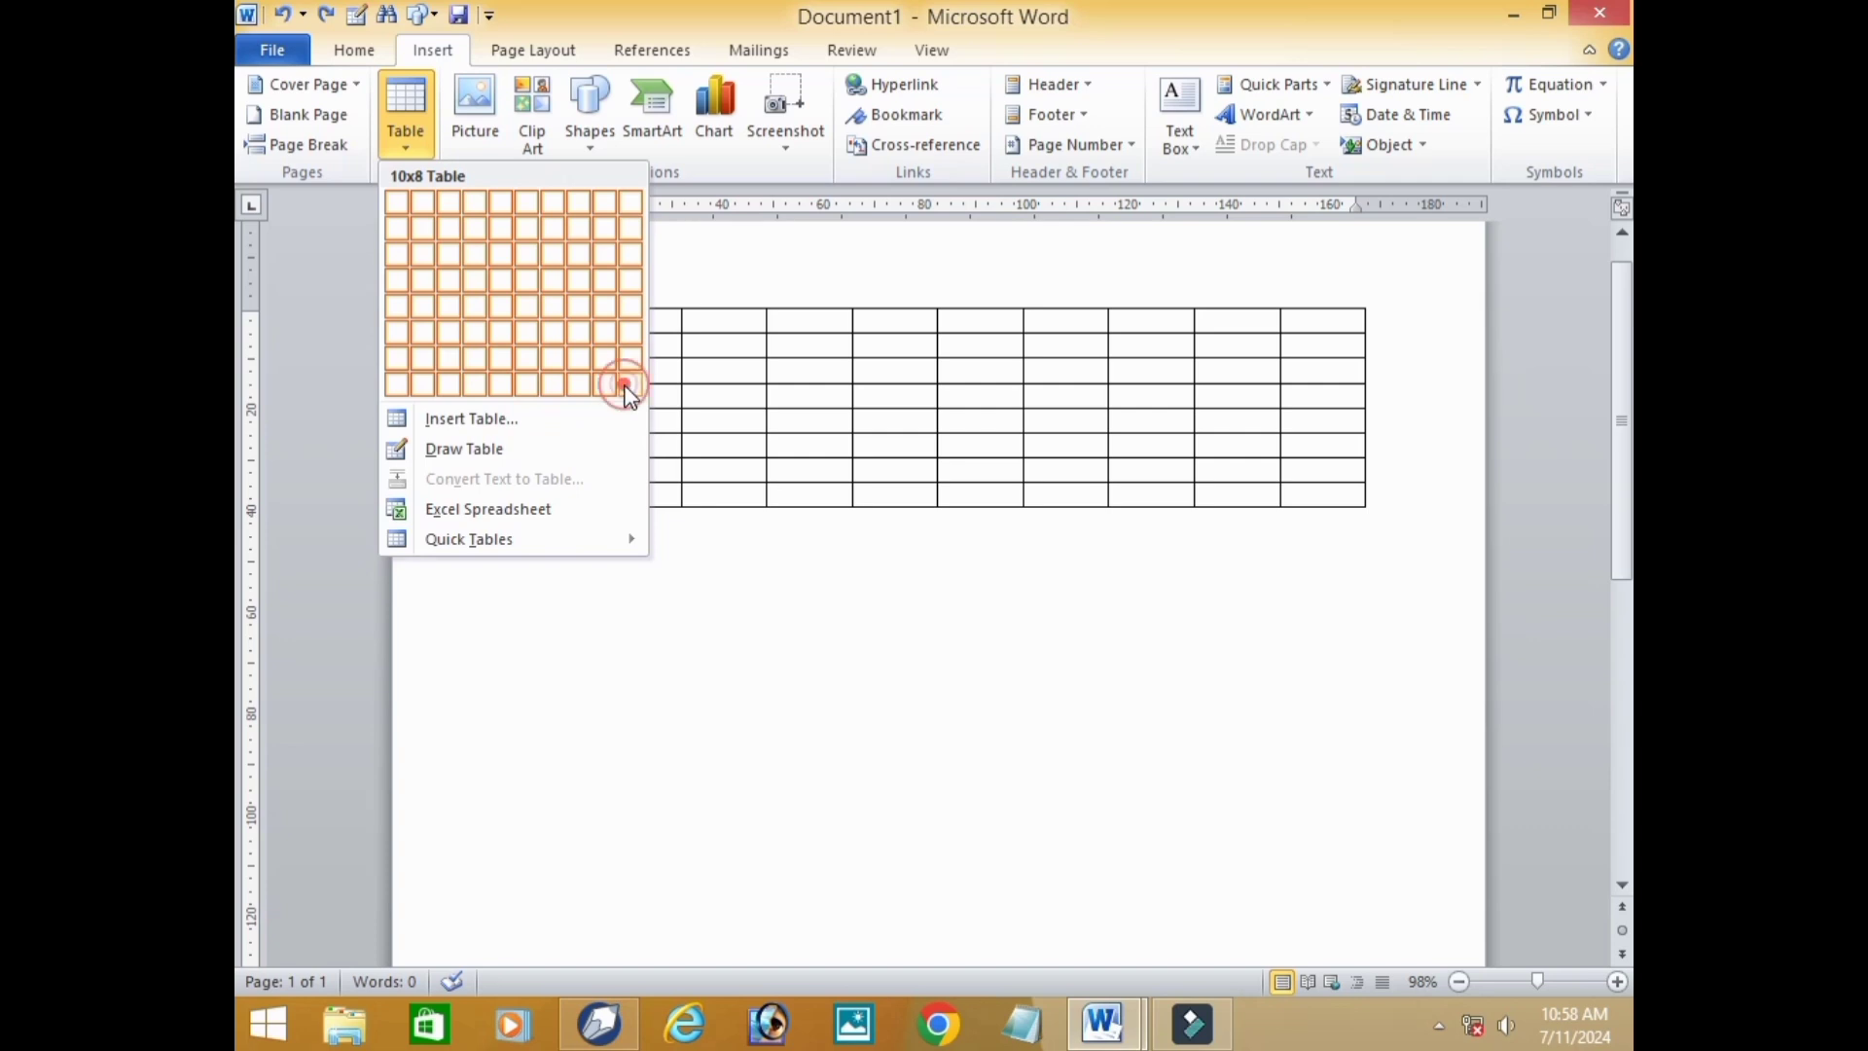
Insert a 10x8 table from the size grid and undo the insertion.
click(625, 386)
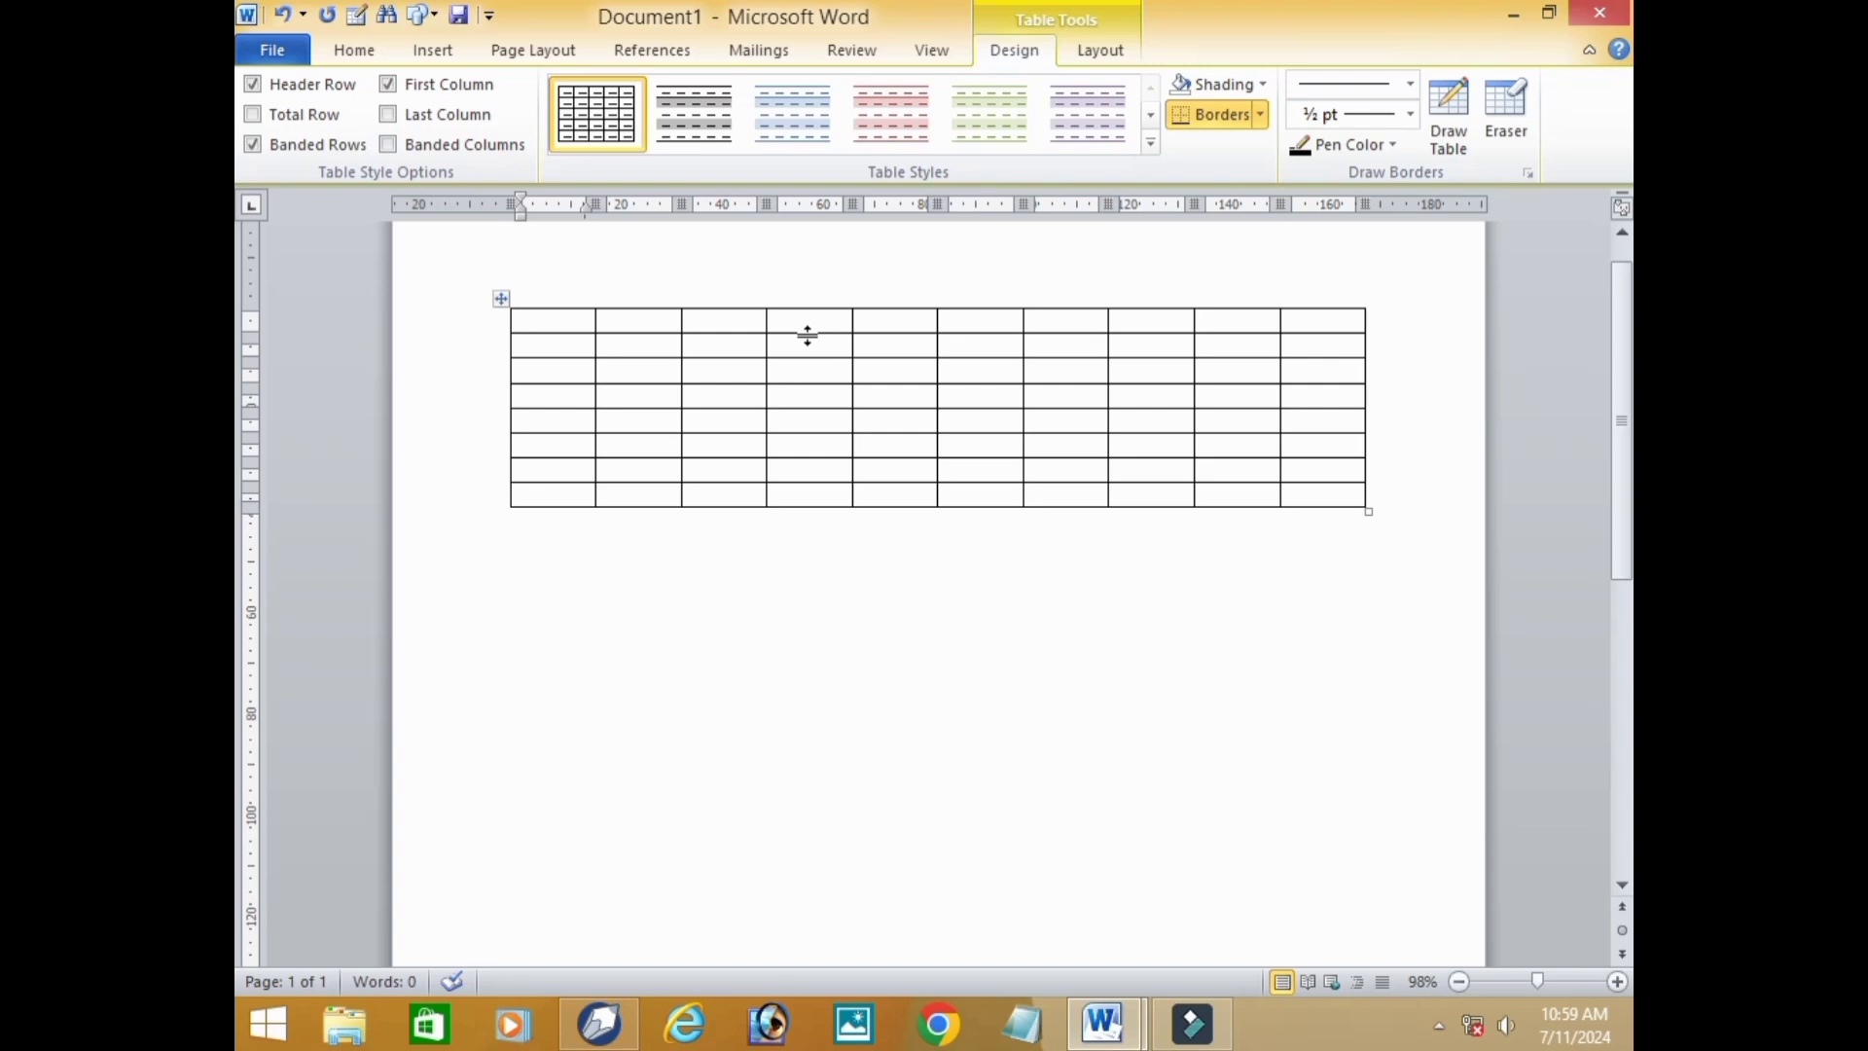
key(ctrl+z)
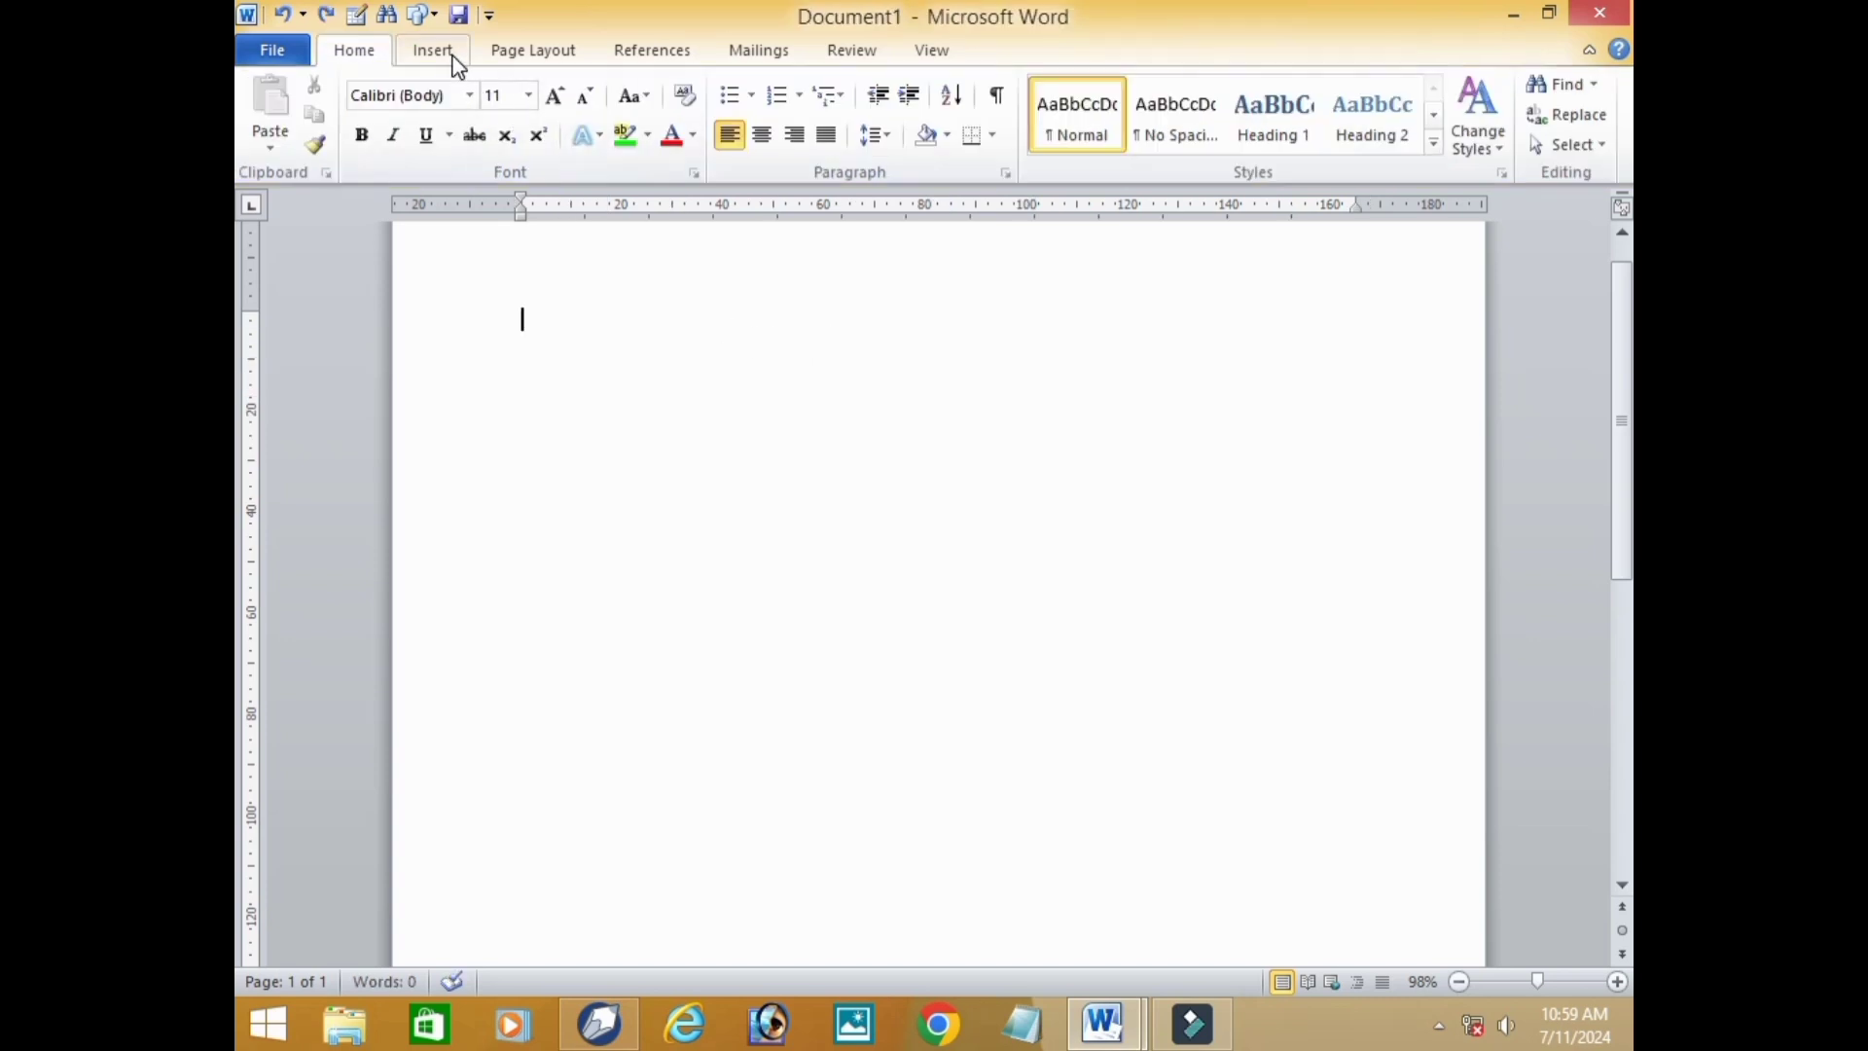
Begin inserting a table by specified dimensions, increasing the column count and setting the number of rows to 11.
click(453, 62)
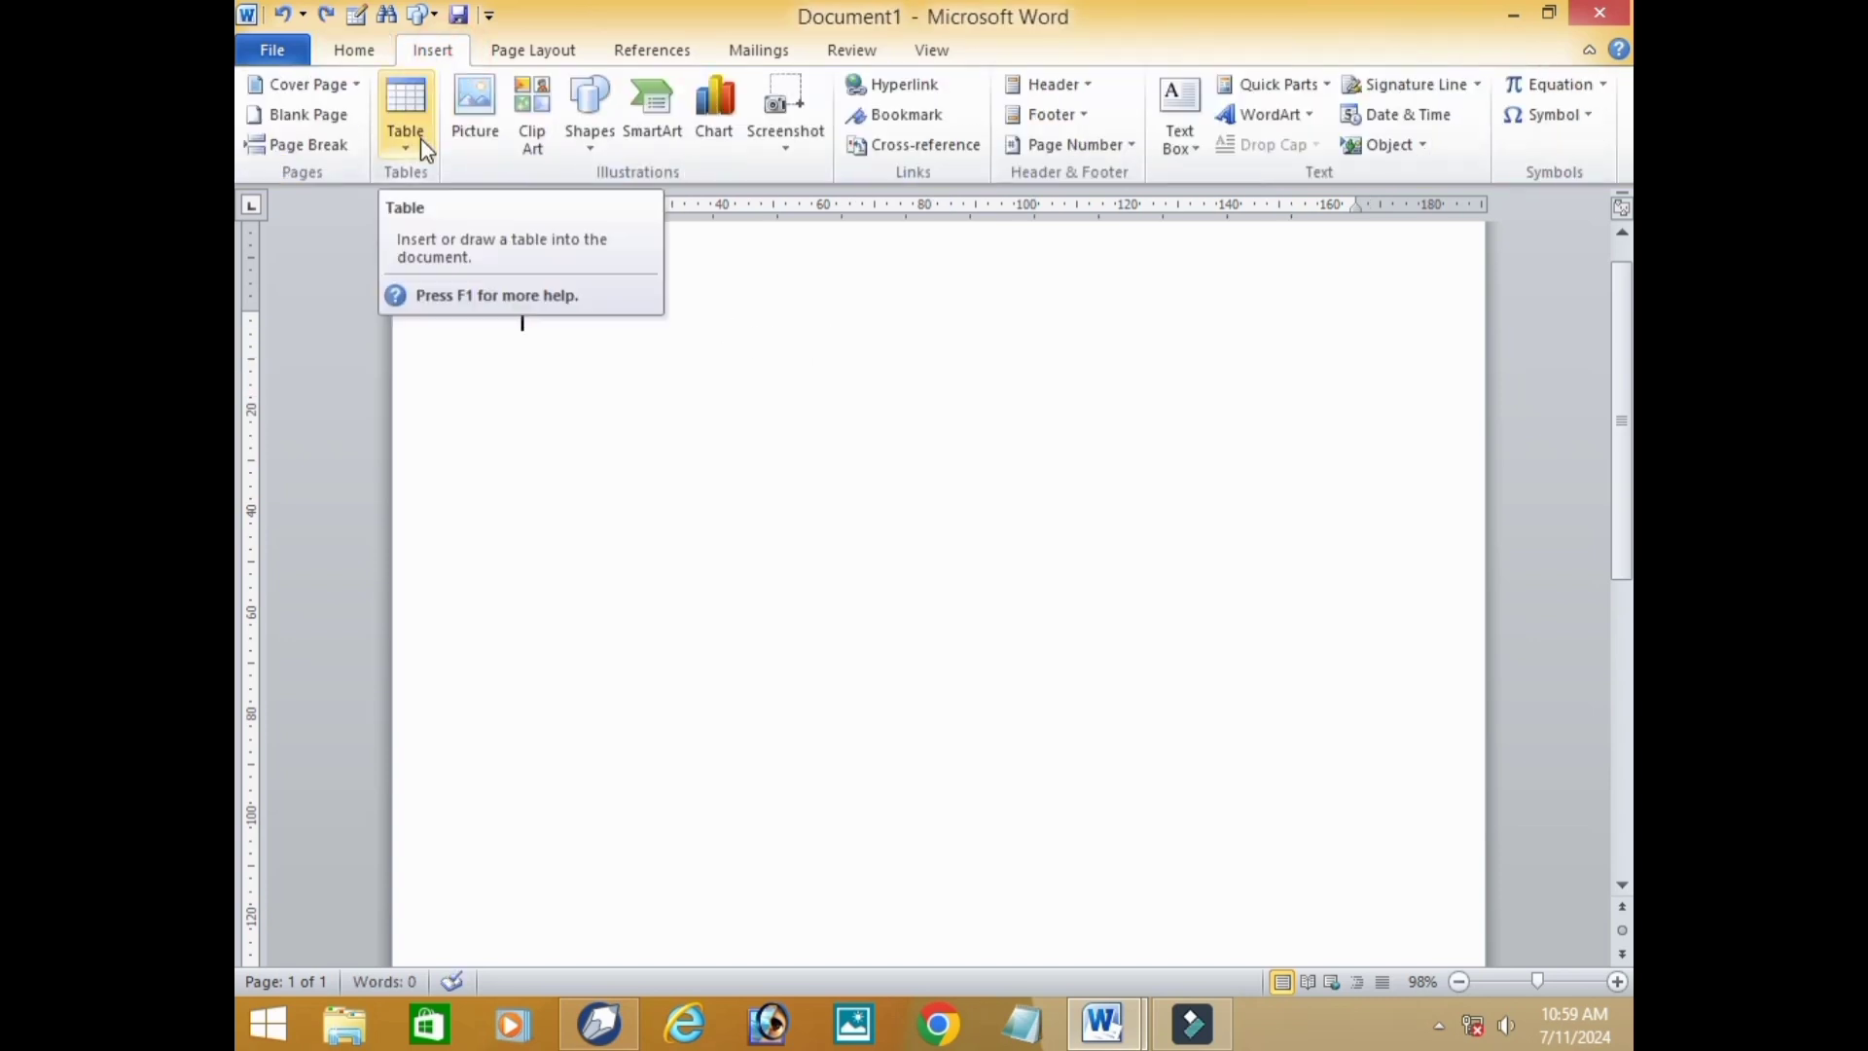
click(424, 146)
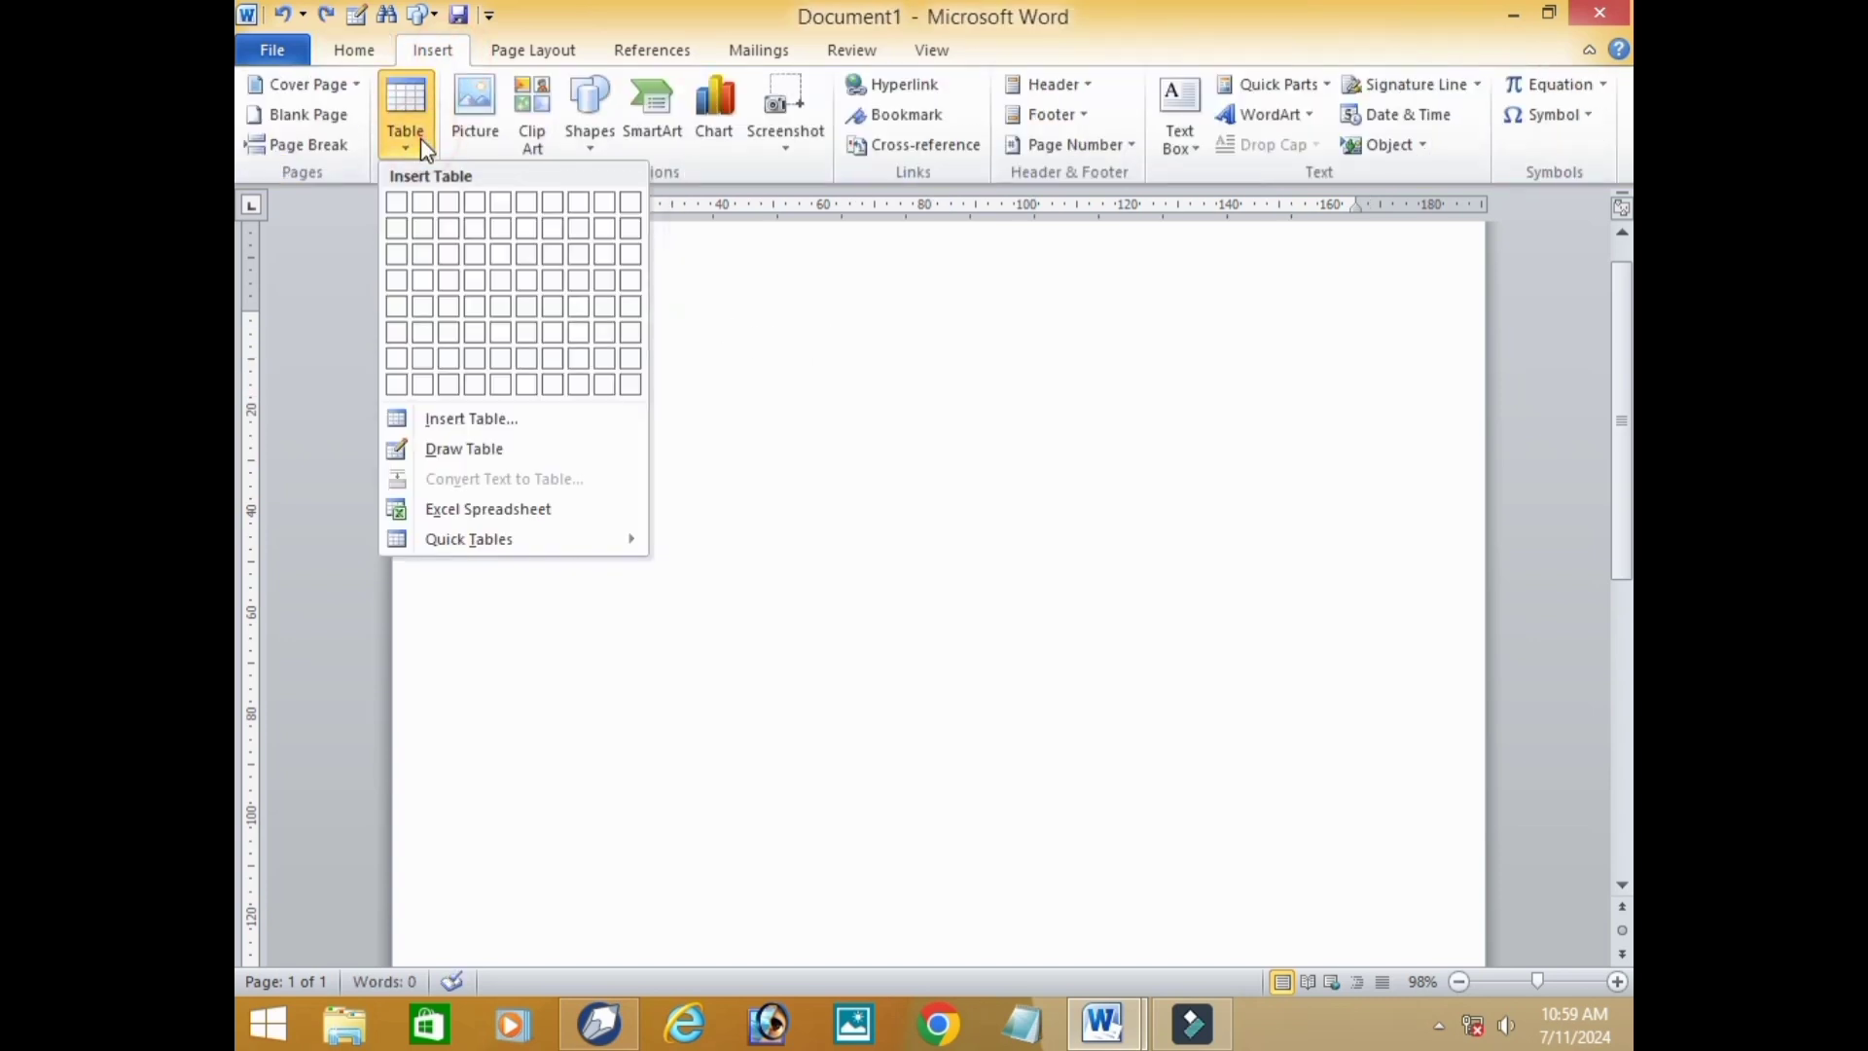
click(523, 418)
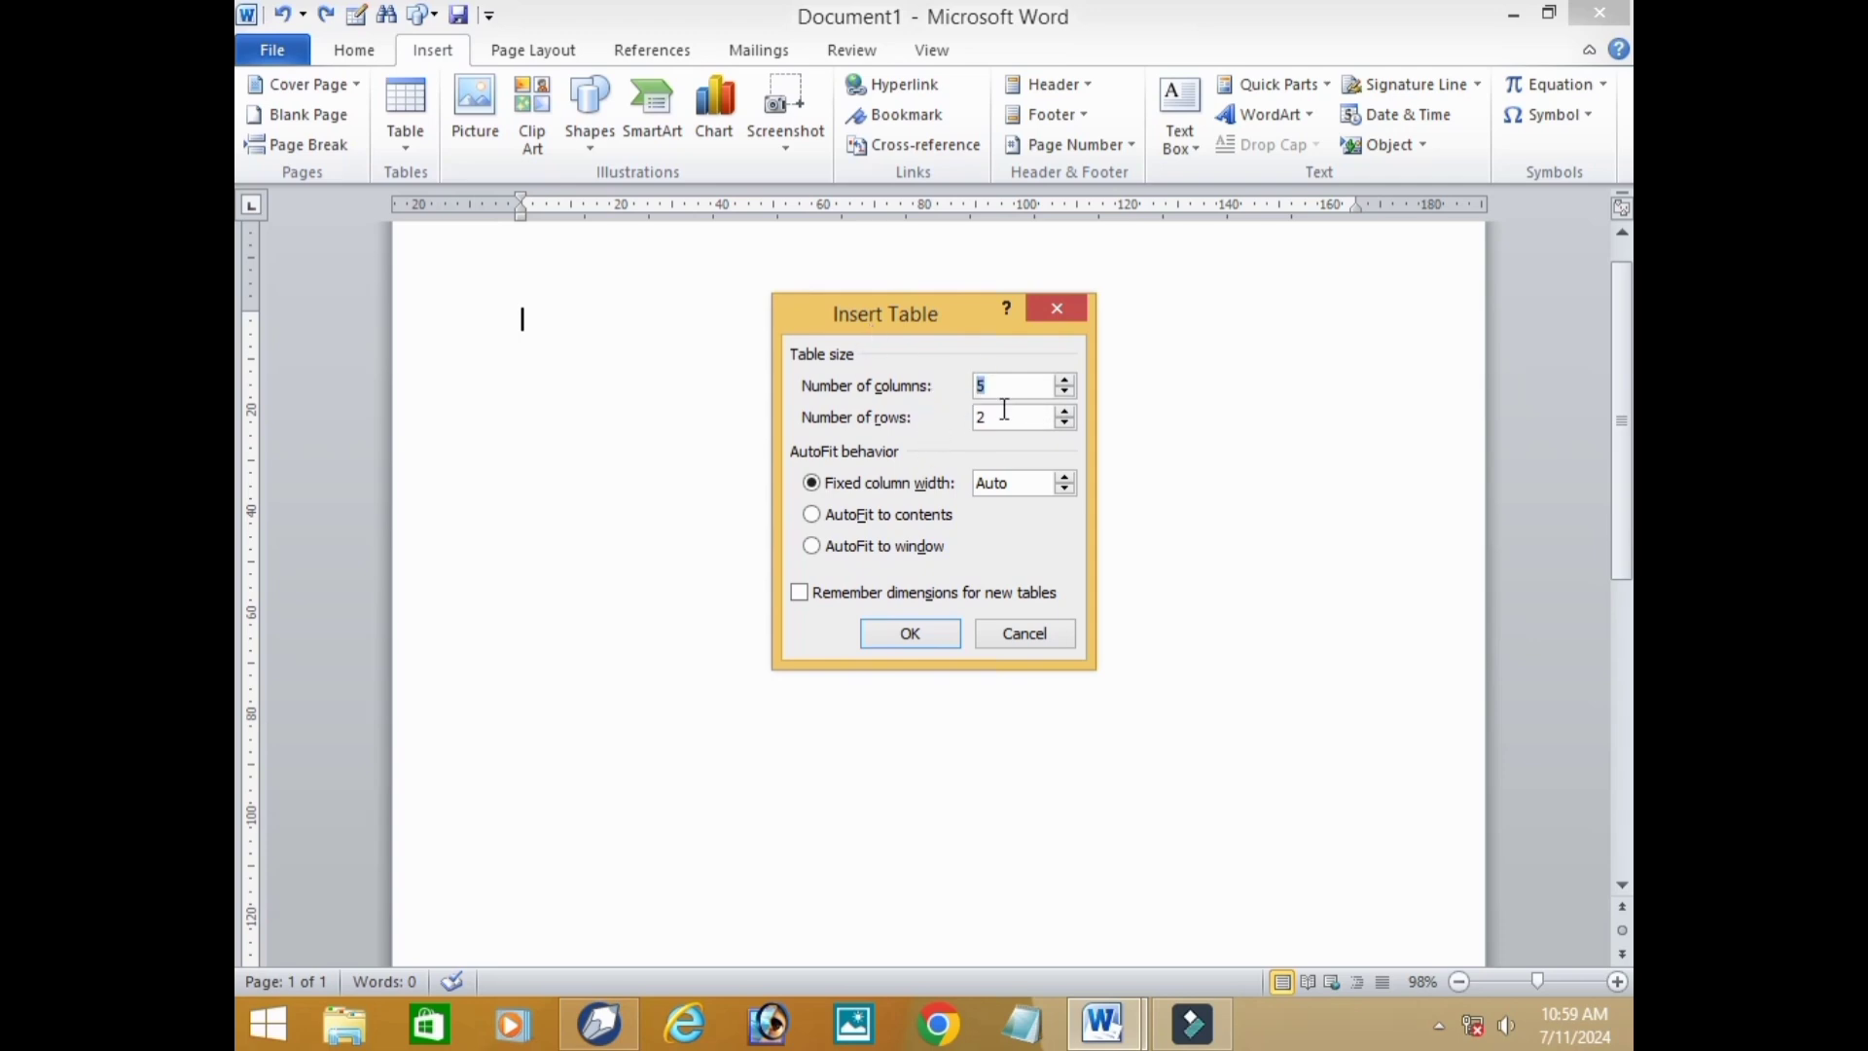
double_click(1065, 381)
click(1066, 382)
click(1065, 381)
click(1065, 382)
click(1065, 381)
click(1065, 381)
click(1065, 382)
click(1066, 382)
click(1065, 381)
click(1065, 413)
click(1065, 413)
click(1065, 412)
click(1066, 412)
click(1065, 412)
click(1065, 412)
click(1065, 412)
click(1066, 412)
click(1065, 413)
Set the number of columns to 10, insert the table with 11 rows, and undo the insertion.
click(1065, 382)
click(1065, 383)
double_click(1022, 387)
key(BackSpace)
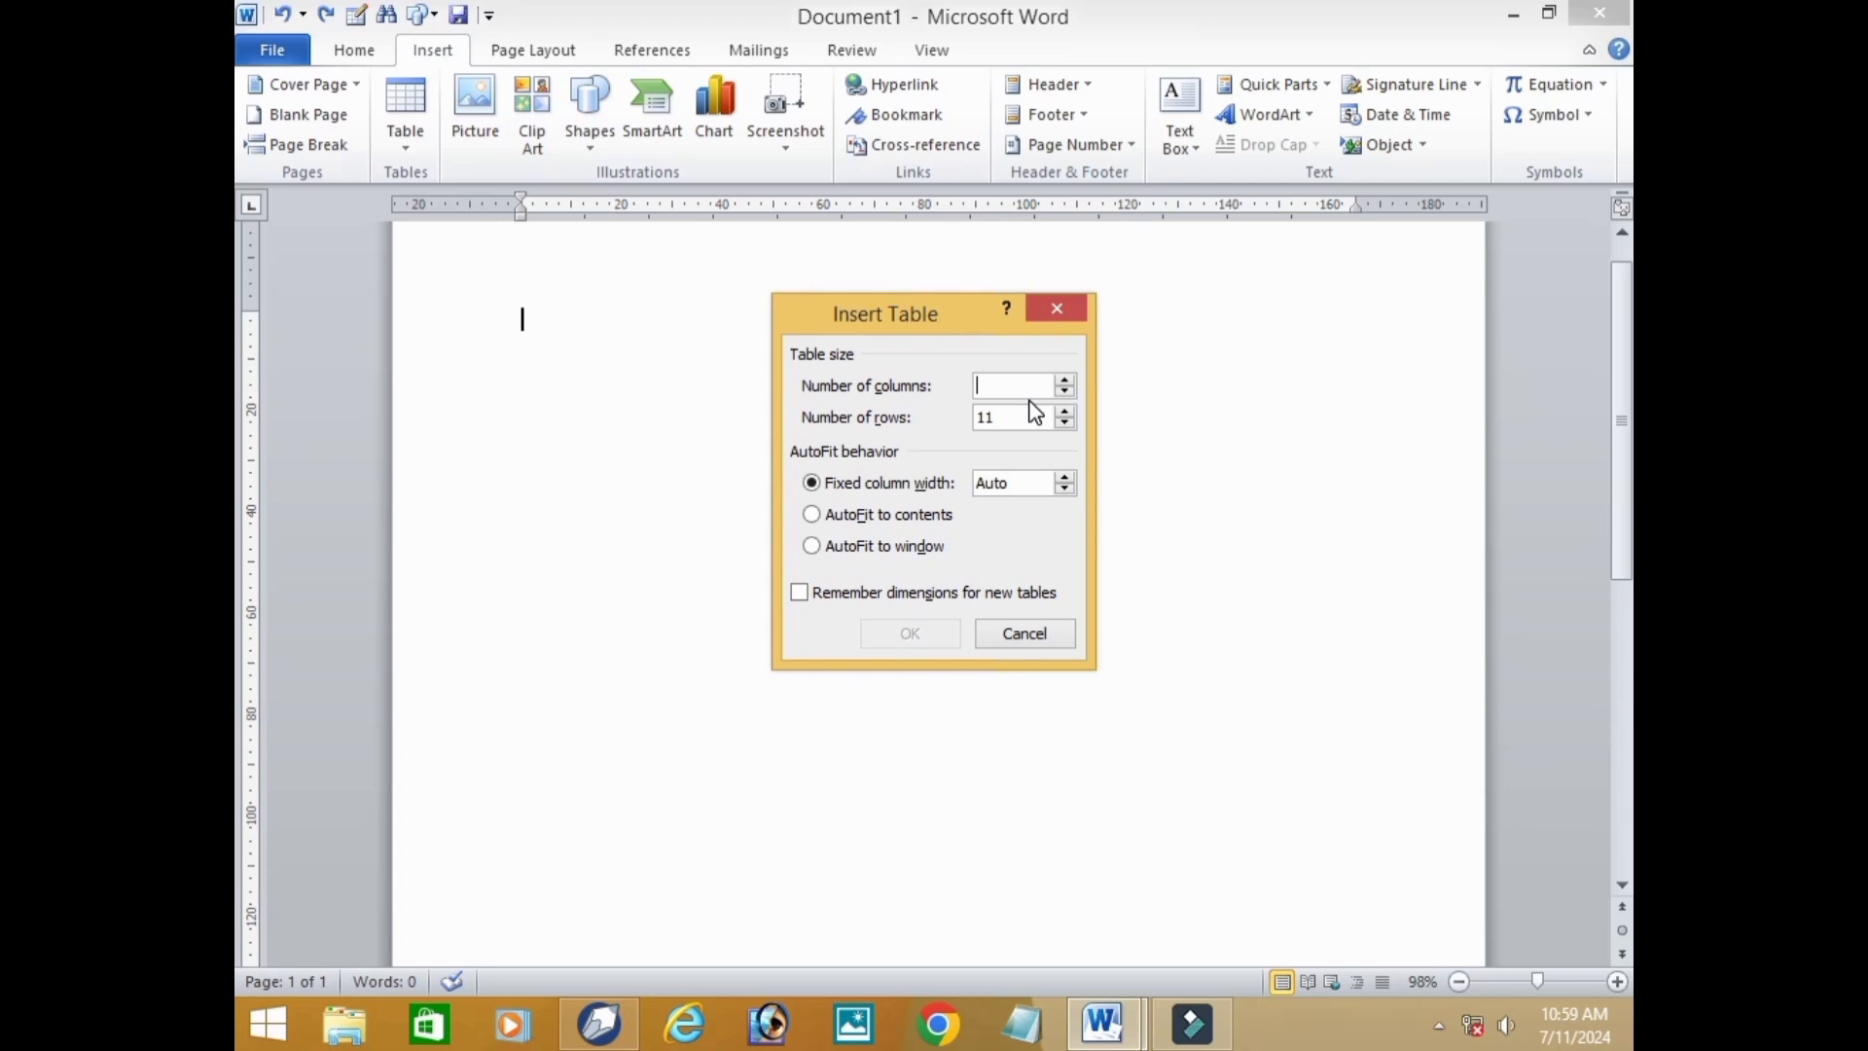
text(10)
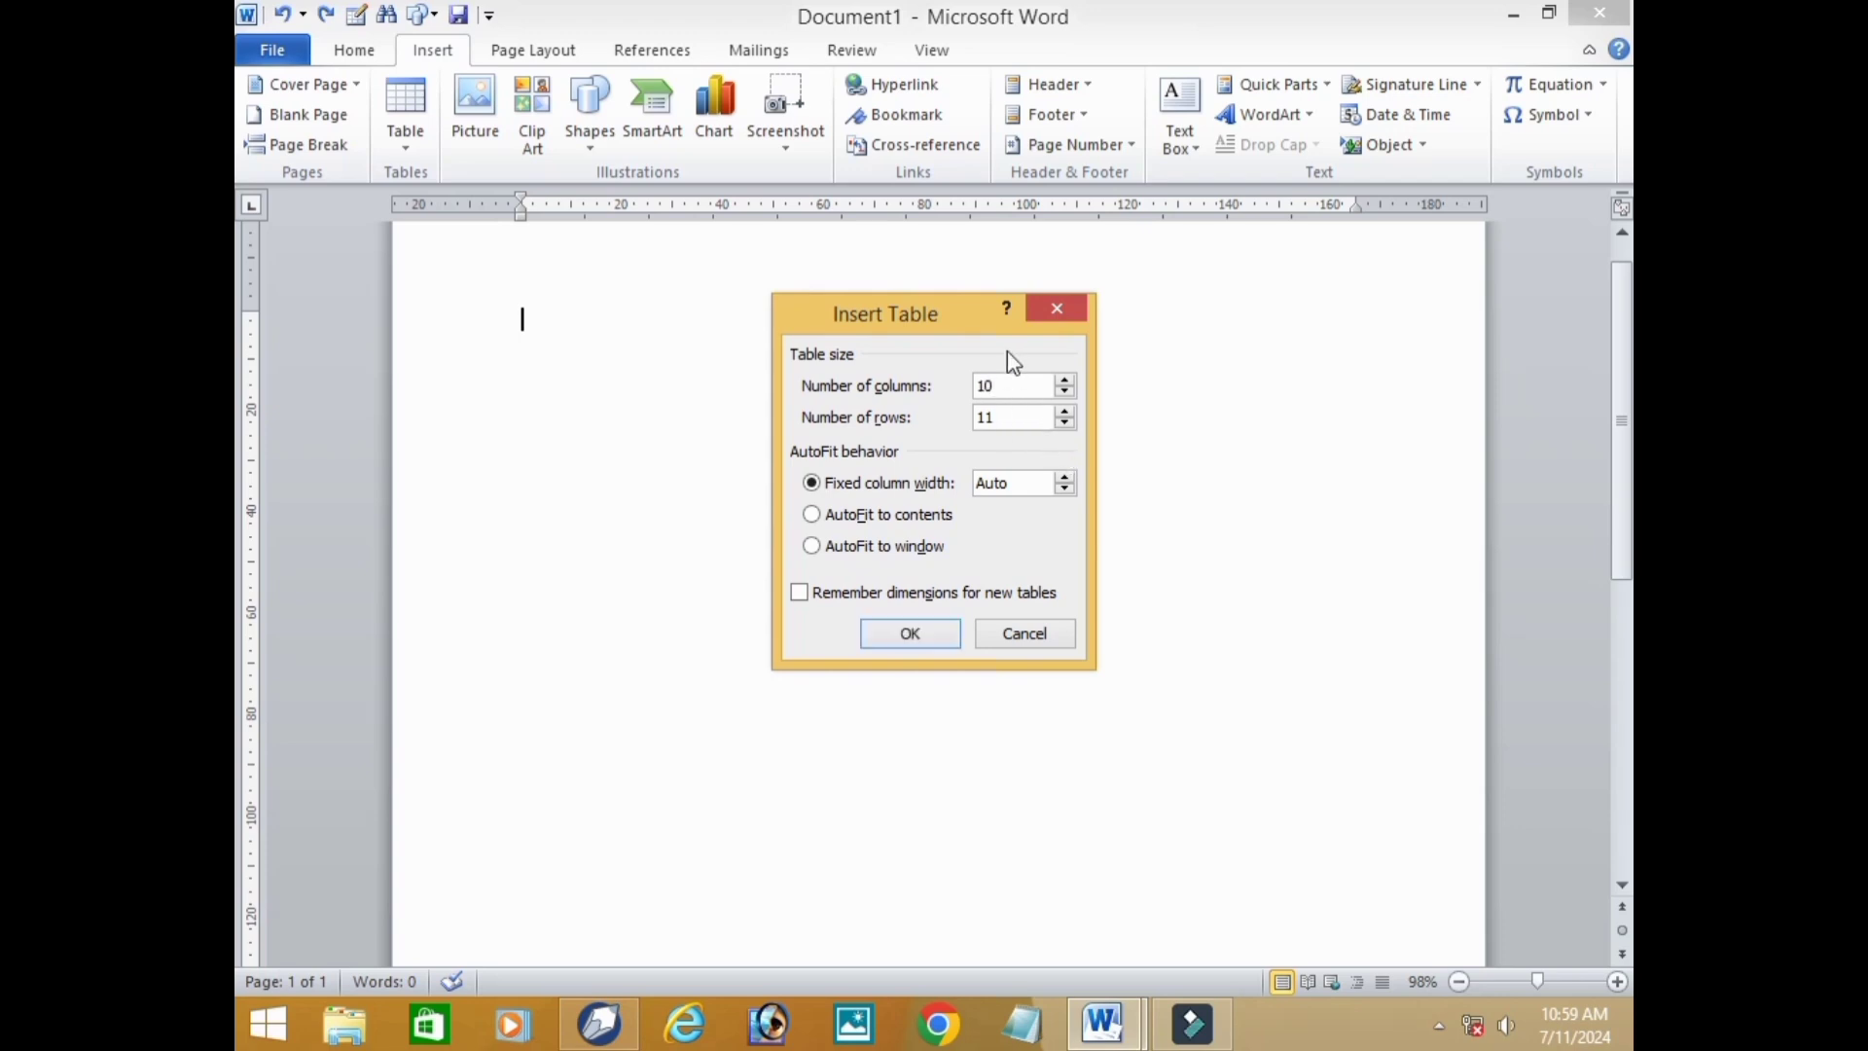
click(1016, 382)
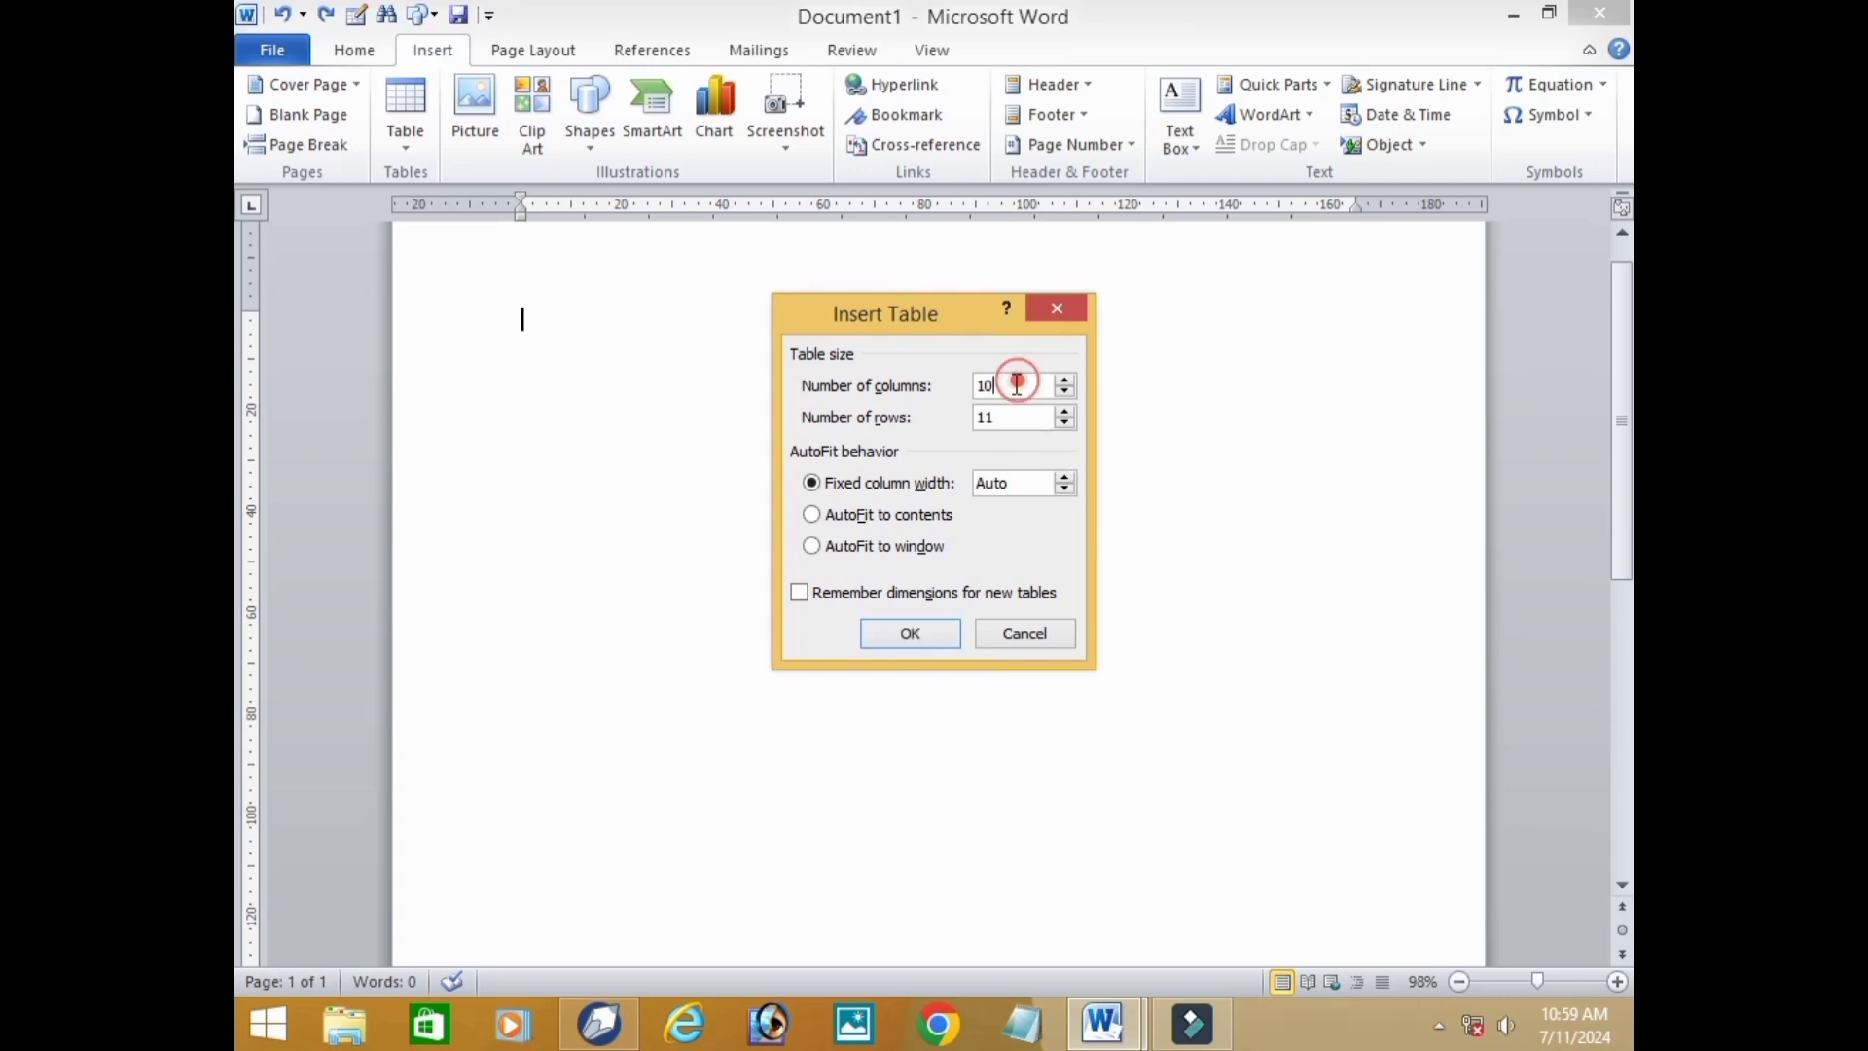
click(924, 637)
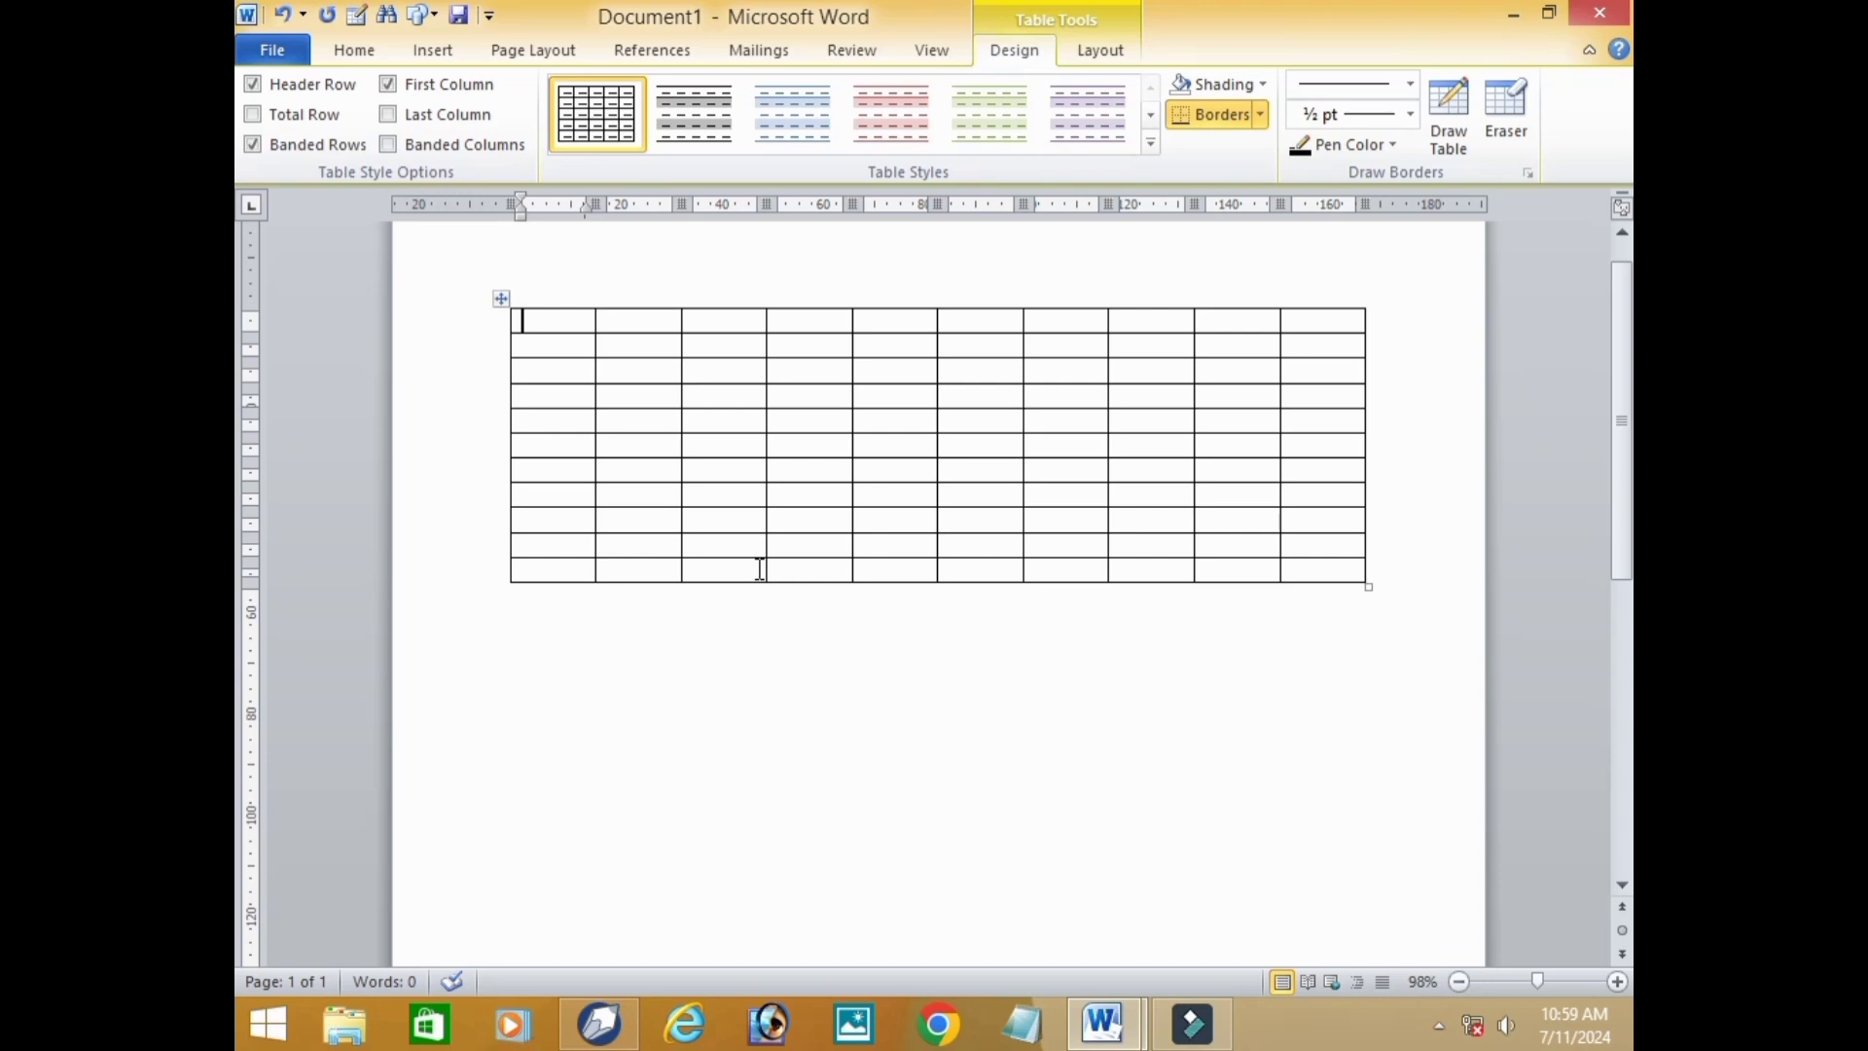
key(ctrl+z)
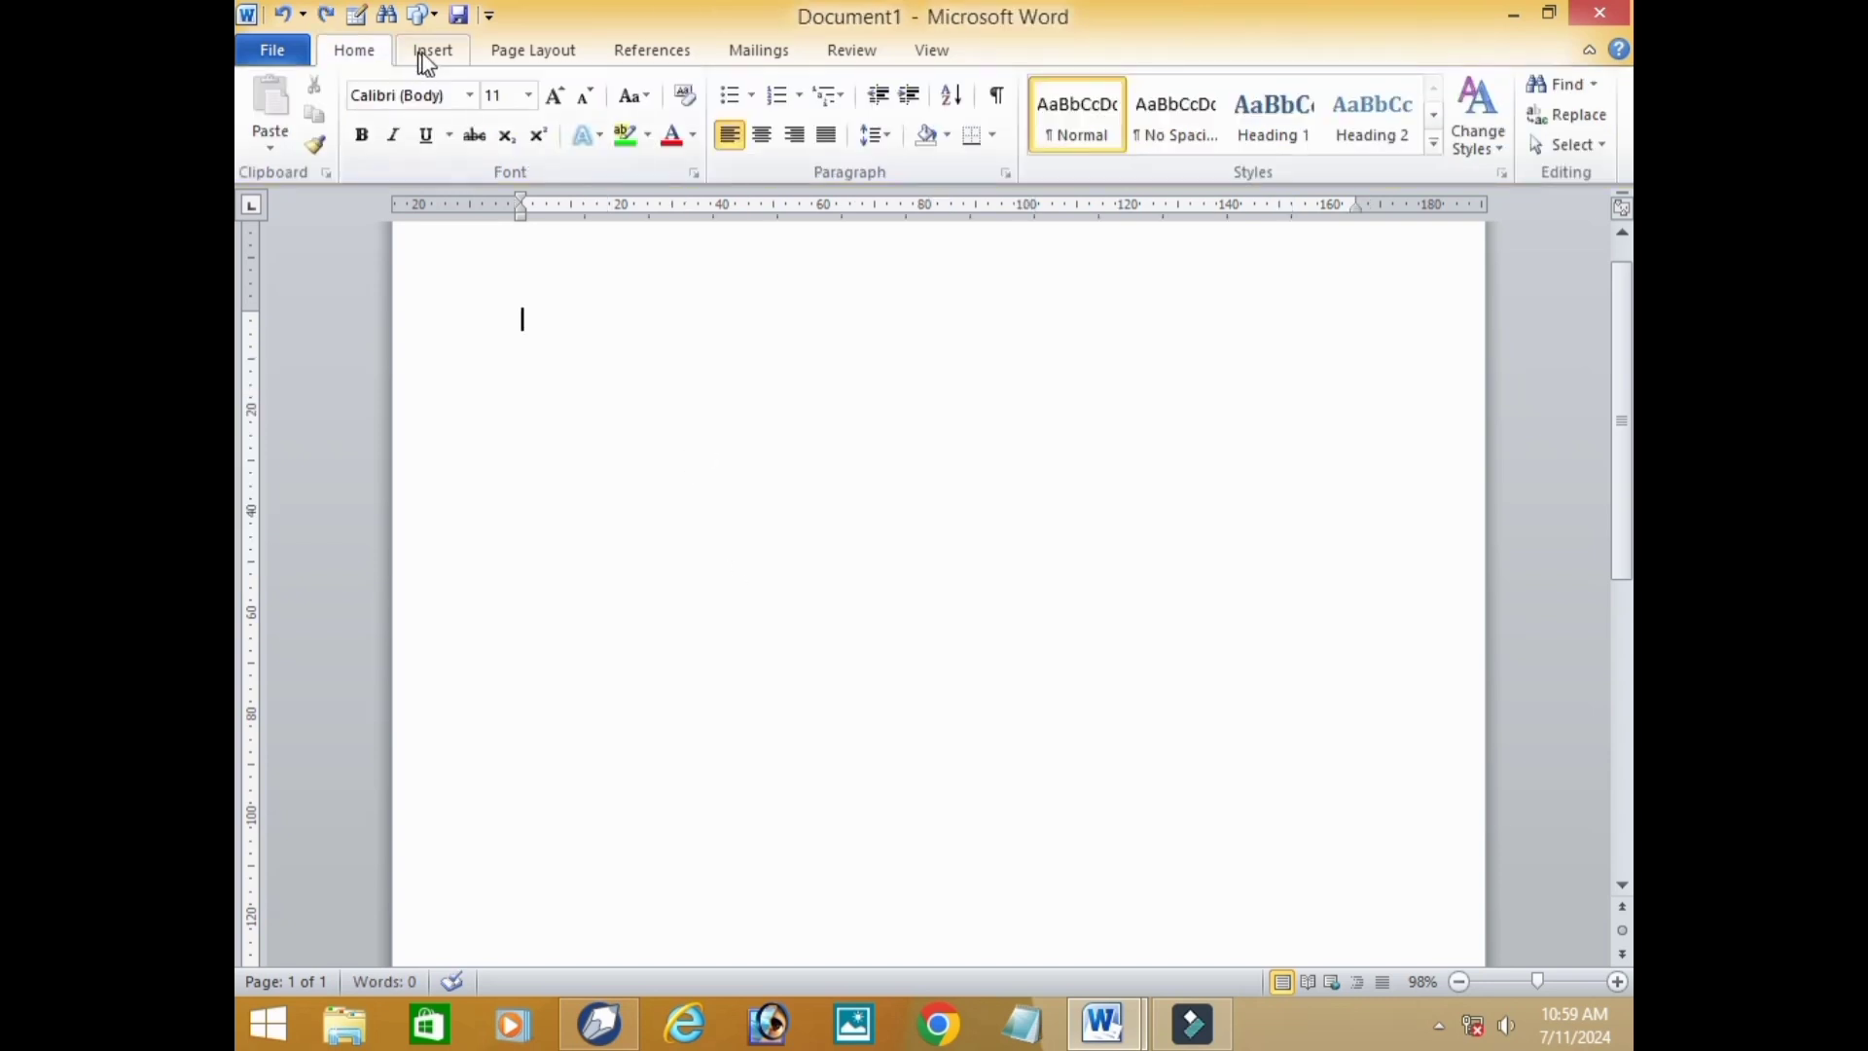
Draw a table frame about 170 mm wide and 65 mm high, and divide it into four columns with vertical lines.
click(431, 56)
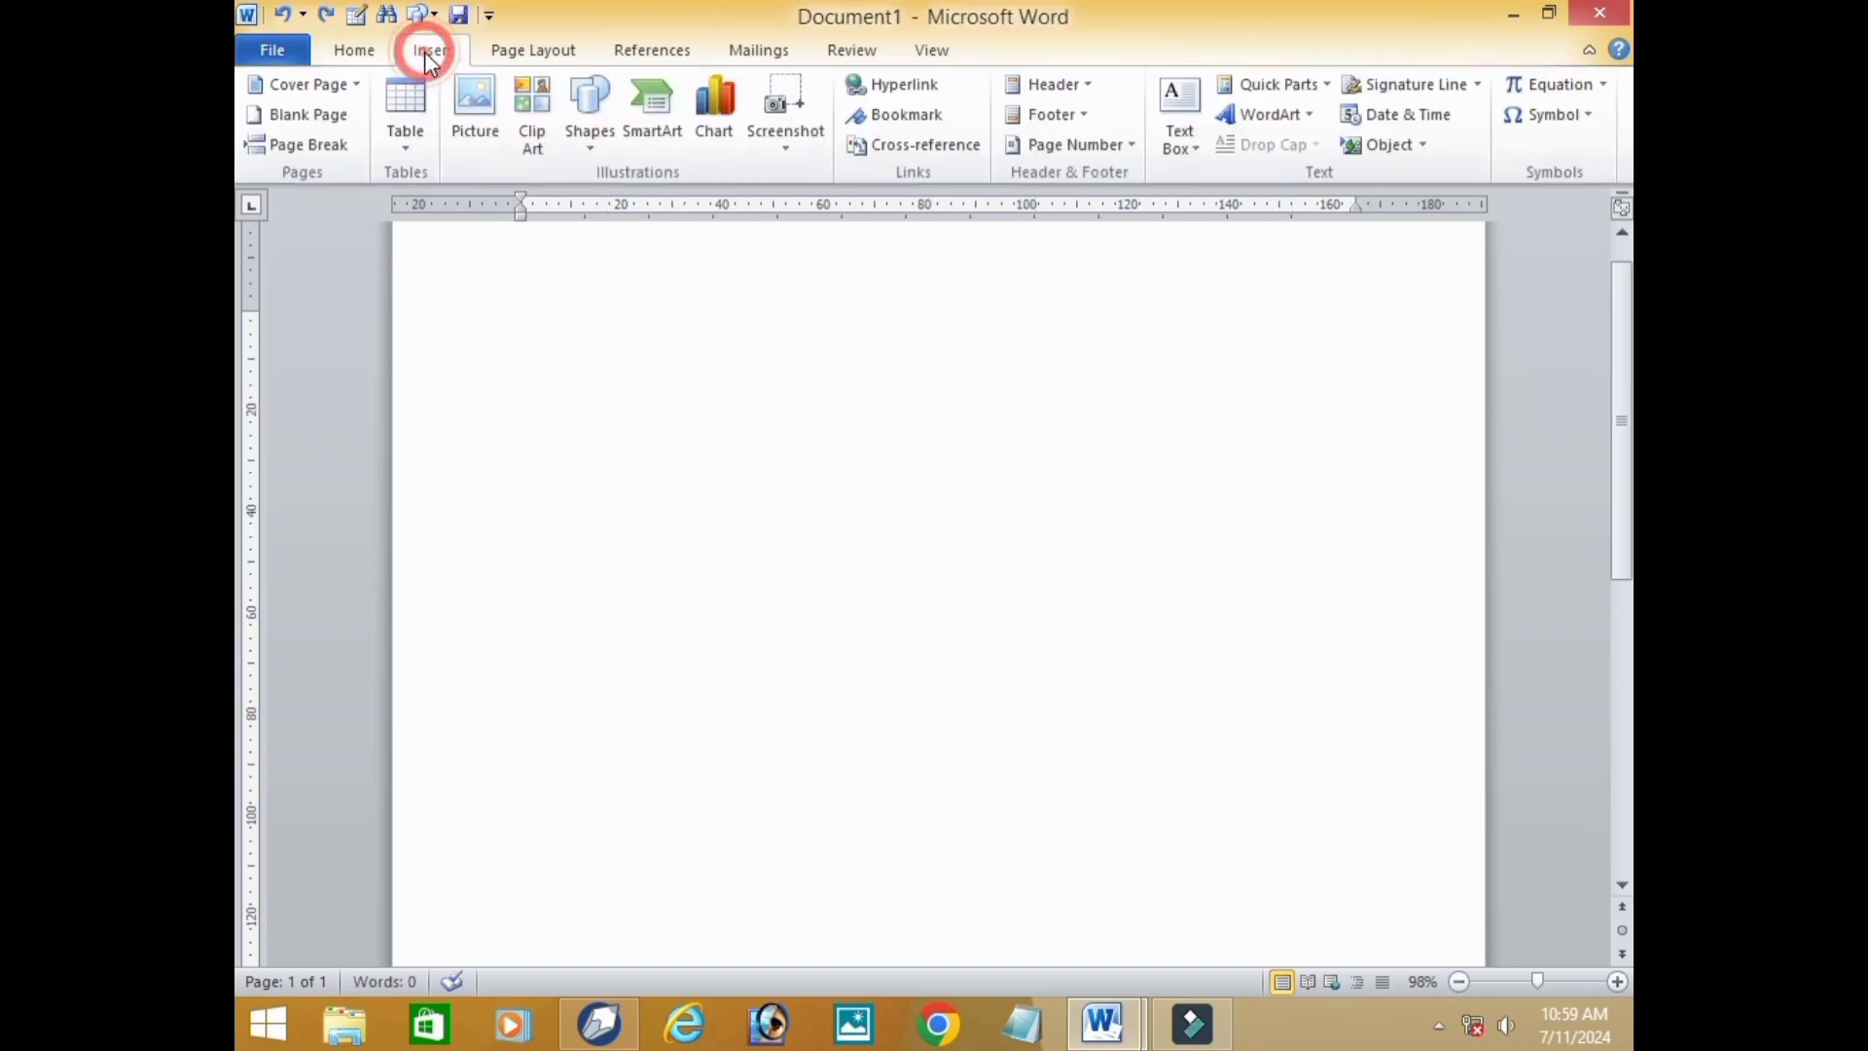
click(410, 137)
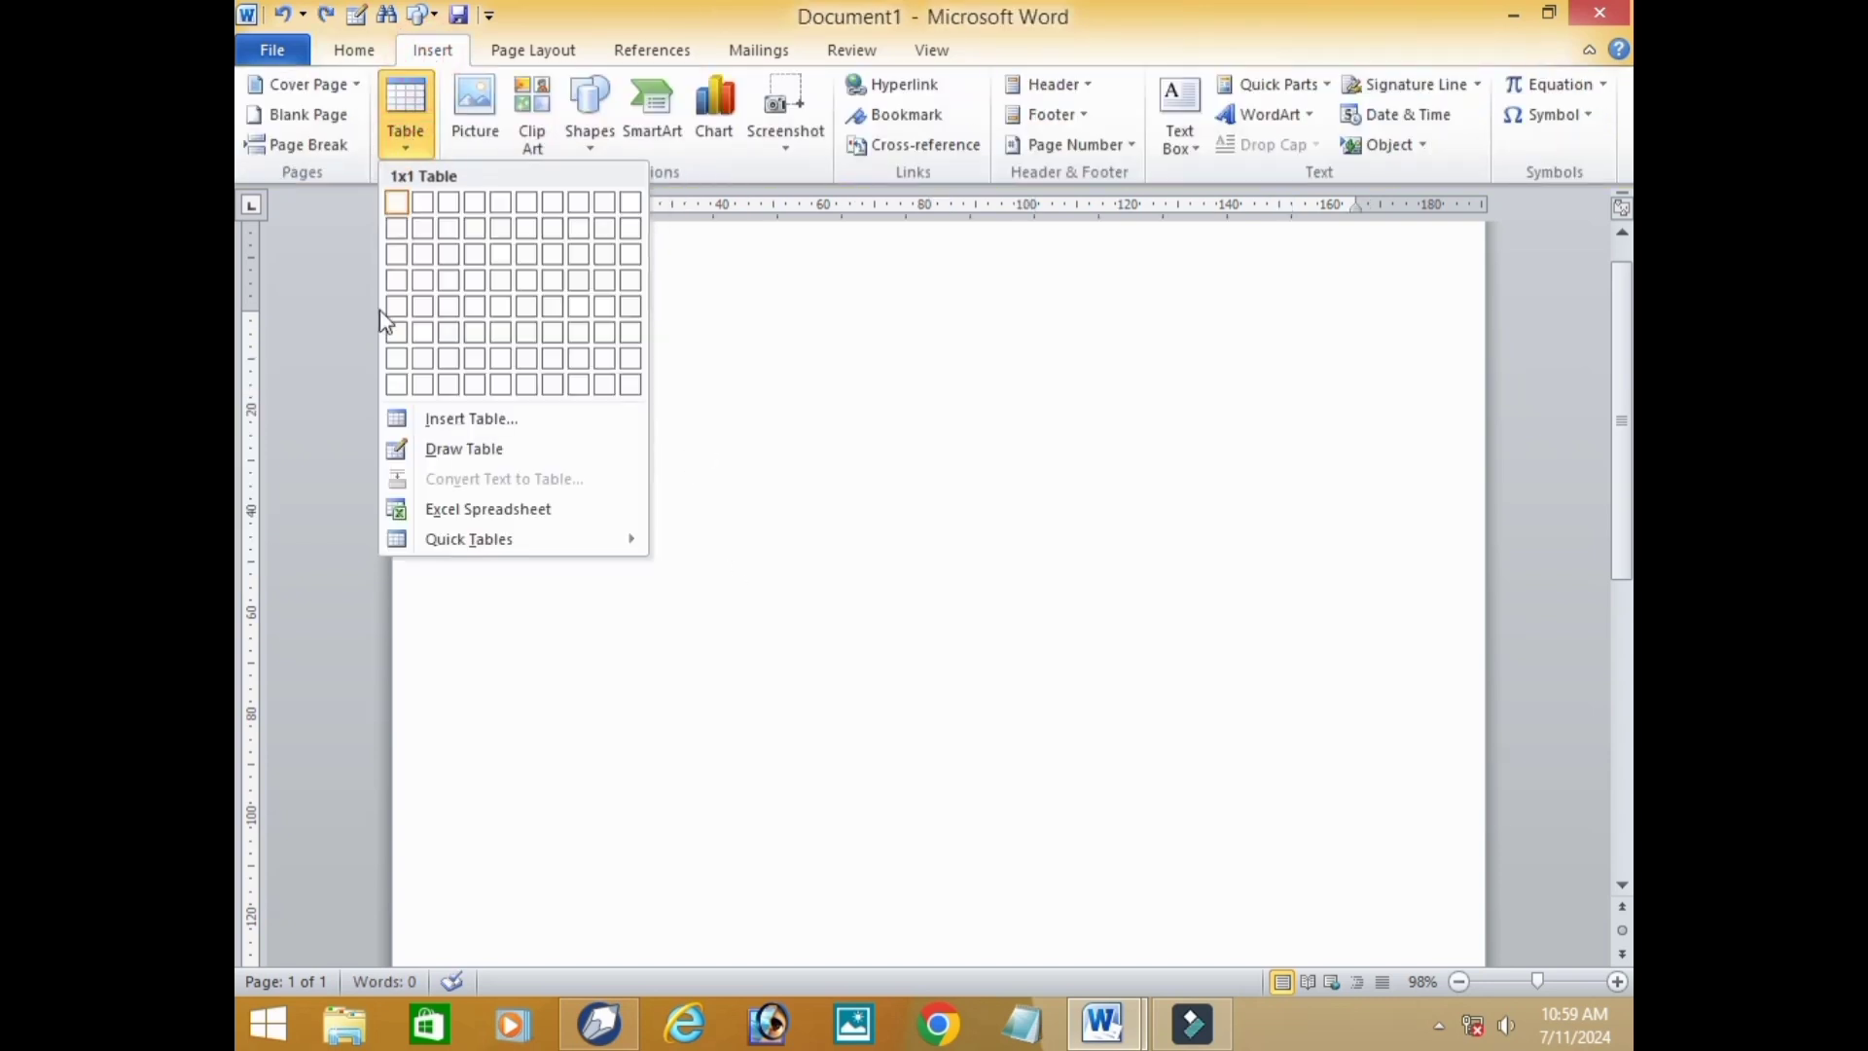
click(492, 454)
mouse_move(496, 284)
mouse_down()
mouse_move(506, 321)
mouse_move(837, 494)
mouse_move(1362, 618)
mouse_move(1360, 634)
mouse_up()
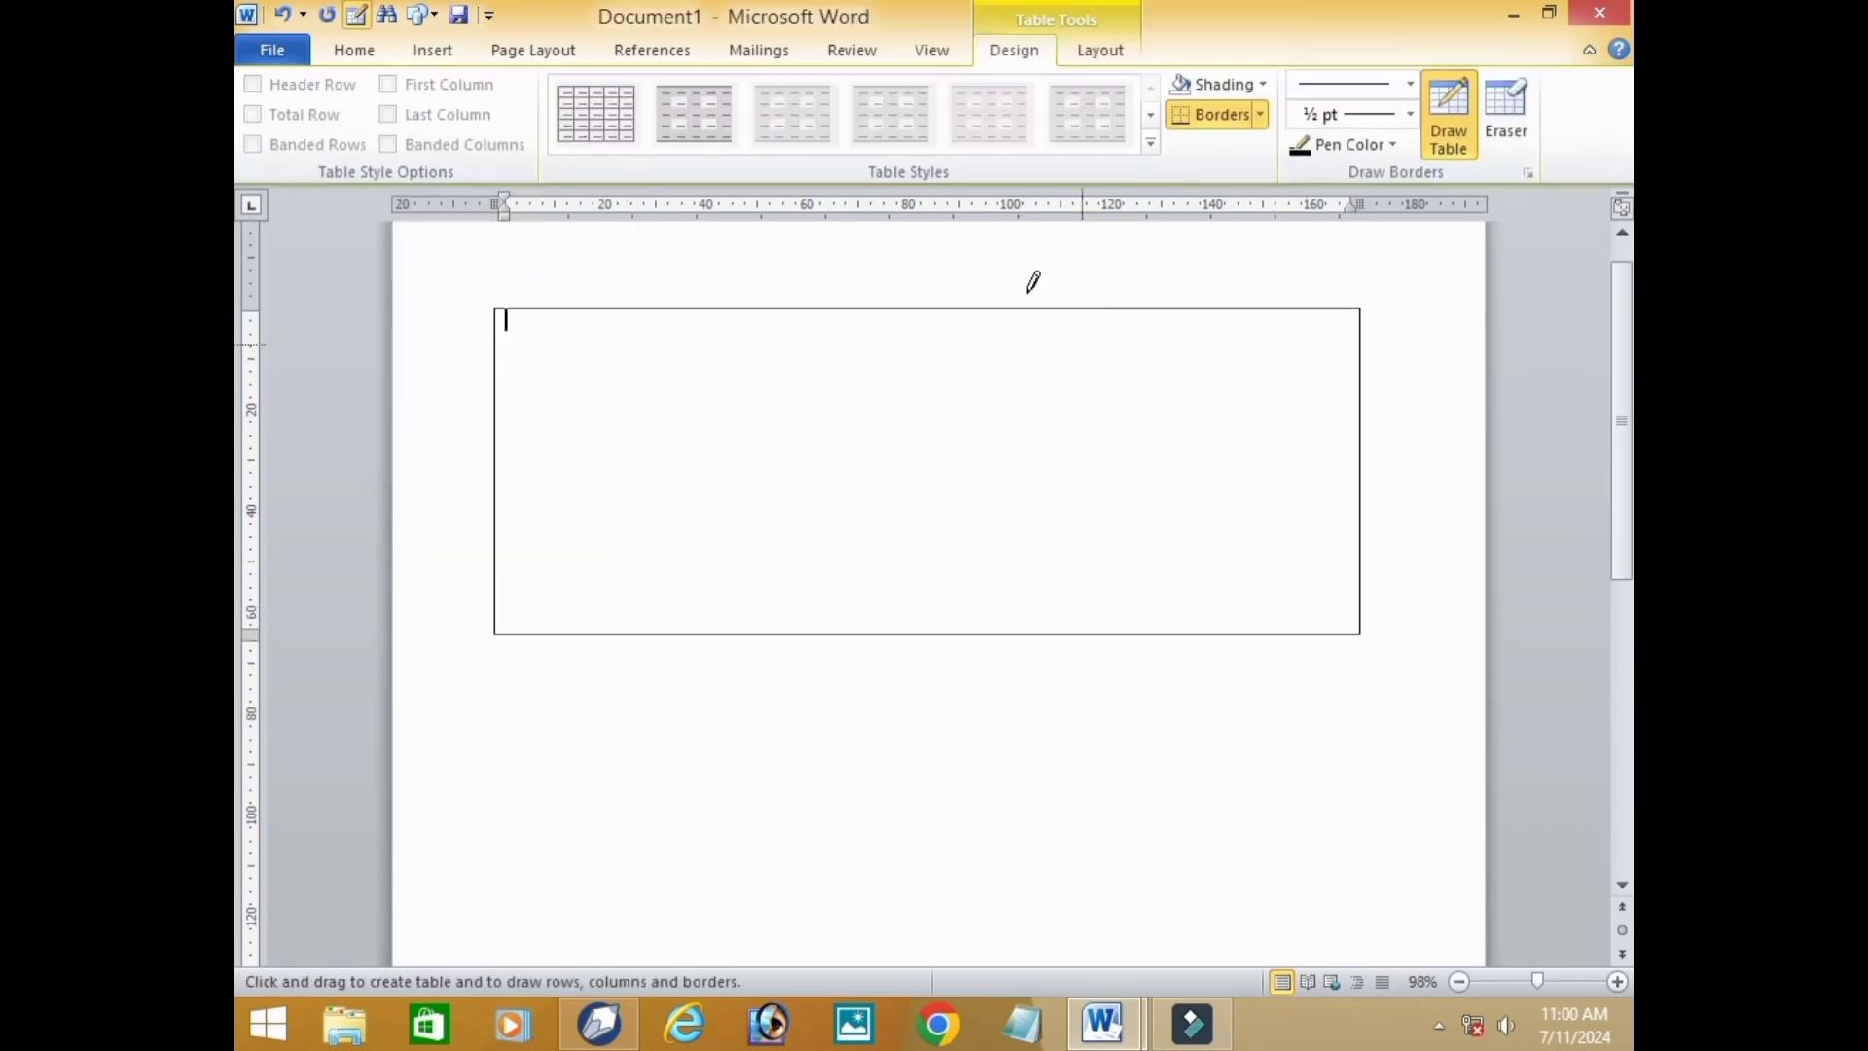
drag(1021, 312, 1021, 603)
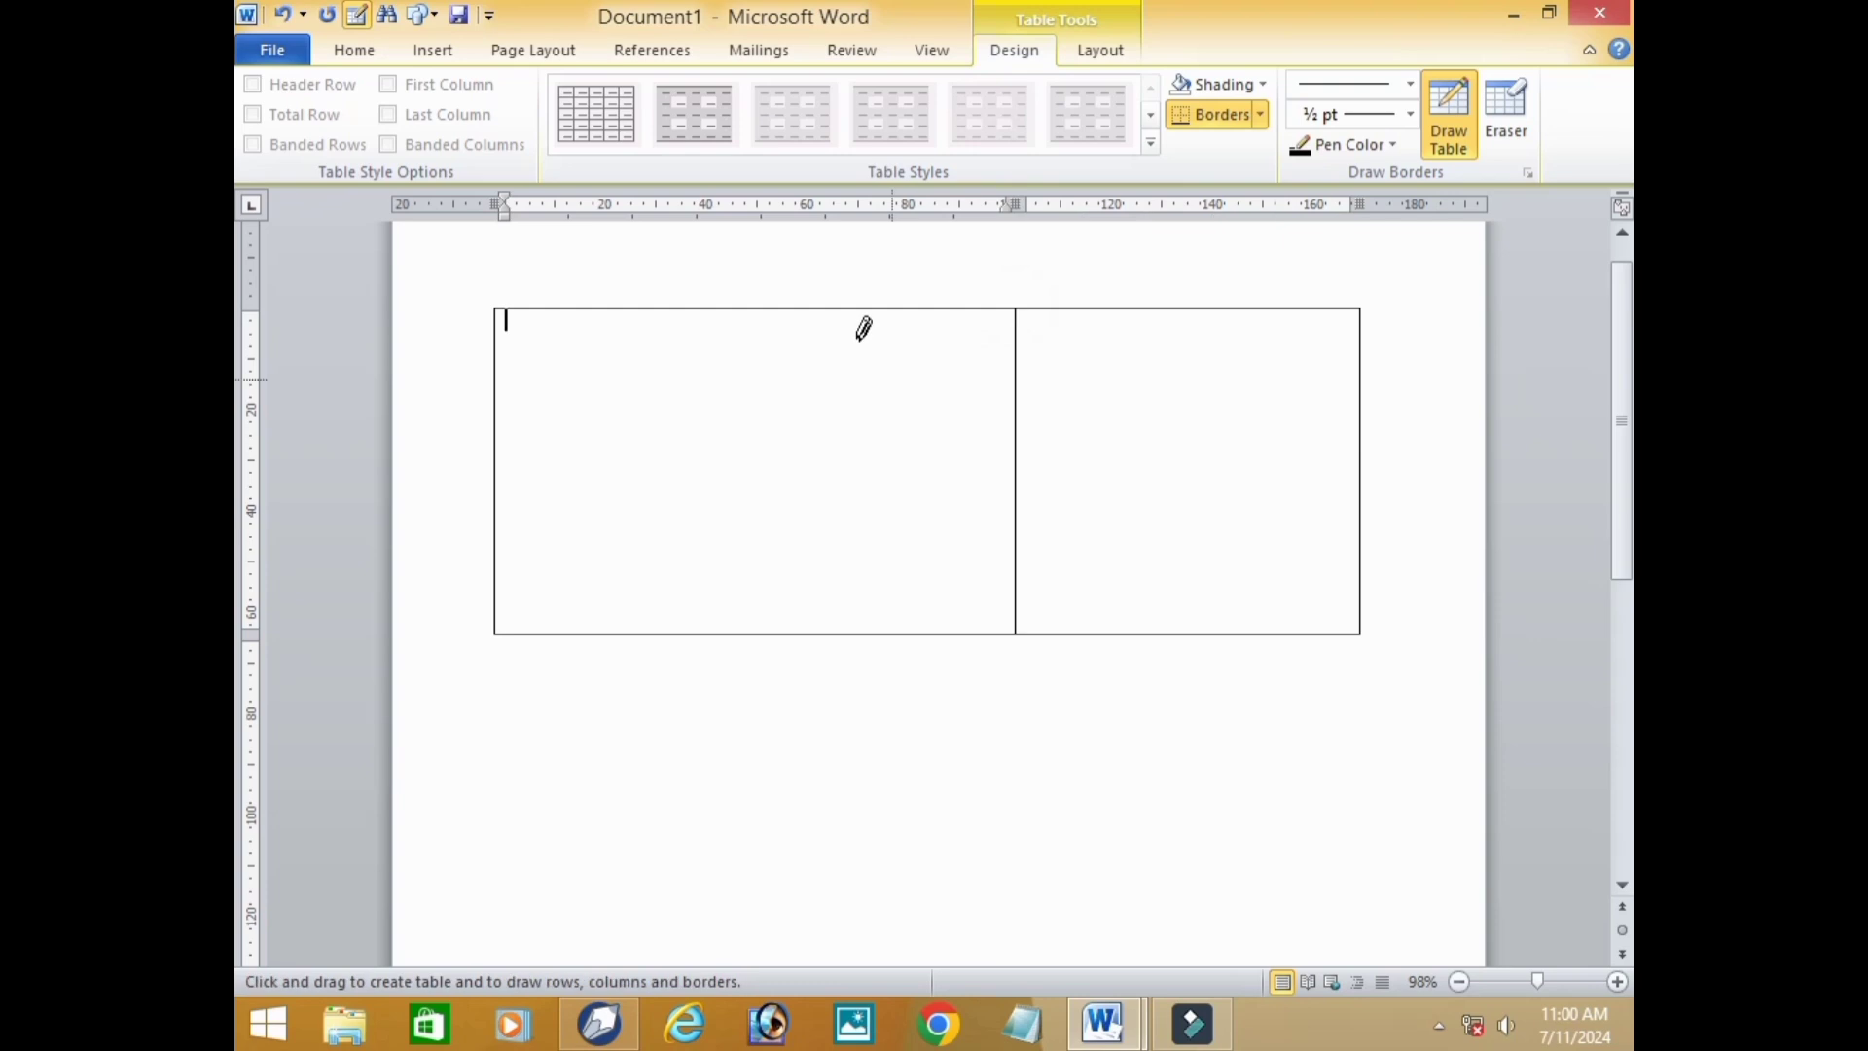
drag(815, 309, 812, 593)
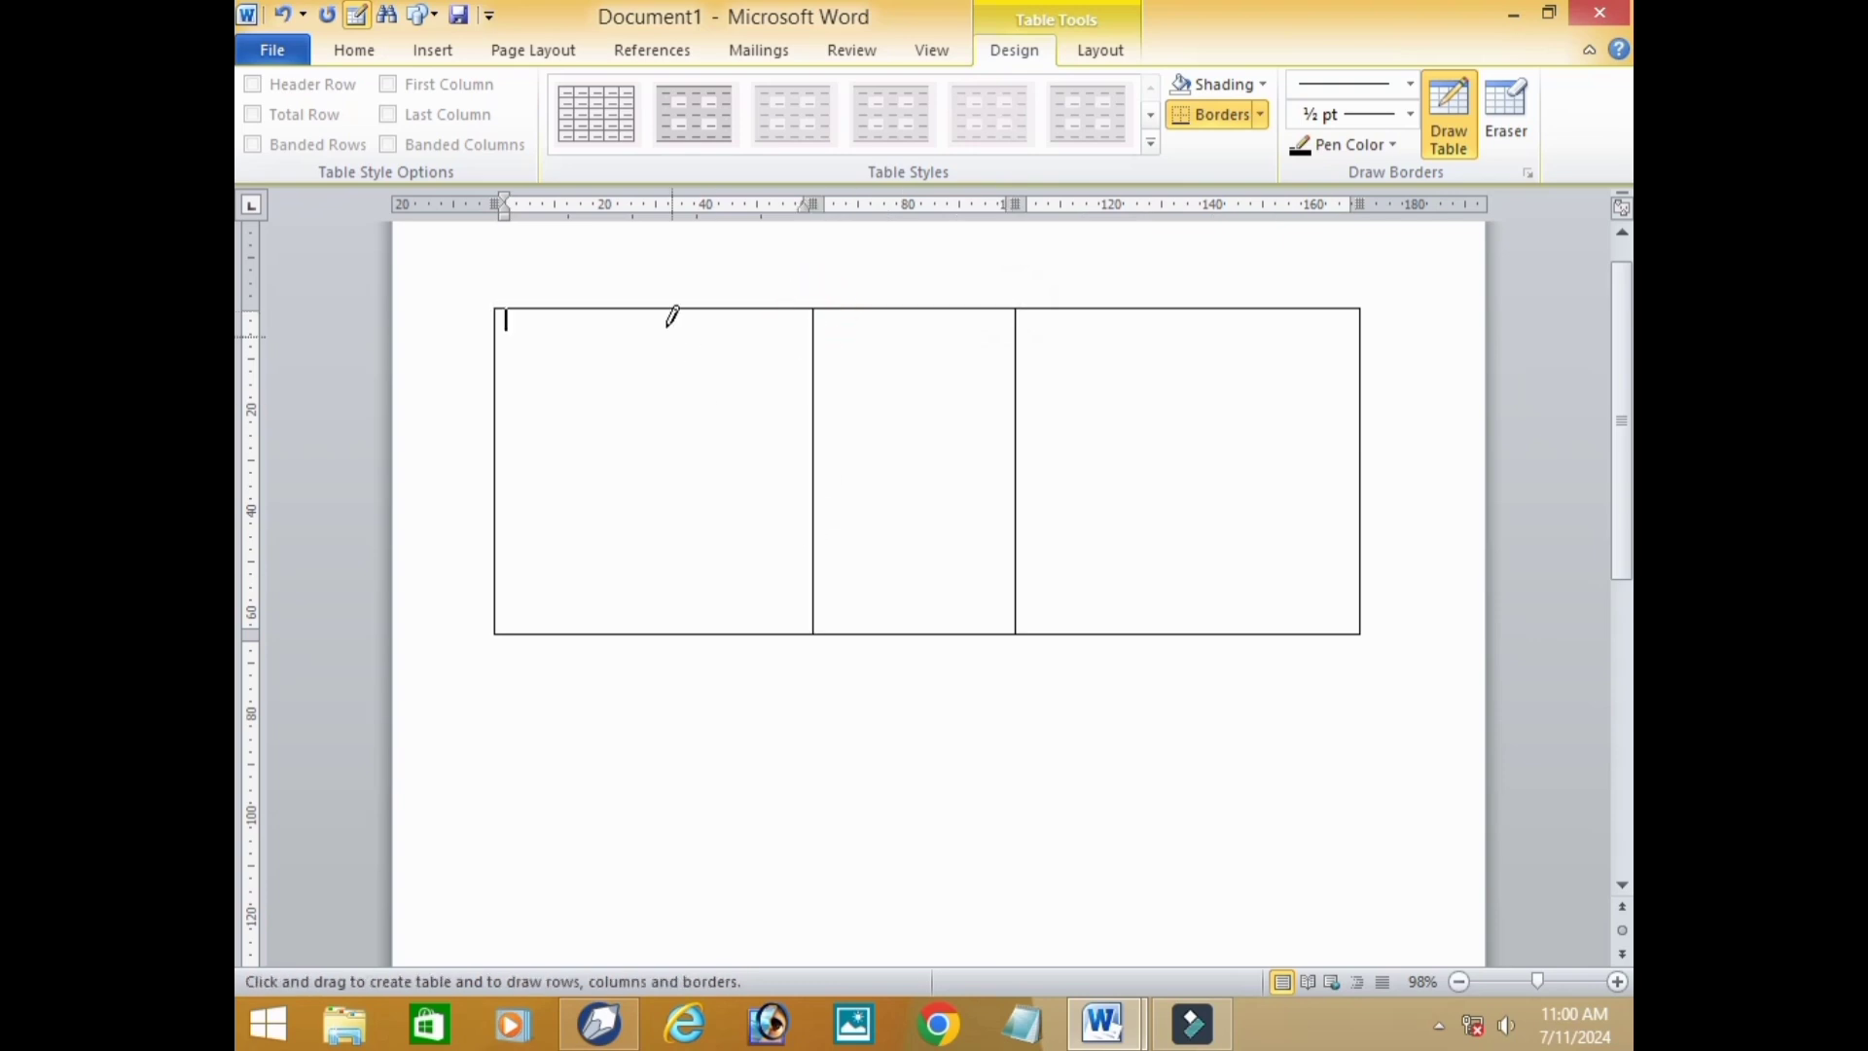
drag(660, 309, 662, 628)
Draw three horizontal lines across the full width of the hand-drawn table to split it into four rows.
drag(504, 429, 1294, 420)
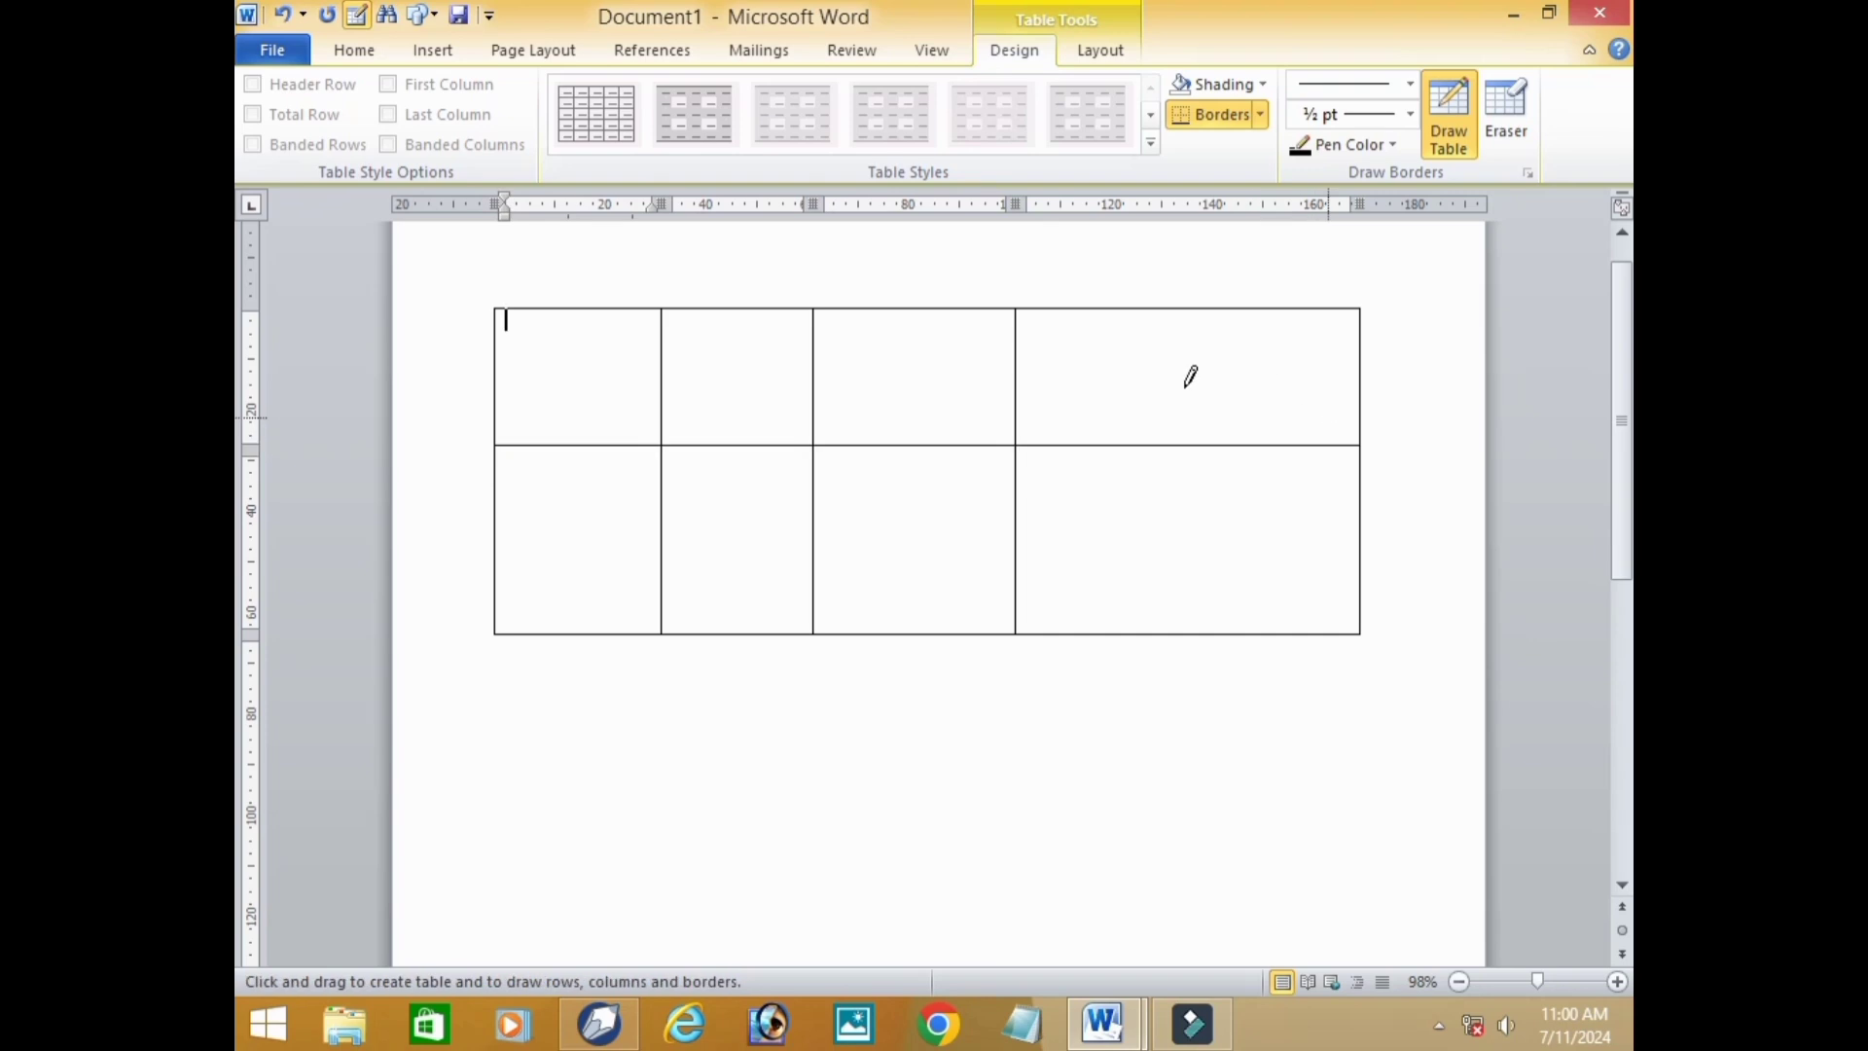
mouse_move(496, 379)
mouse_down()
mouse_move(1235, 392)
mouse_move(1359, 350)
mouse_up()
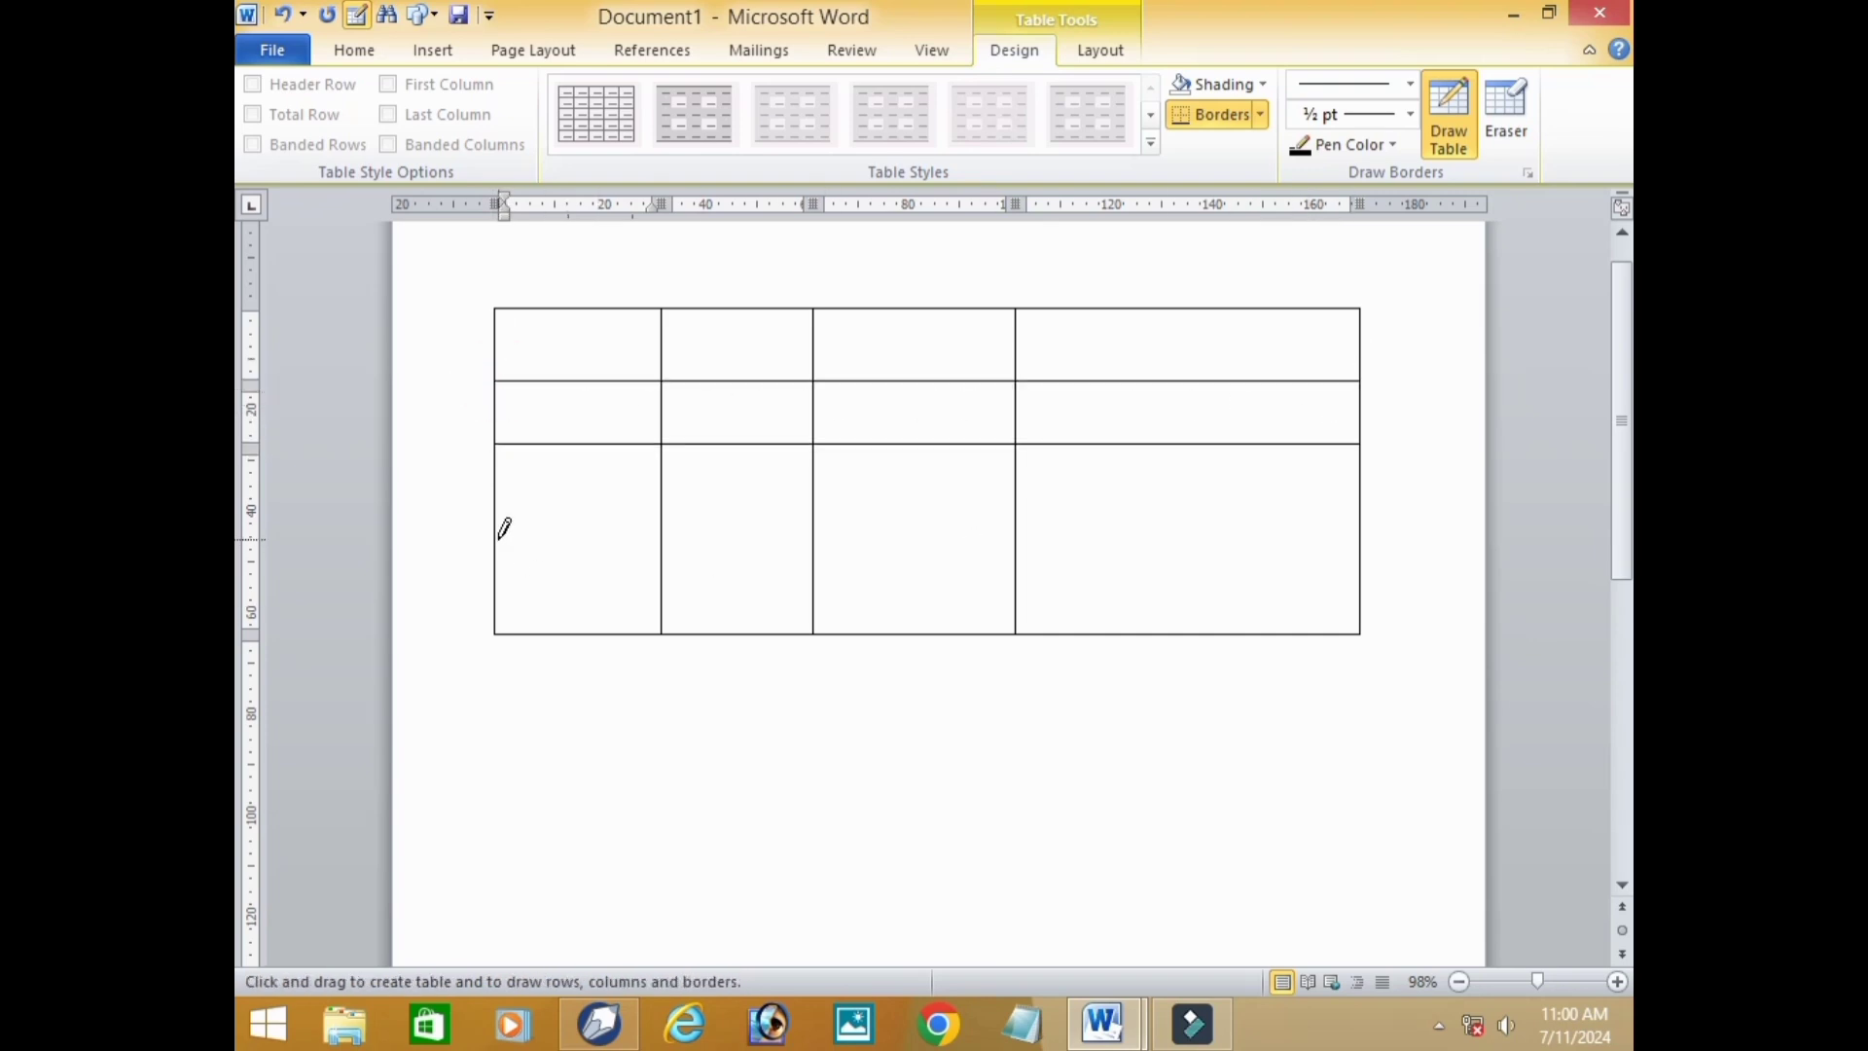
mouse_move(496, 536)
mouse_down()
mouse_move(1251, 487)
mouse_move(1367, 533)
mouse_up()
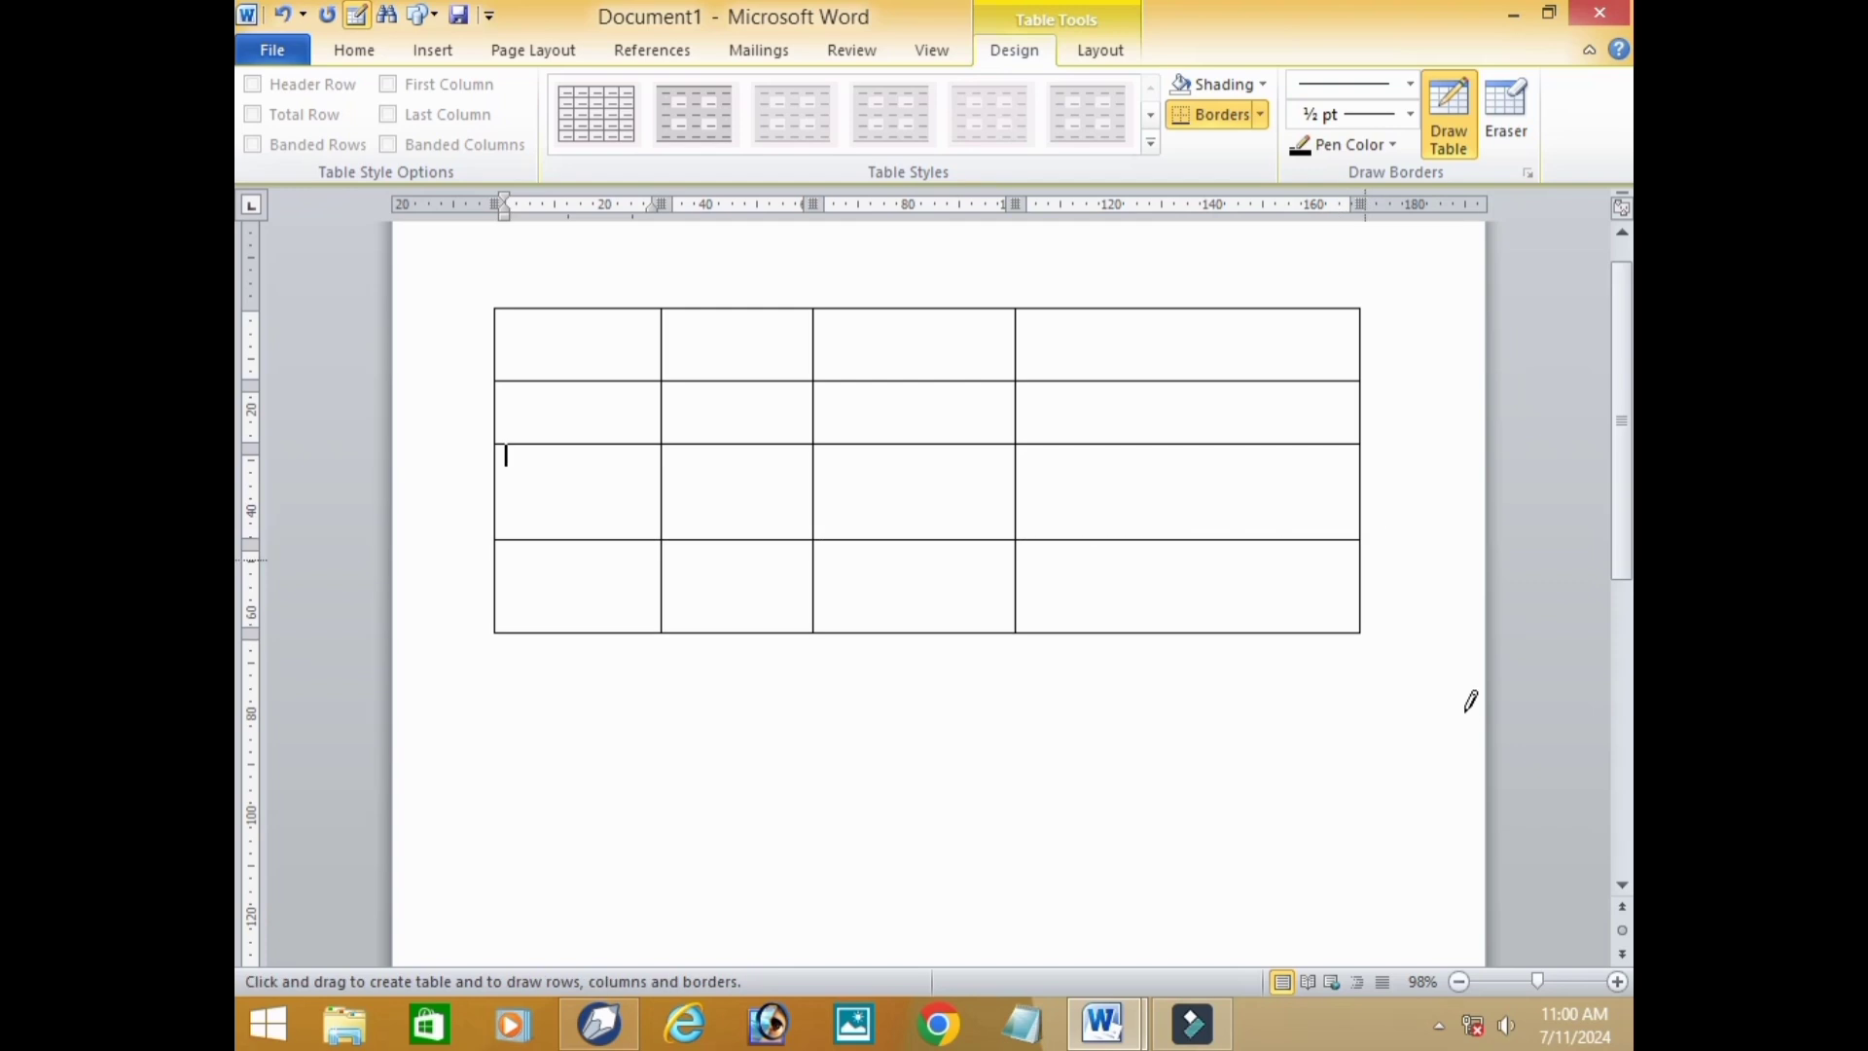
Undo all the drawn dividing lines and the table frame, and leave the Draw Table mode.
key(ctrl+z)
key(ctrl+z)
key(ctrl+z)
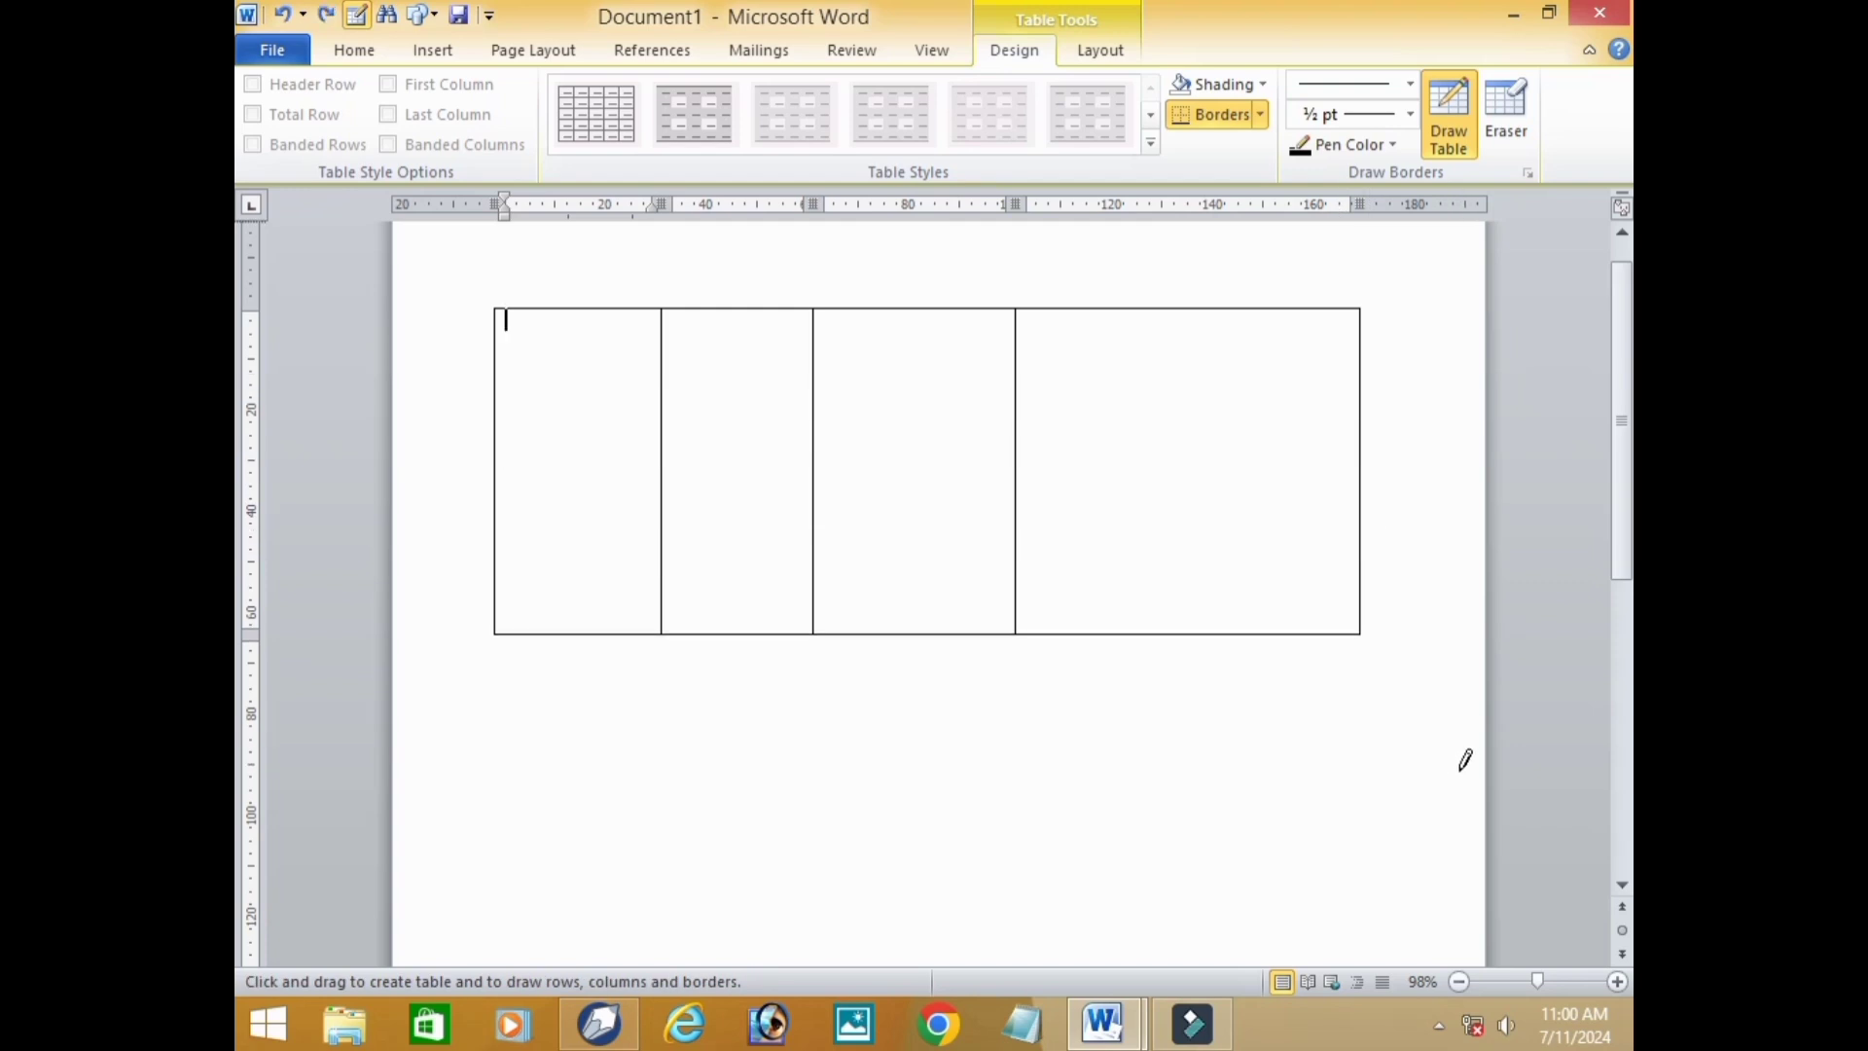
key(ctrl+z)
key(ctrl+z)
key(ctrl+z)
key(ctrl+z)
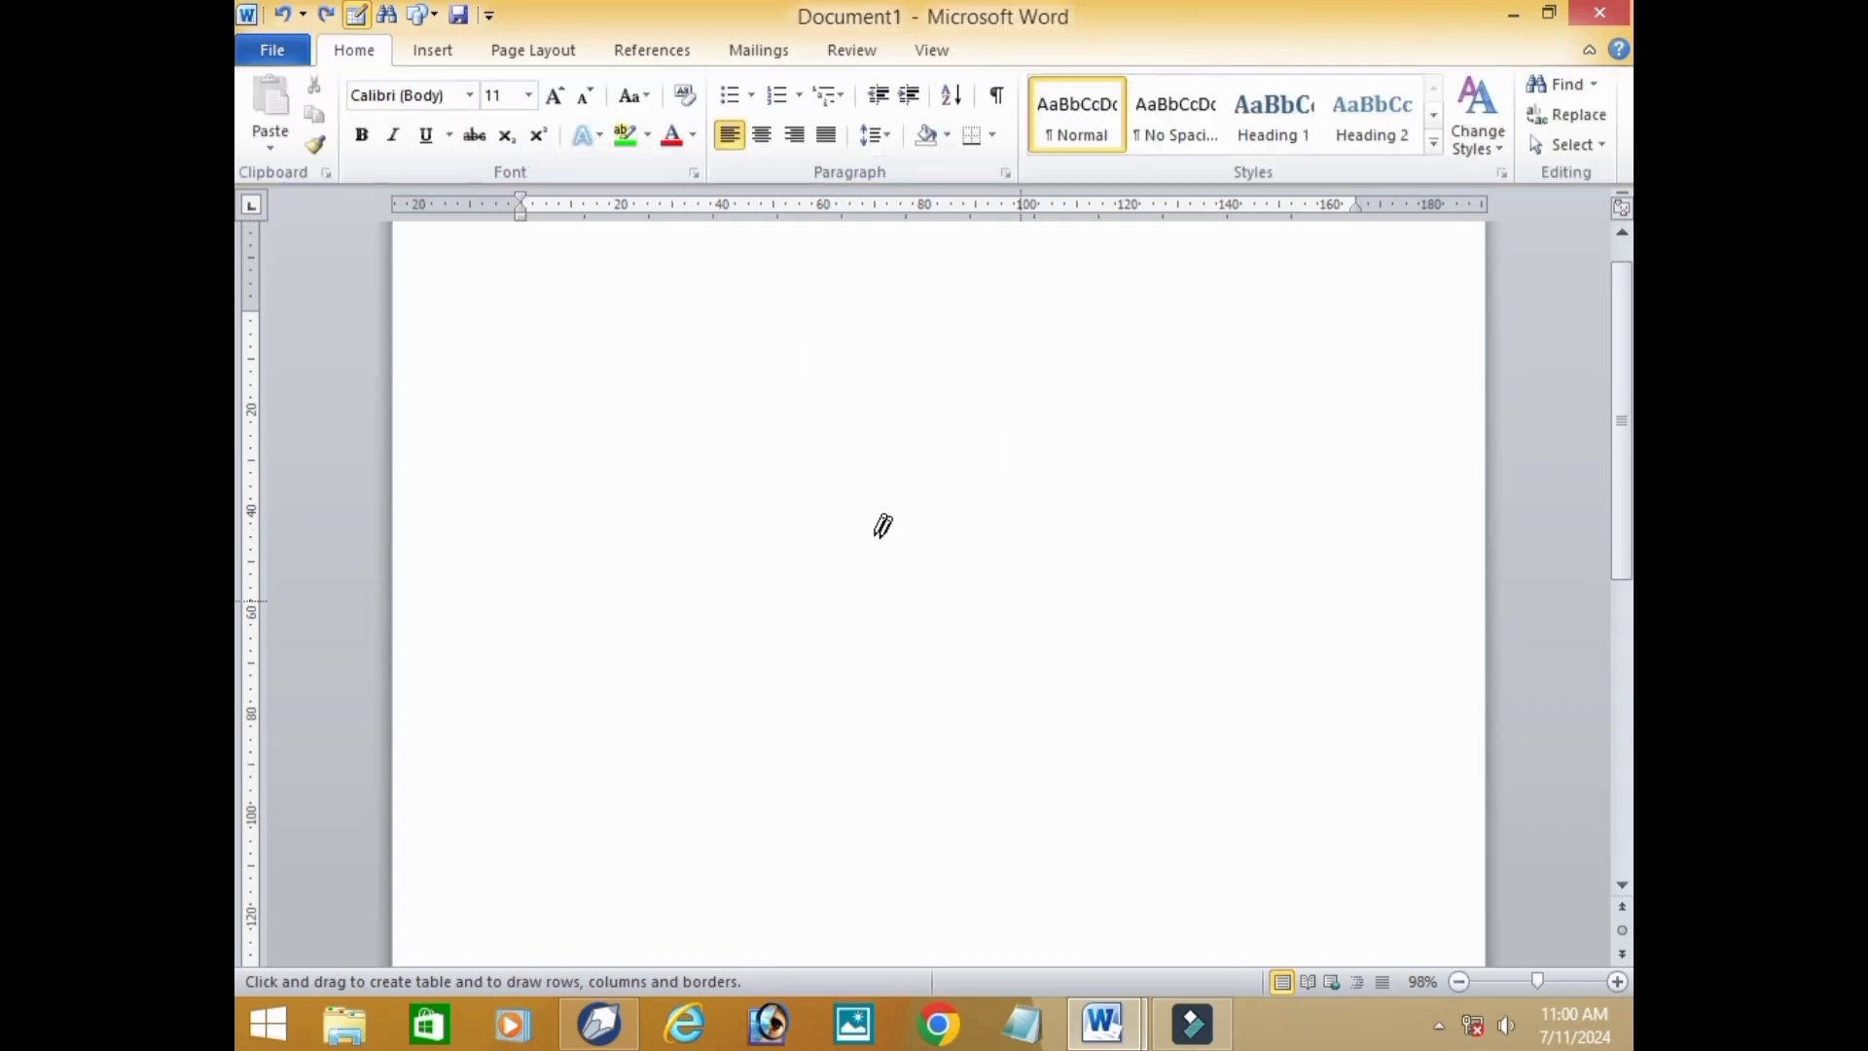
click(422, 56)
click(413, 99)
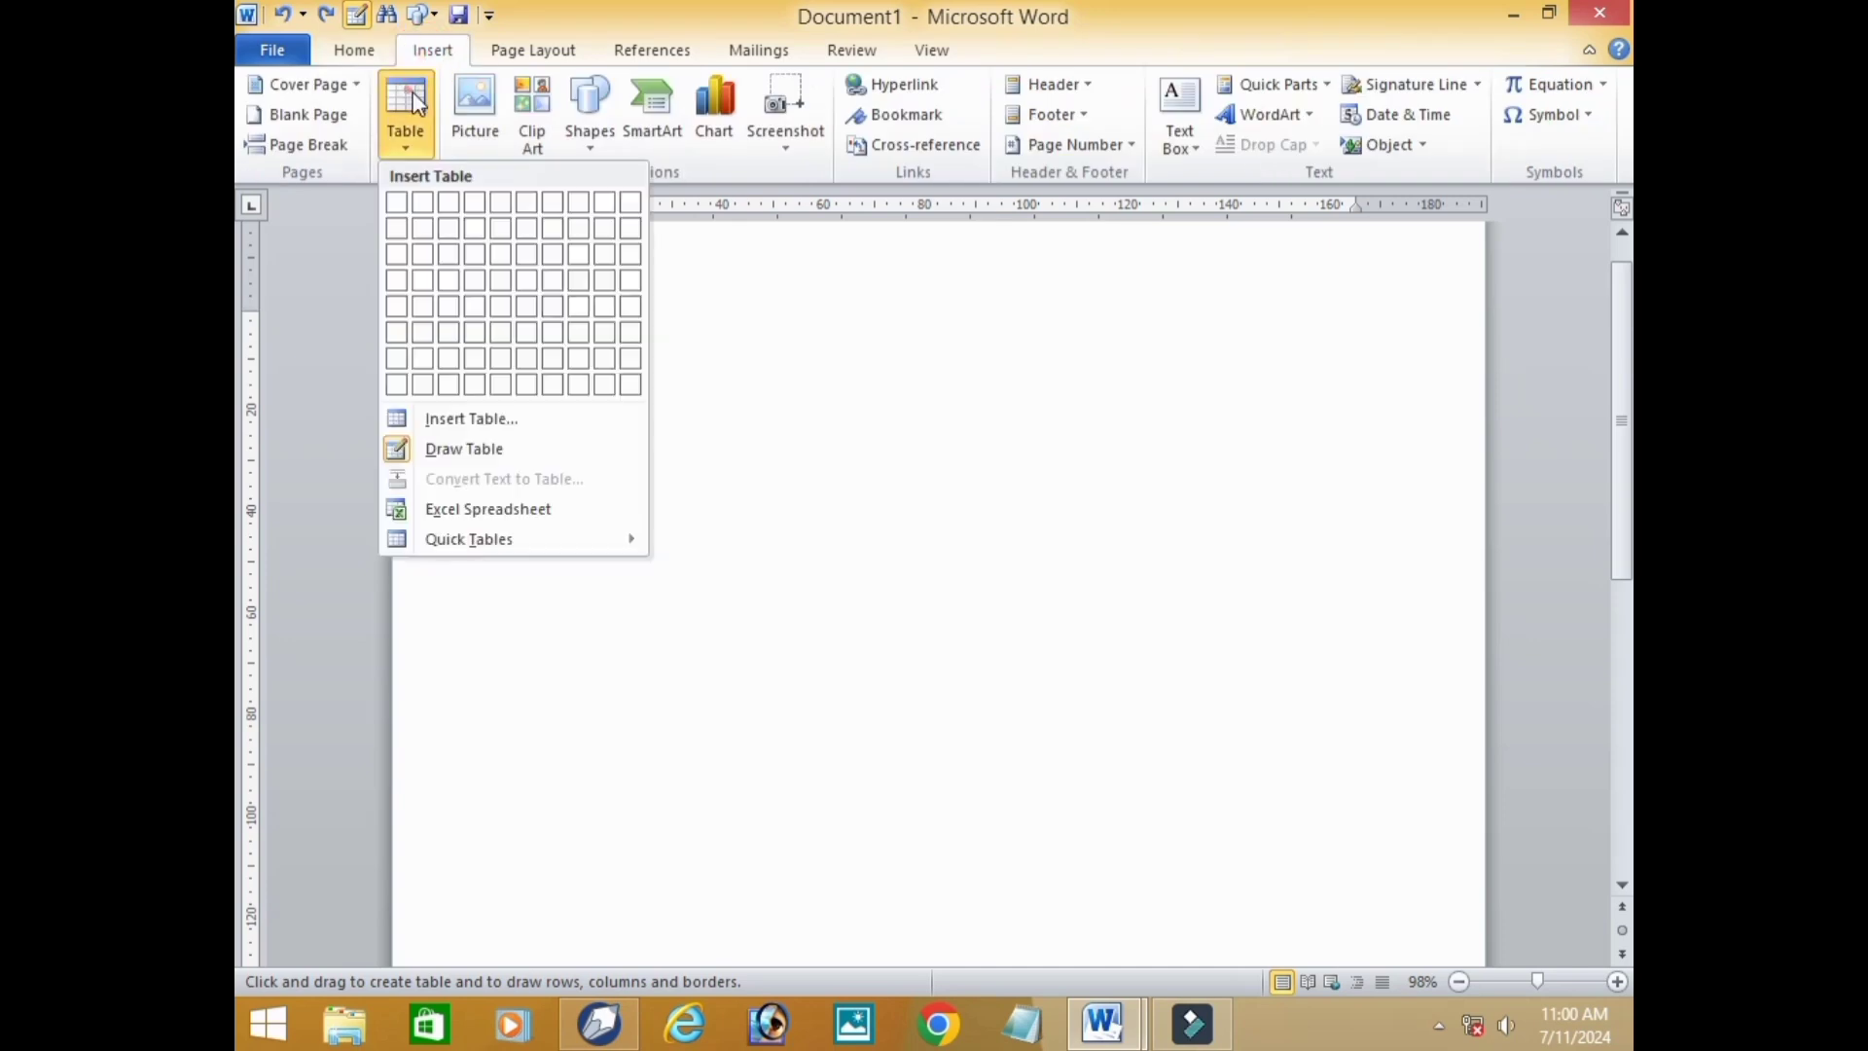
click(692, 365)
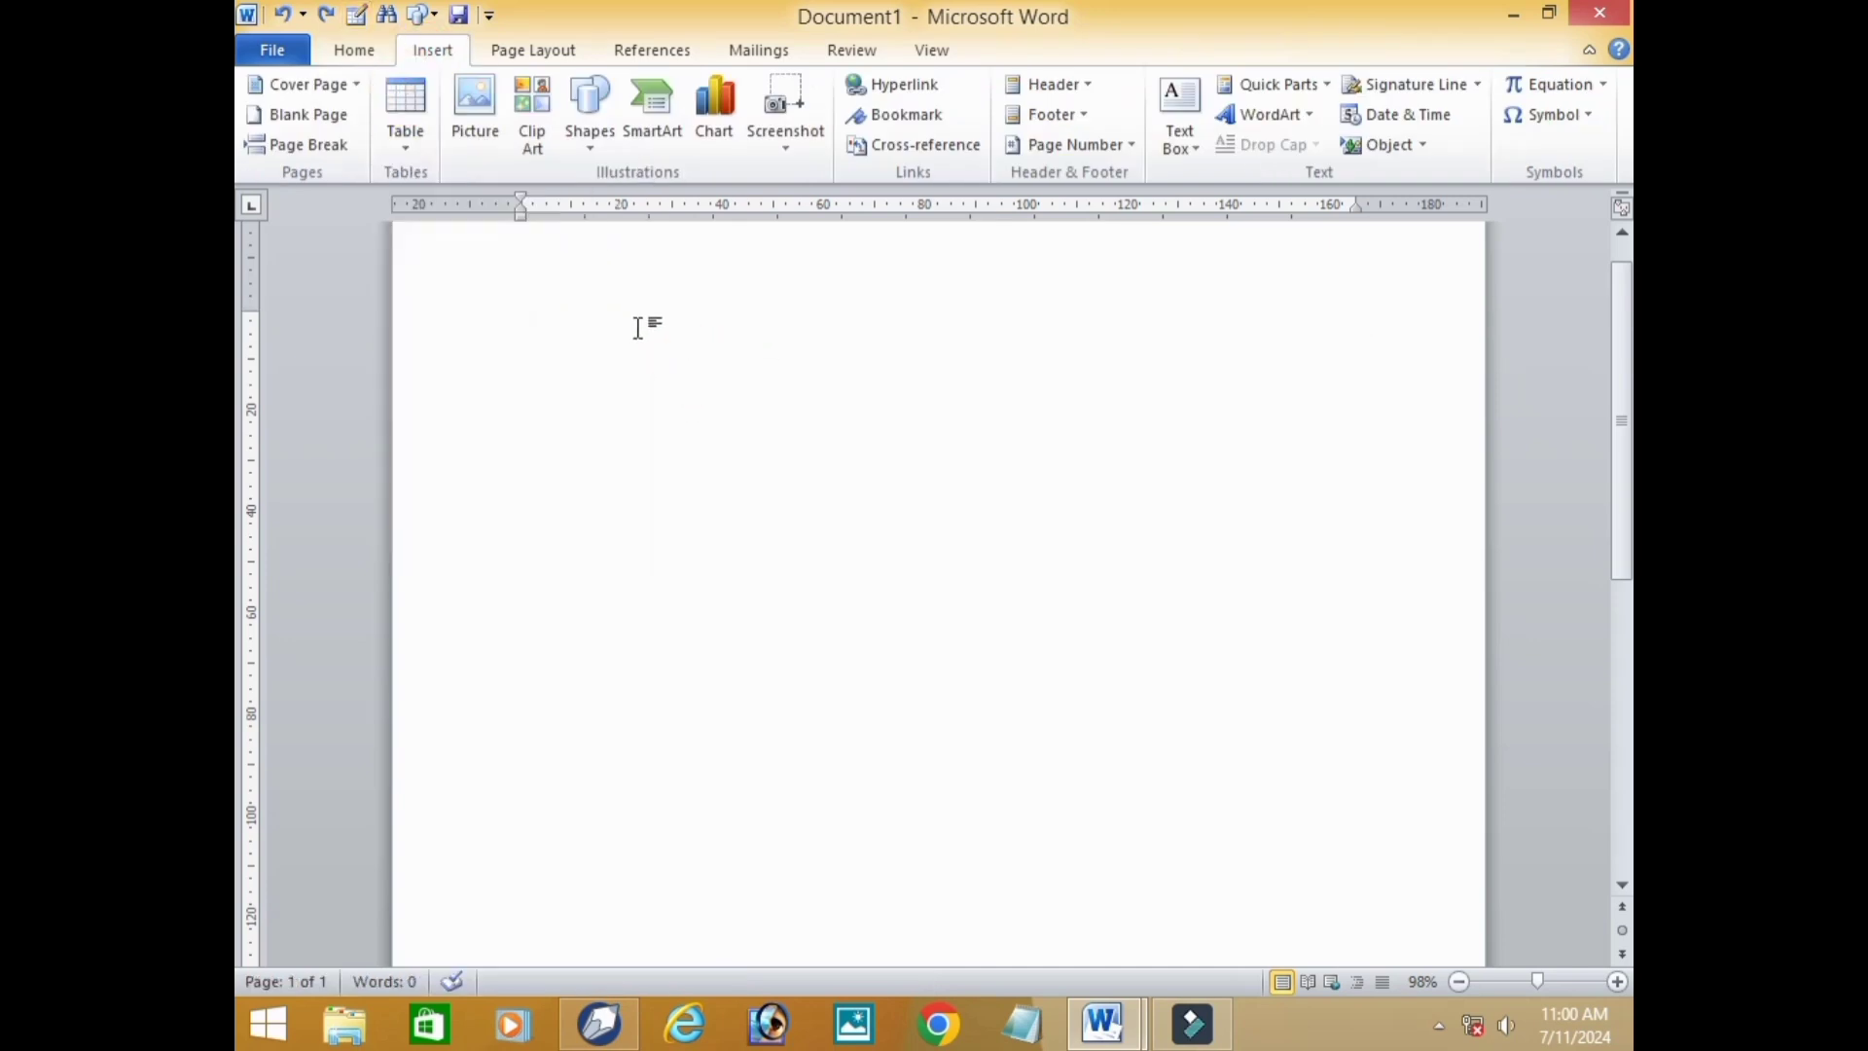
Generate sample paragraphs at the start of the blank document with =RAND().
text(=RAND)
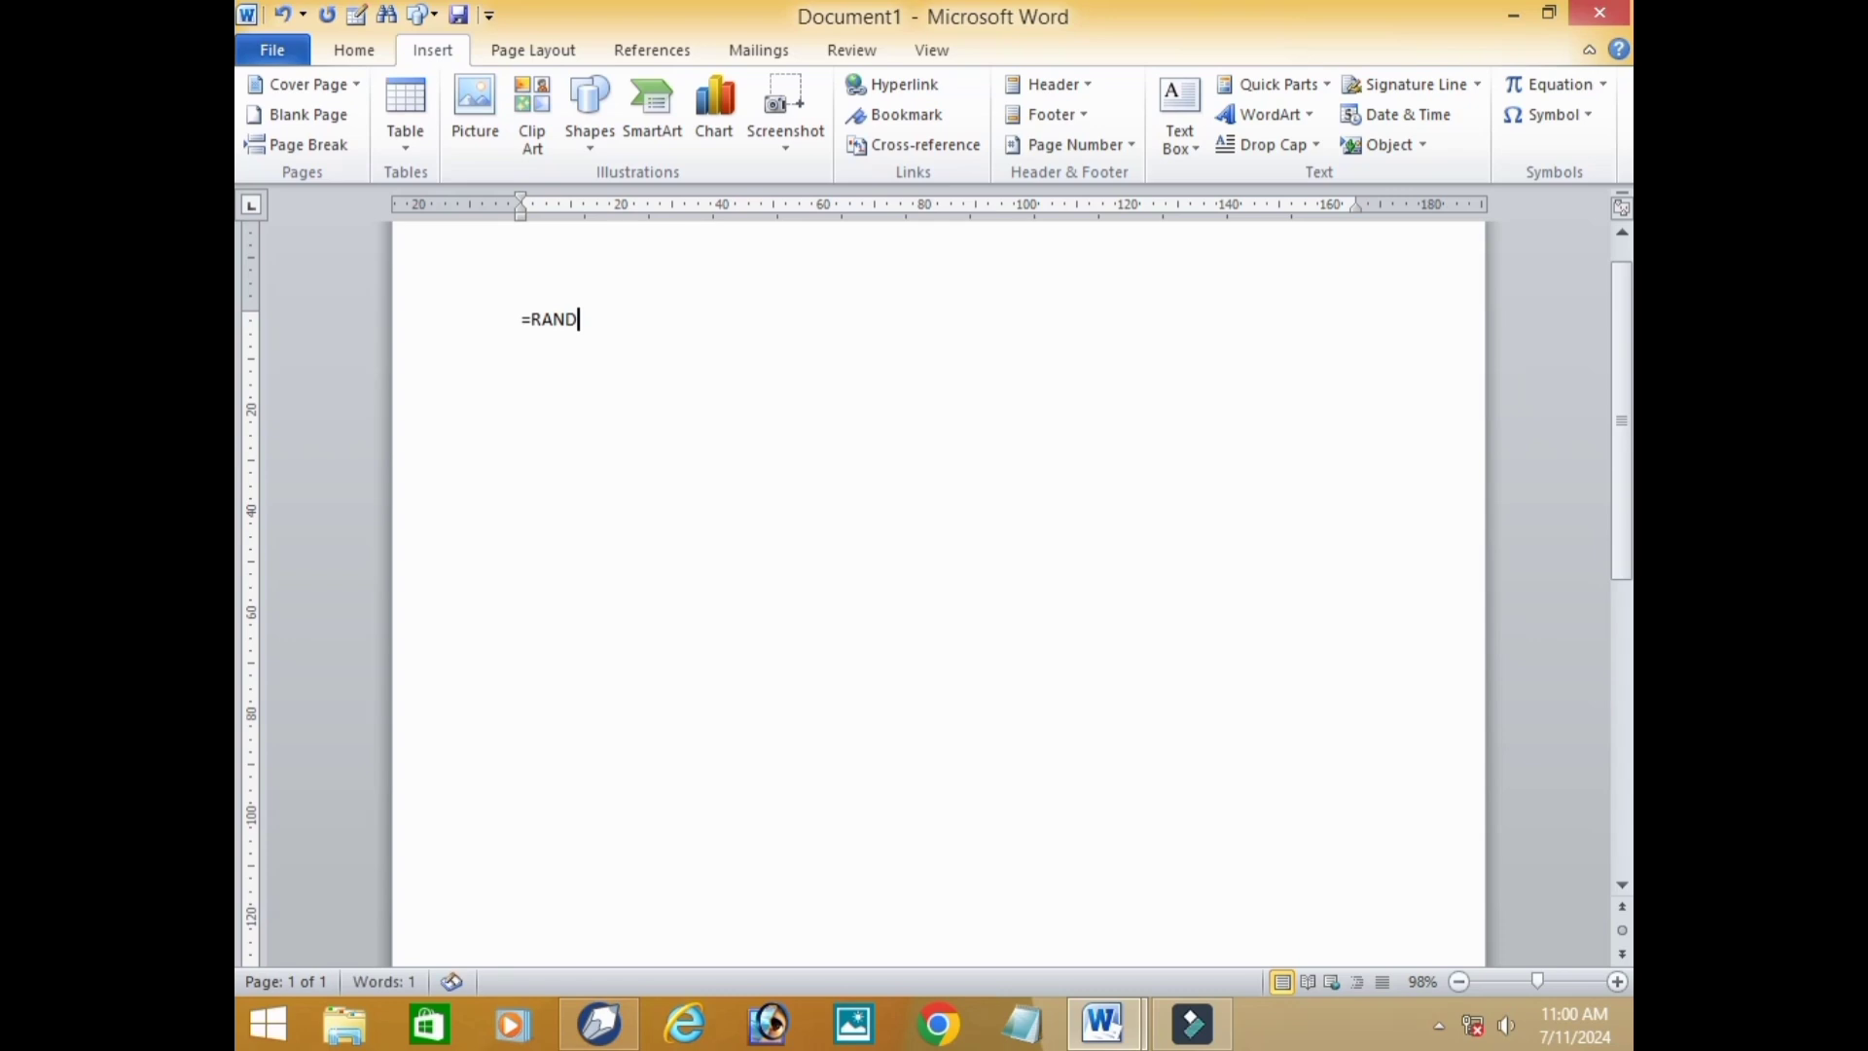
text(())
key(Return)
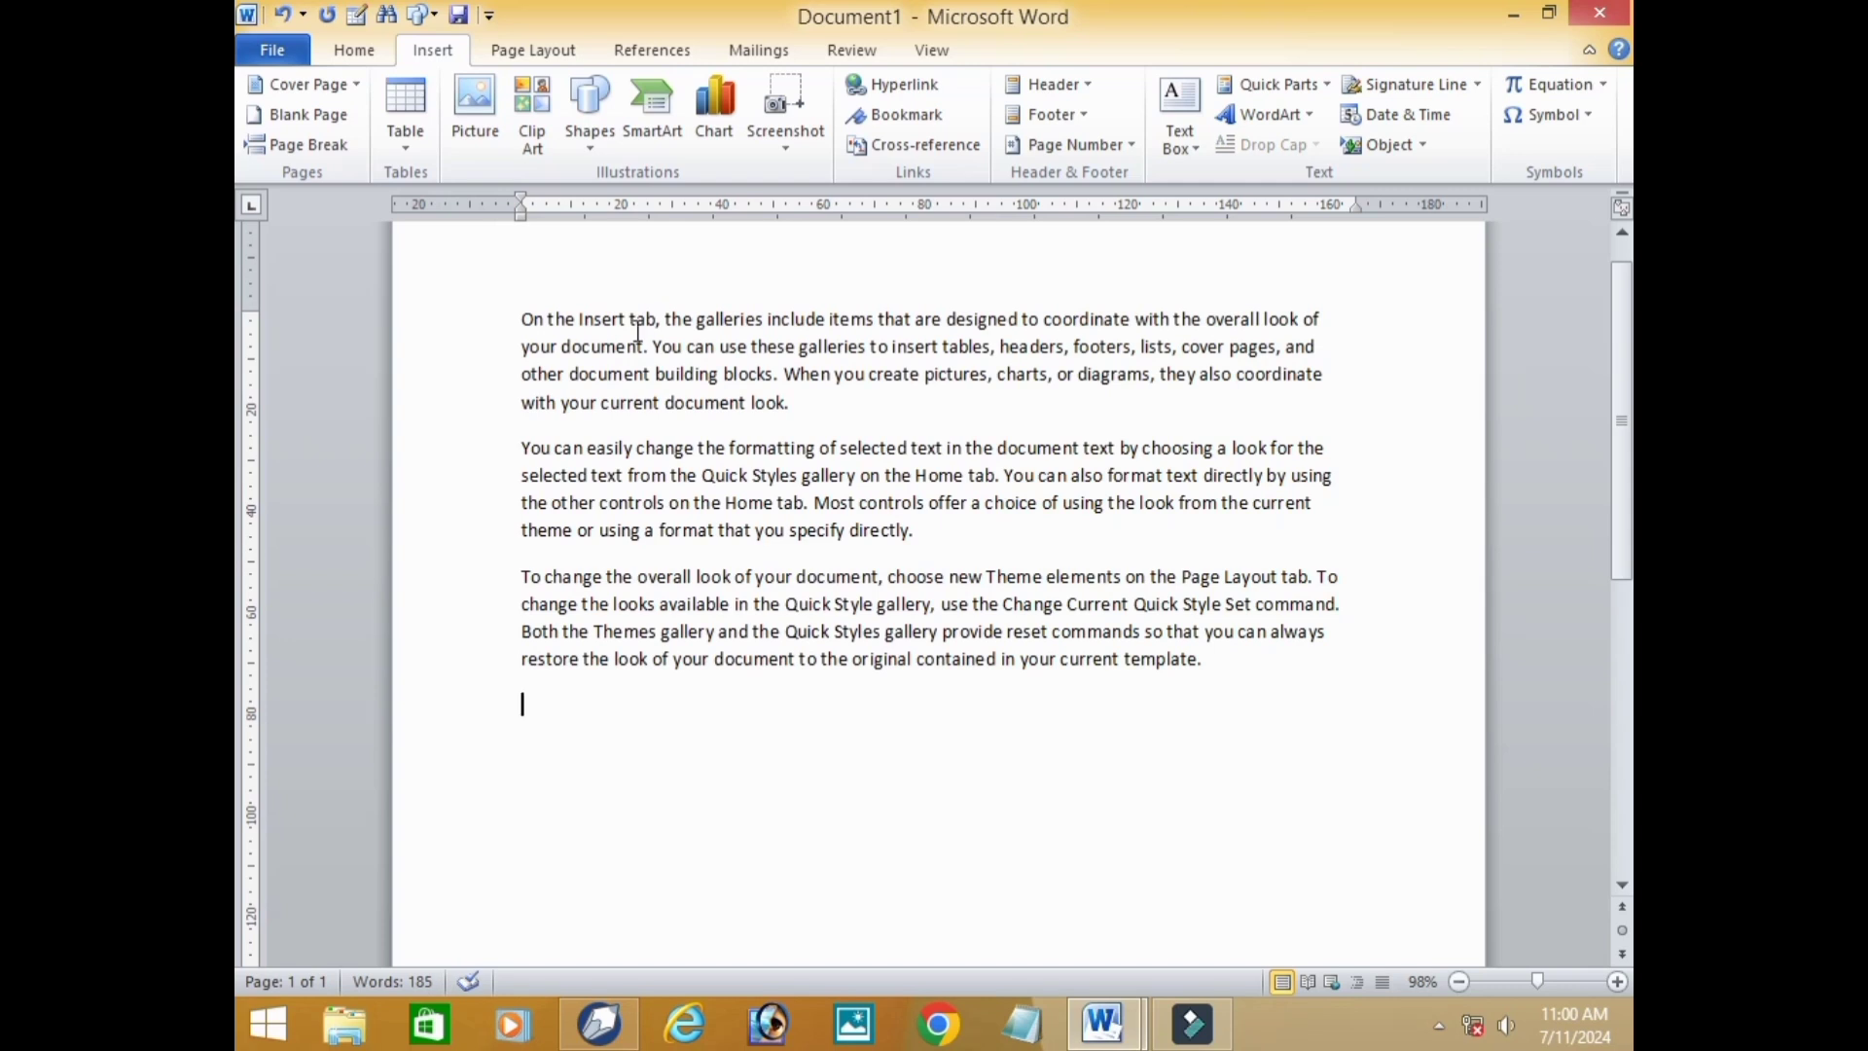
Convert all the sample text to a table with 3 columns, separating the text at paragraphs.
key(ctrl+a)
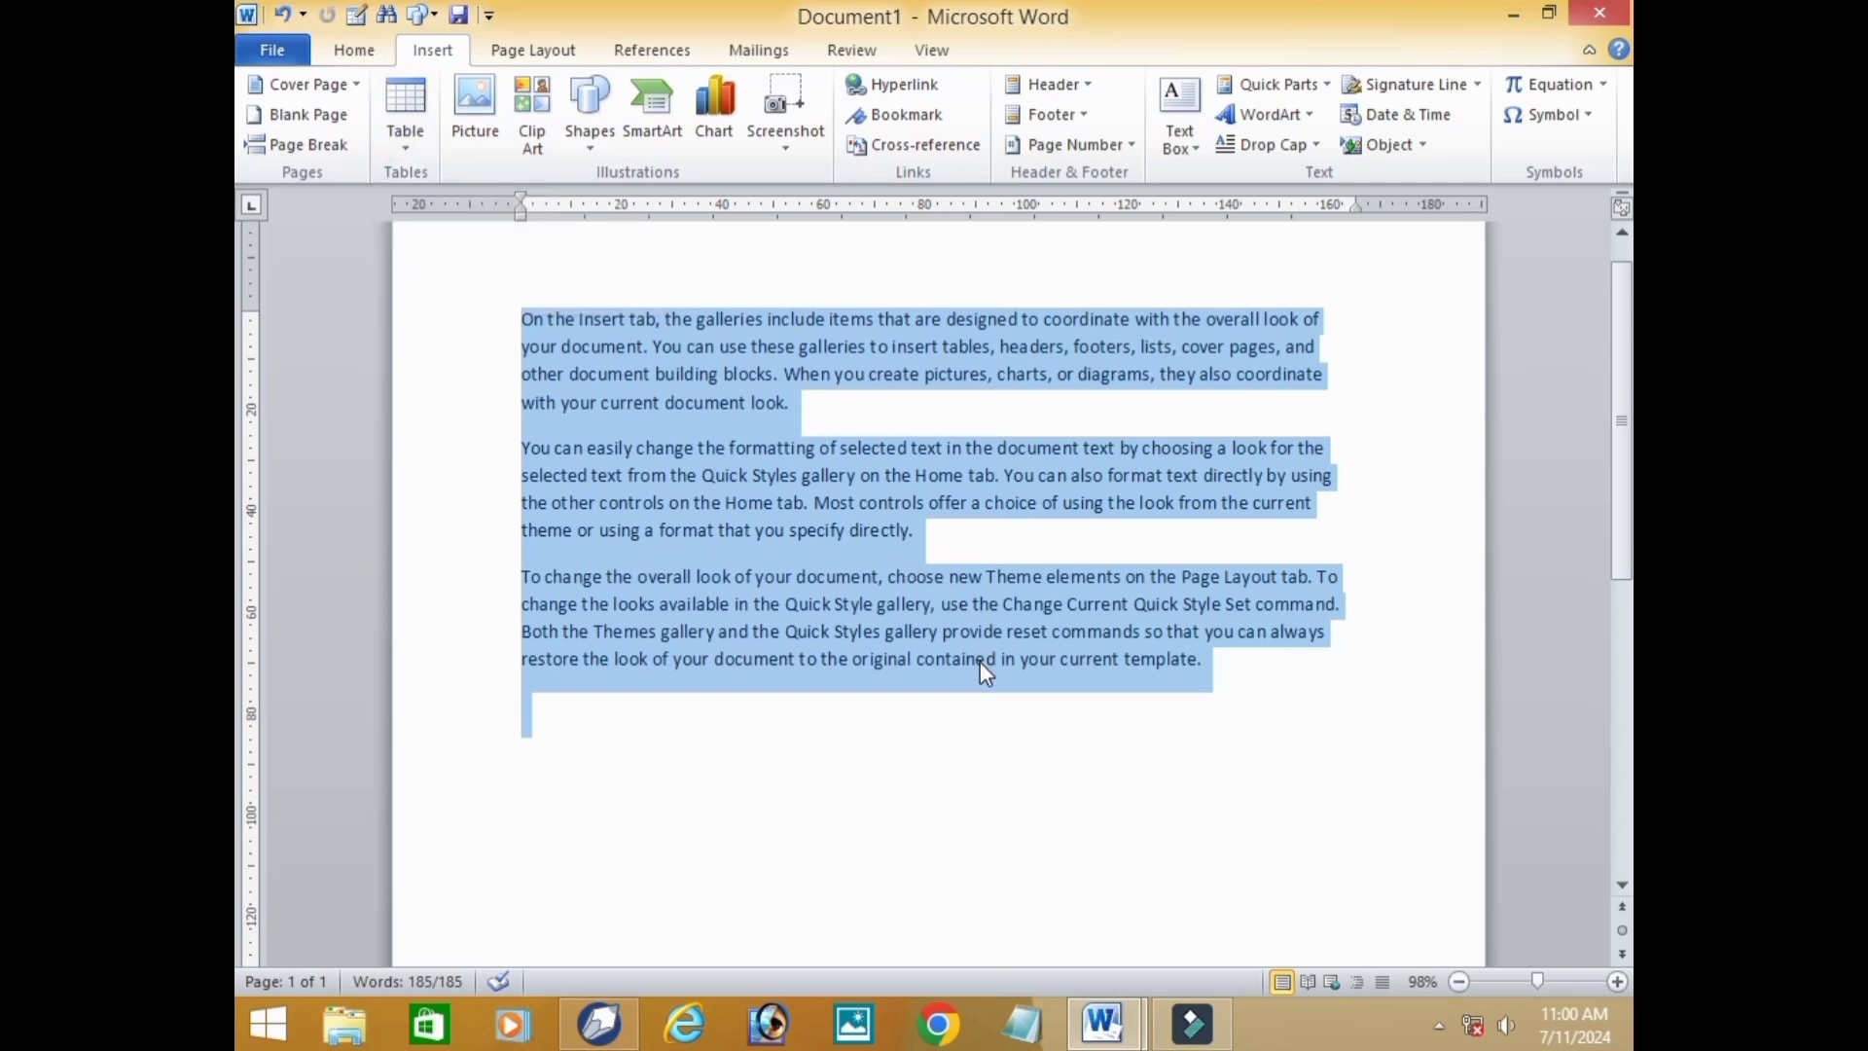
click(416, 148)
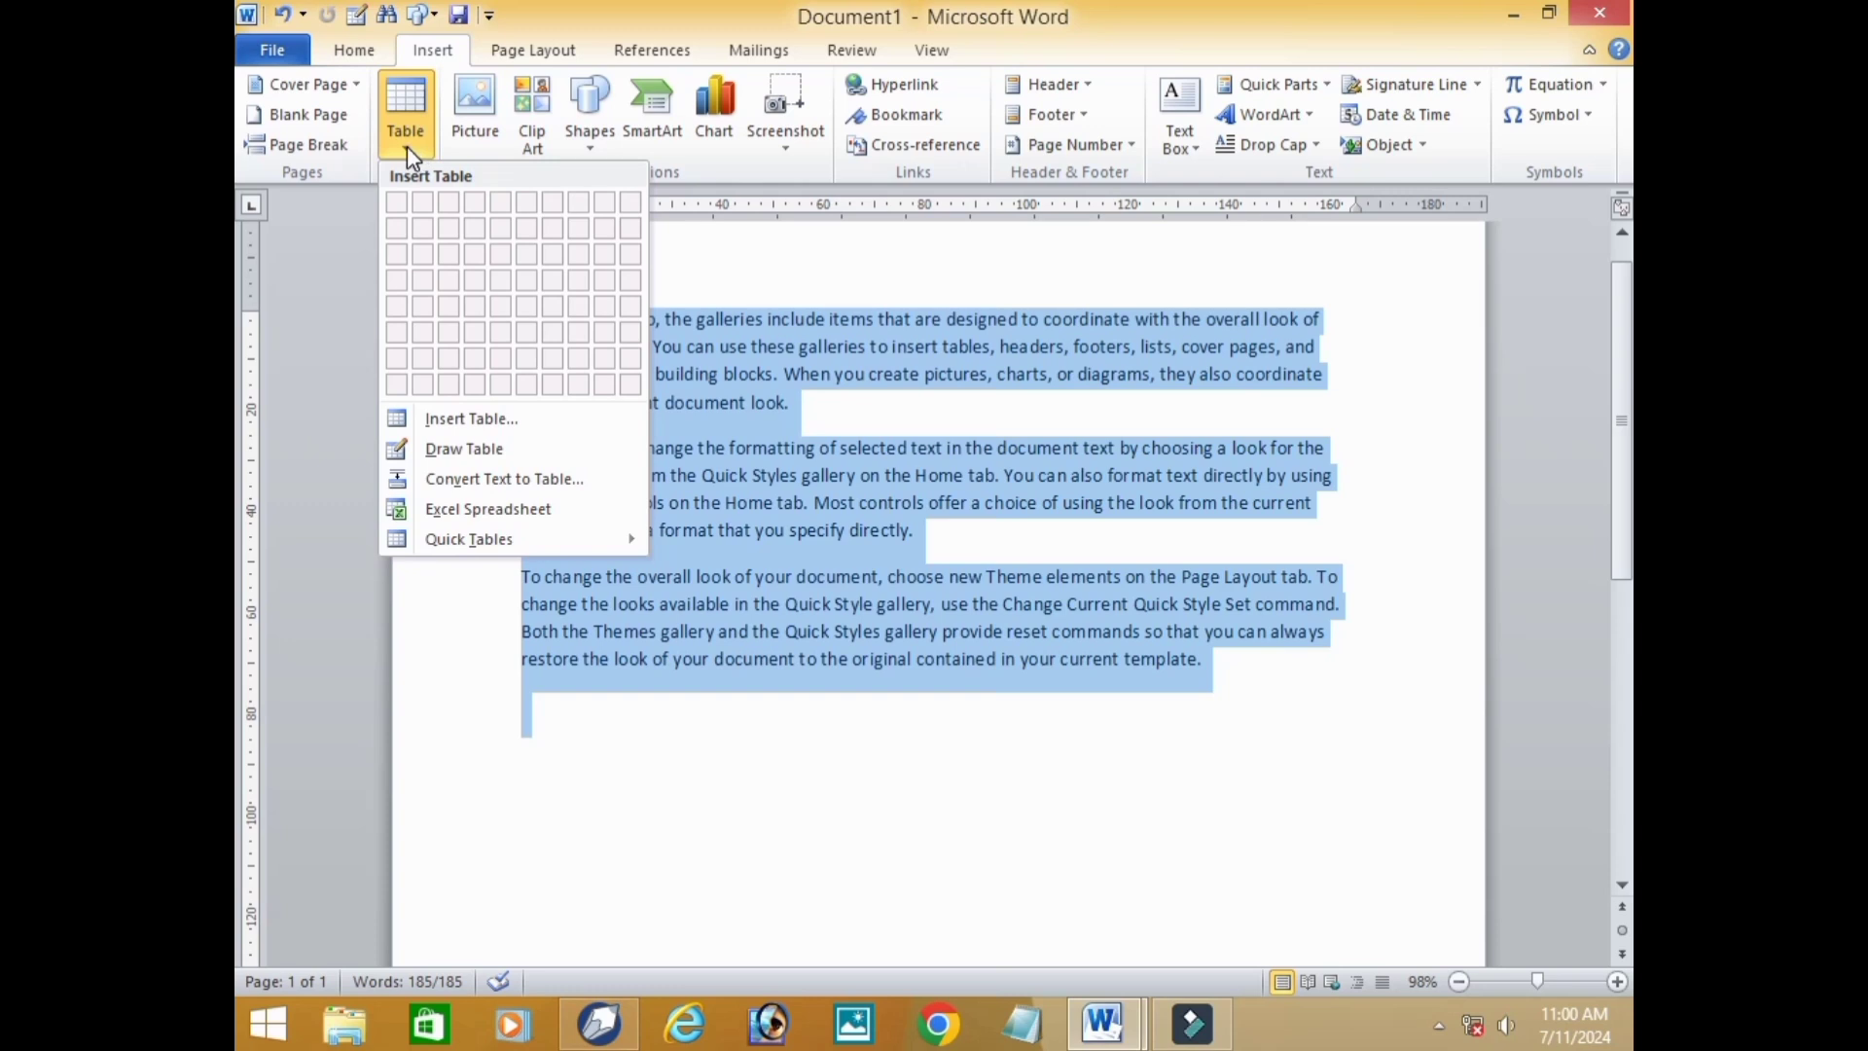
click(494, 479)
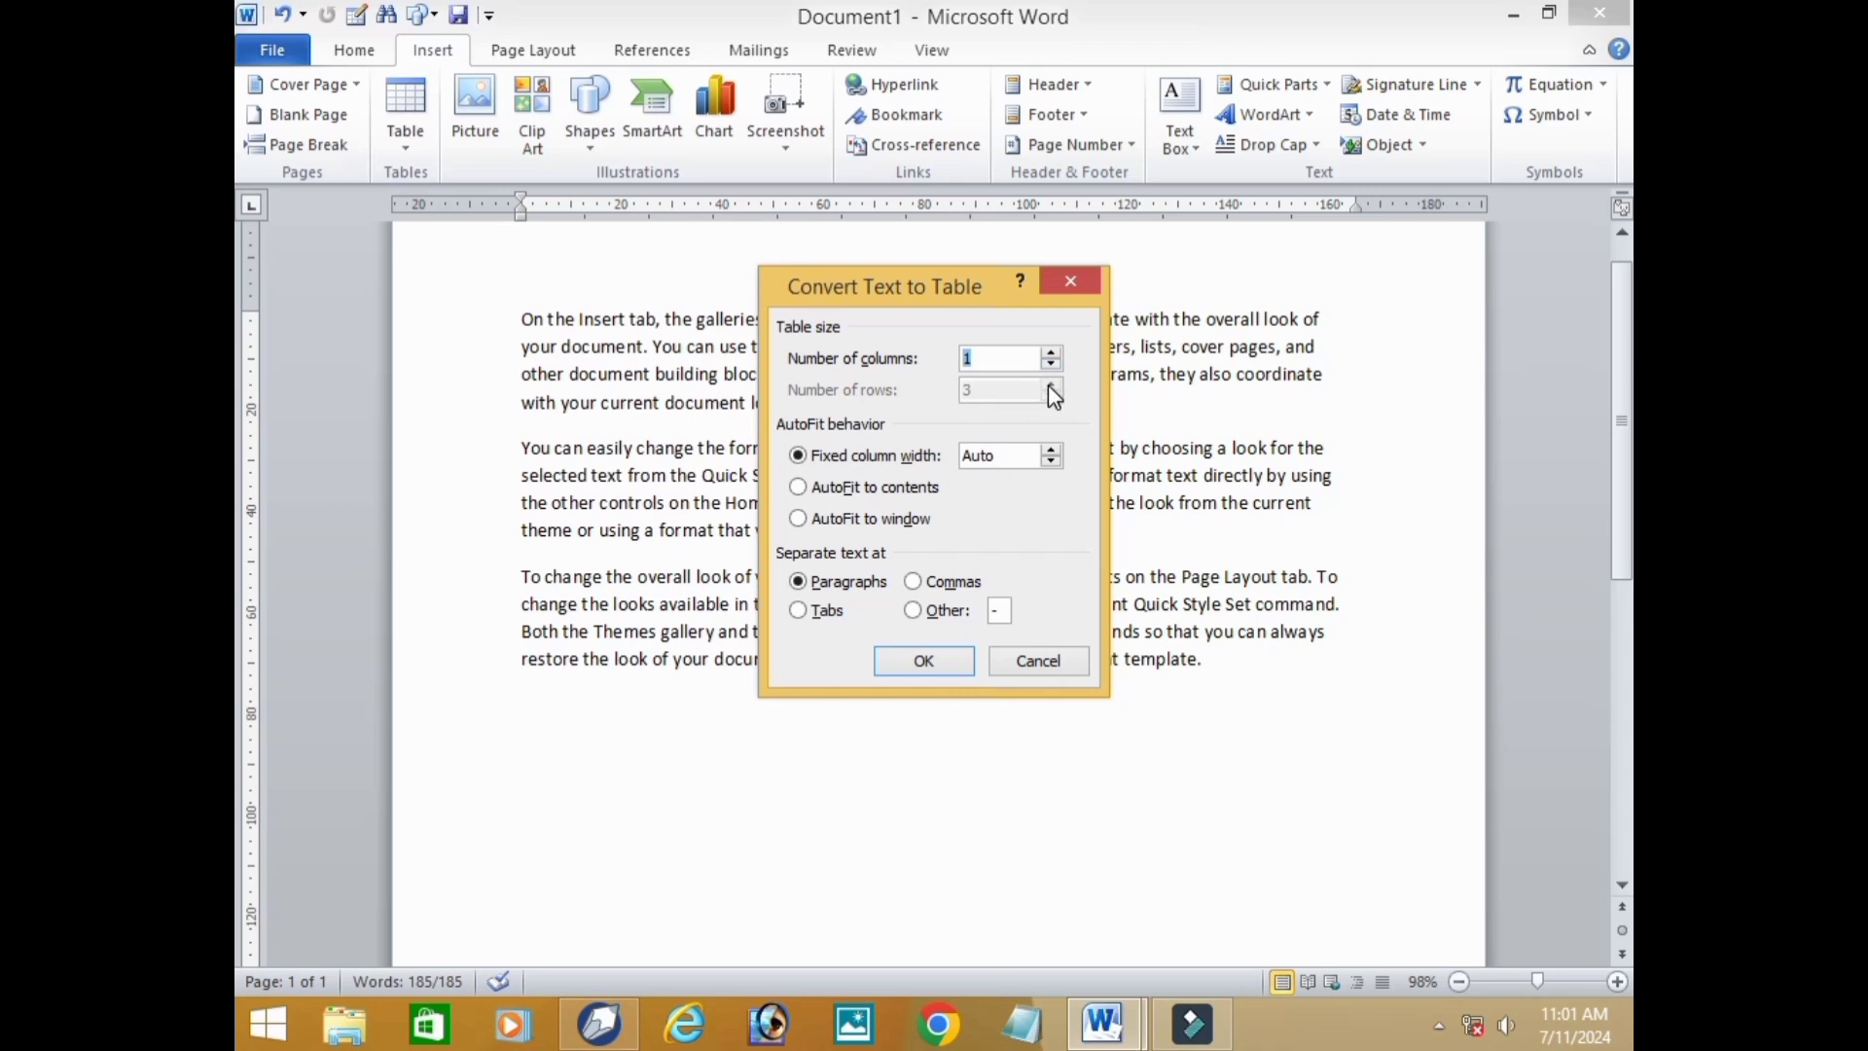
click(1051, 352)
click(1051, 352)
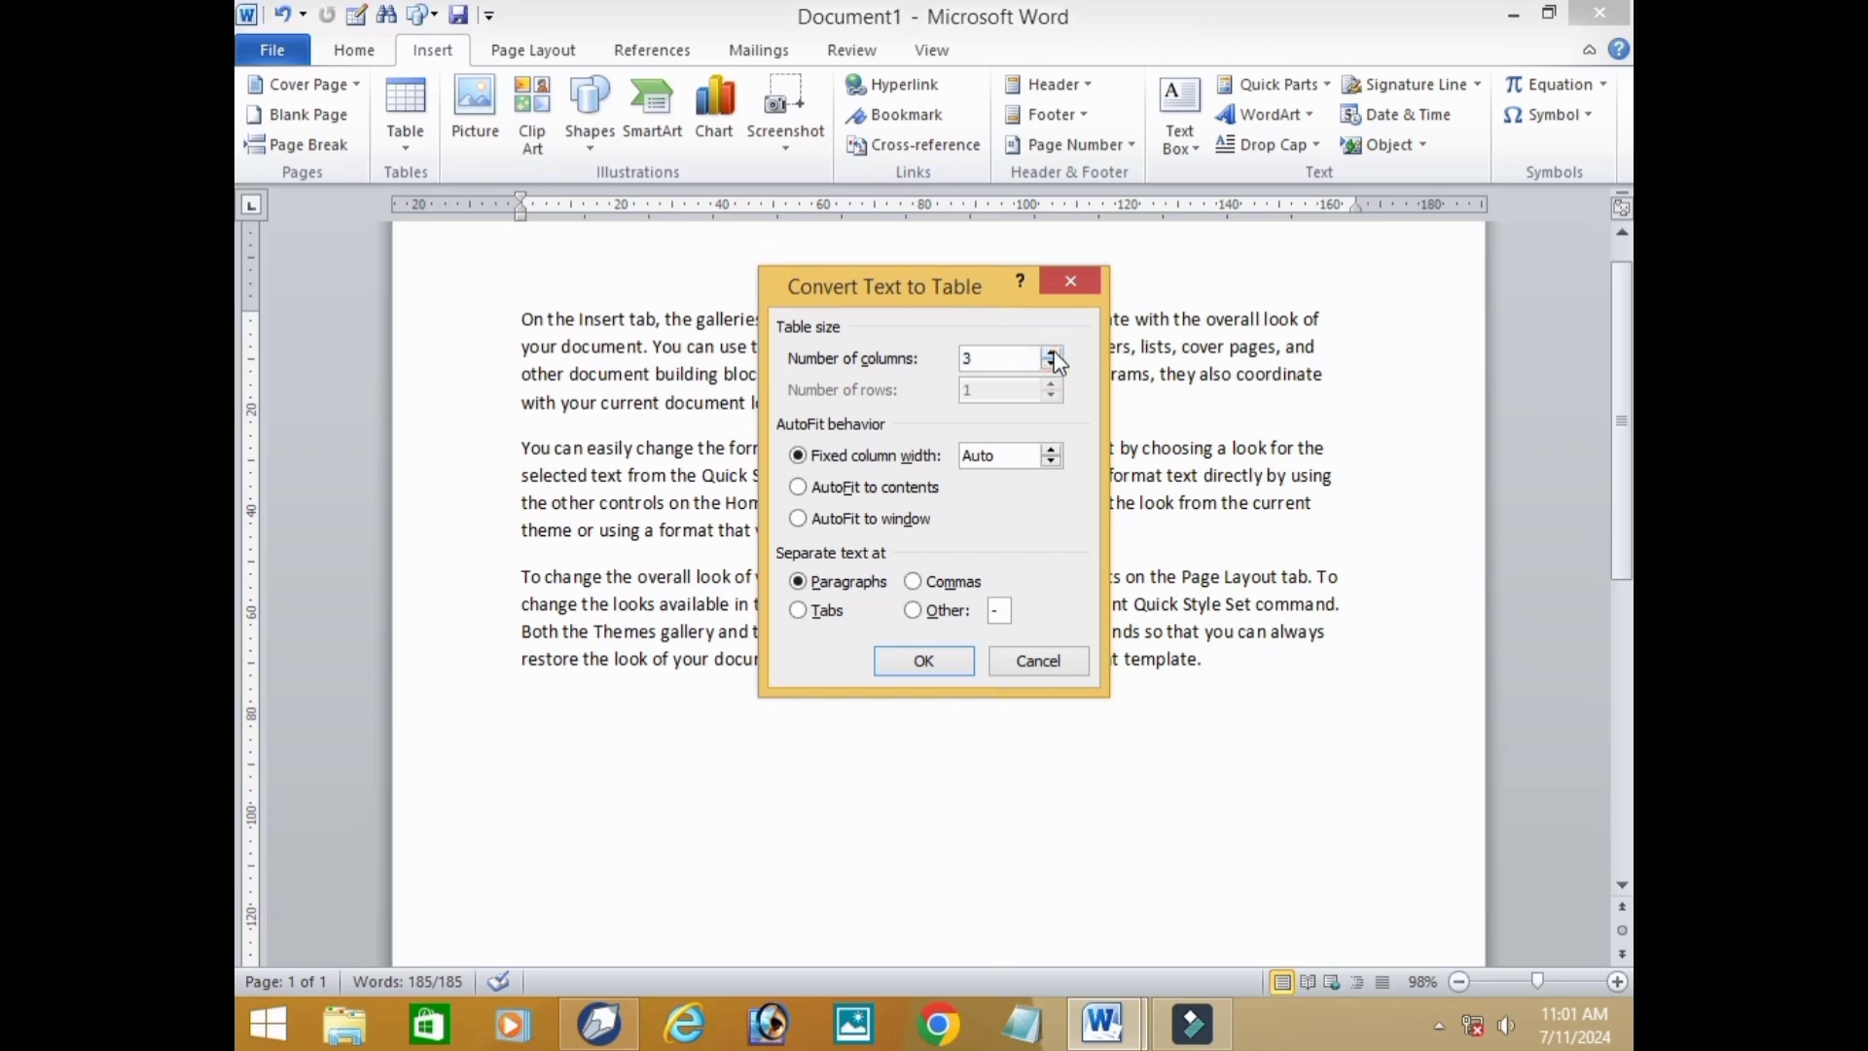
click(943, 668)
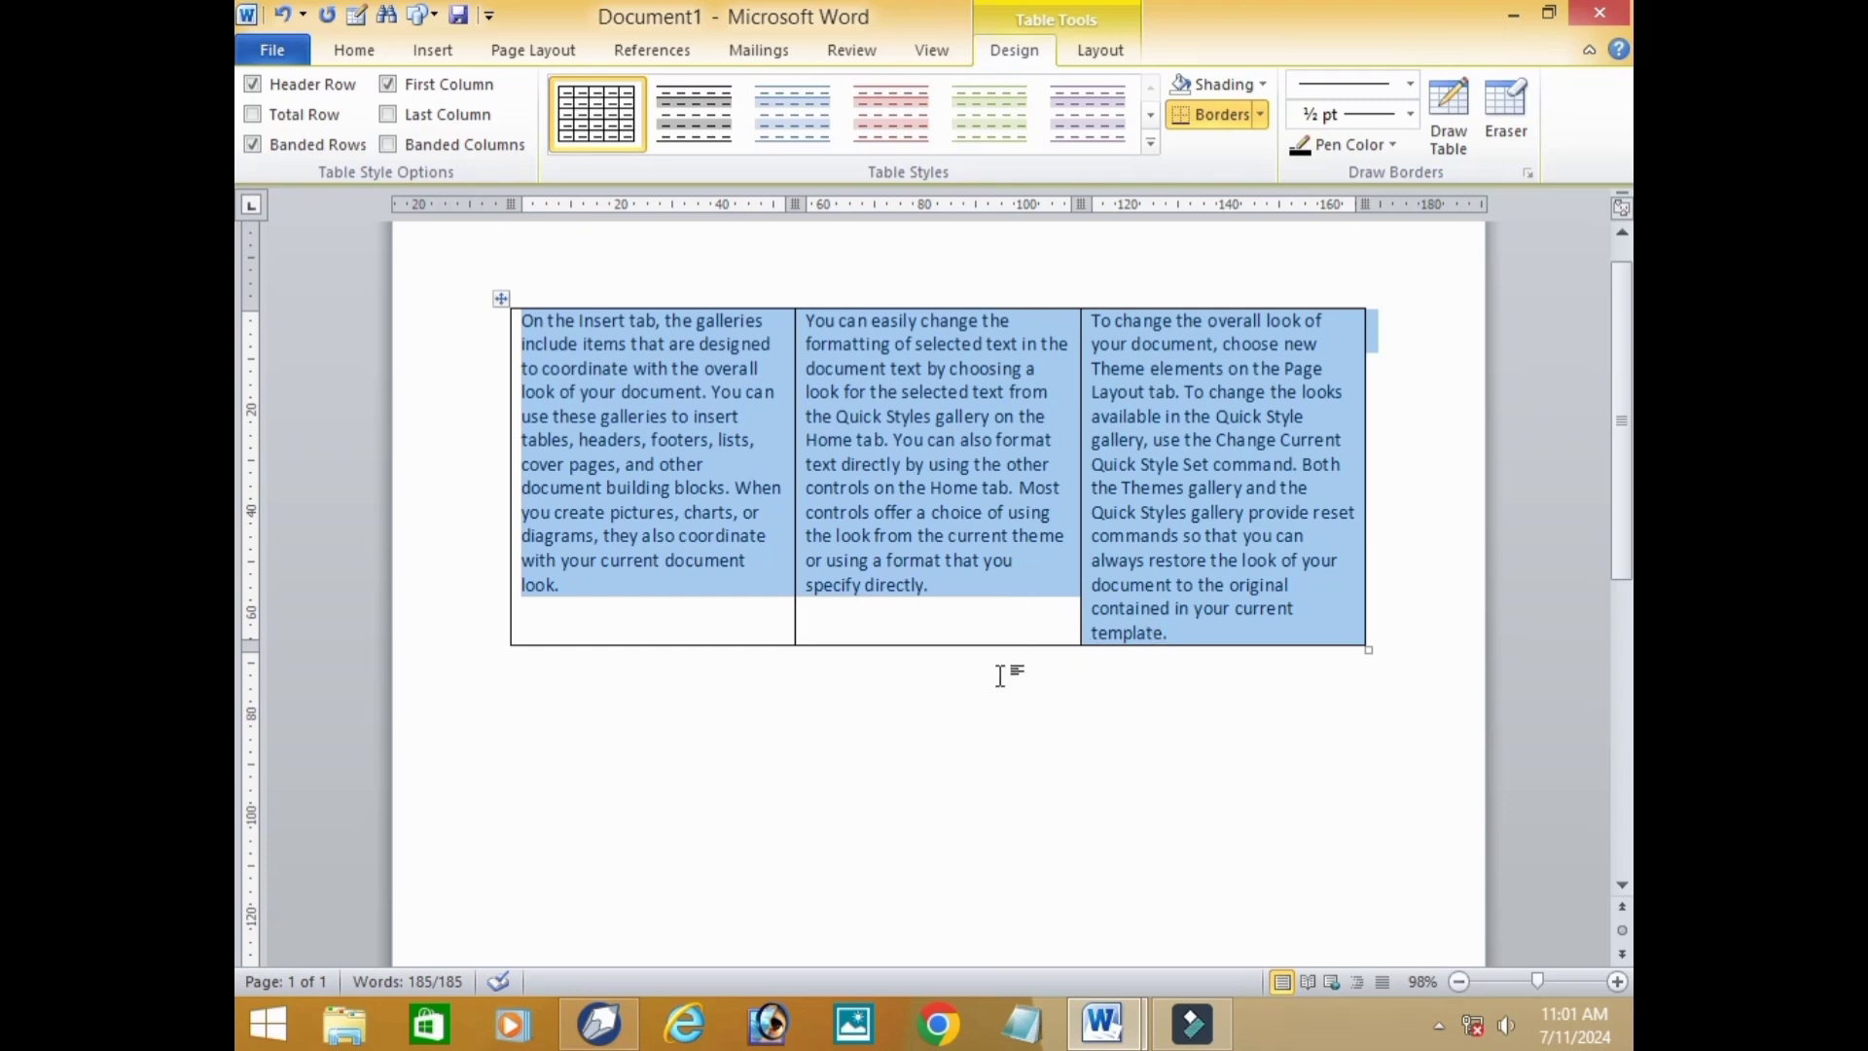
click(994, 736)
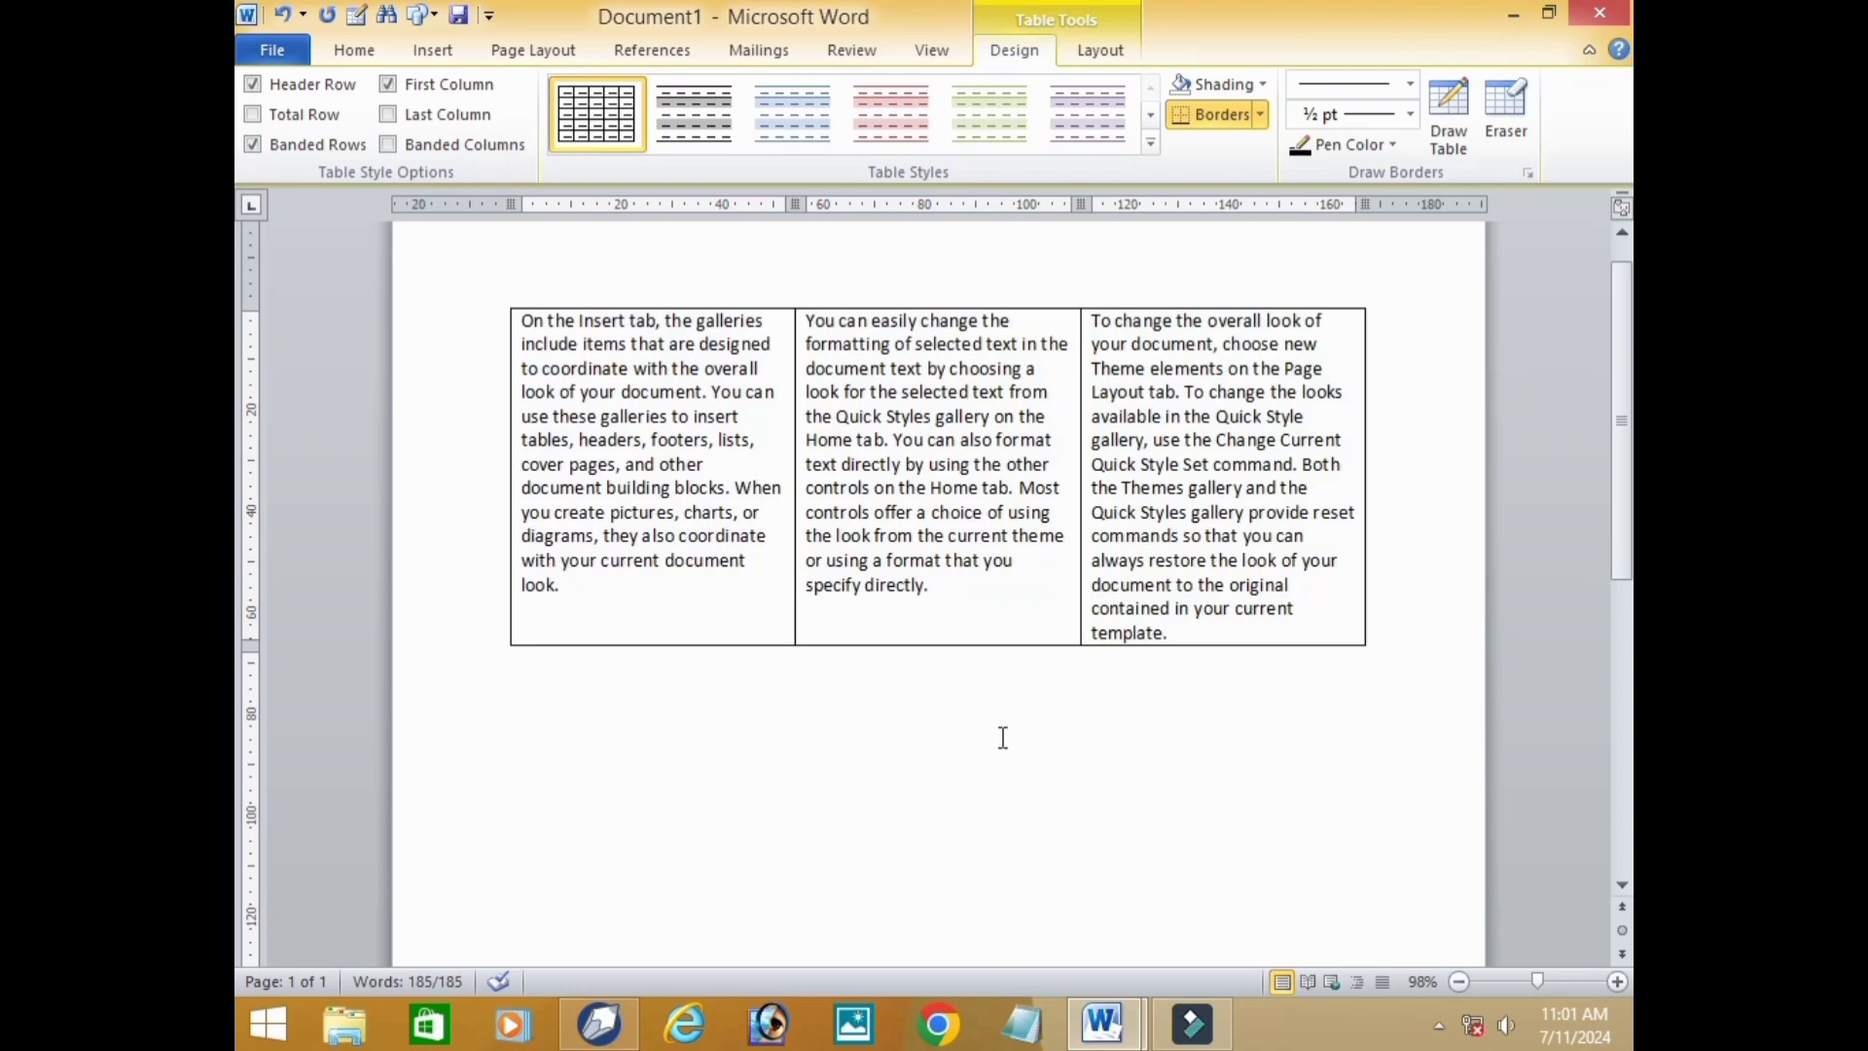
Undo the text-to-table conversion and the sample text so the document is blank.
key(ctrl+z)
key(ctrl+z)
key(ctrl+y)
key(ctrl+y)
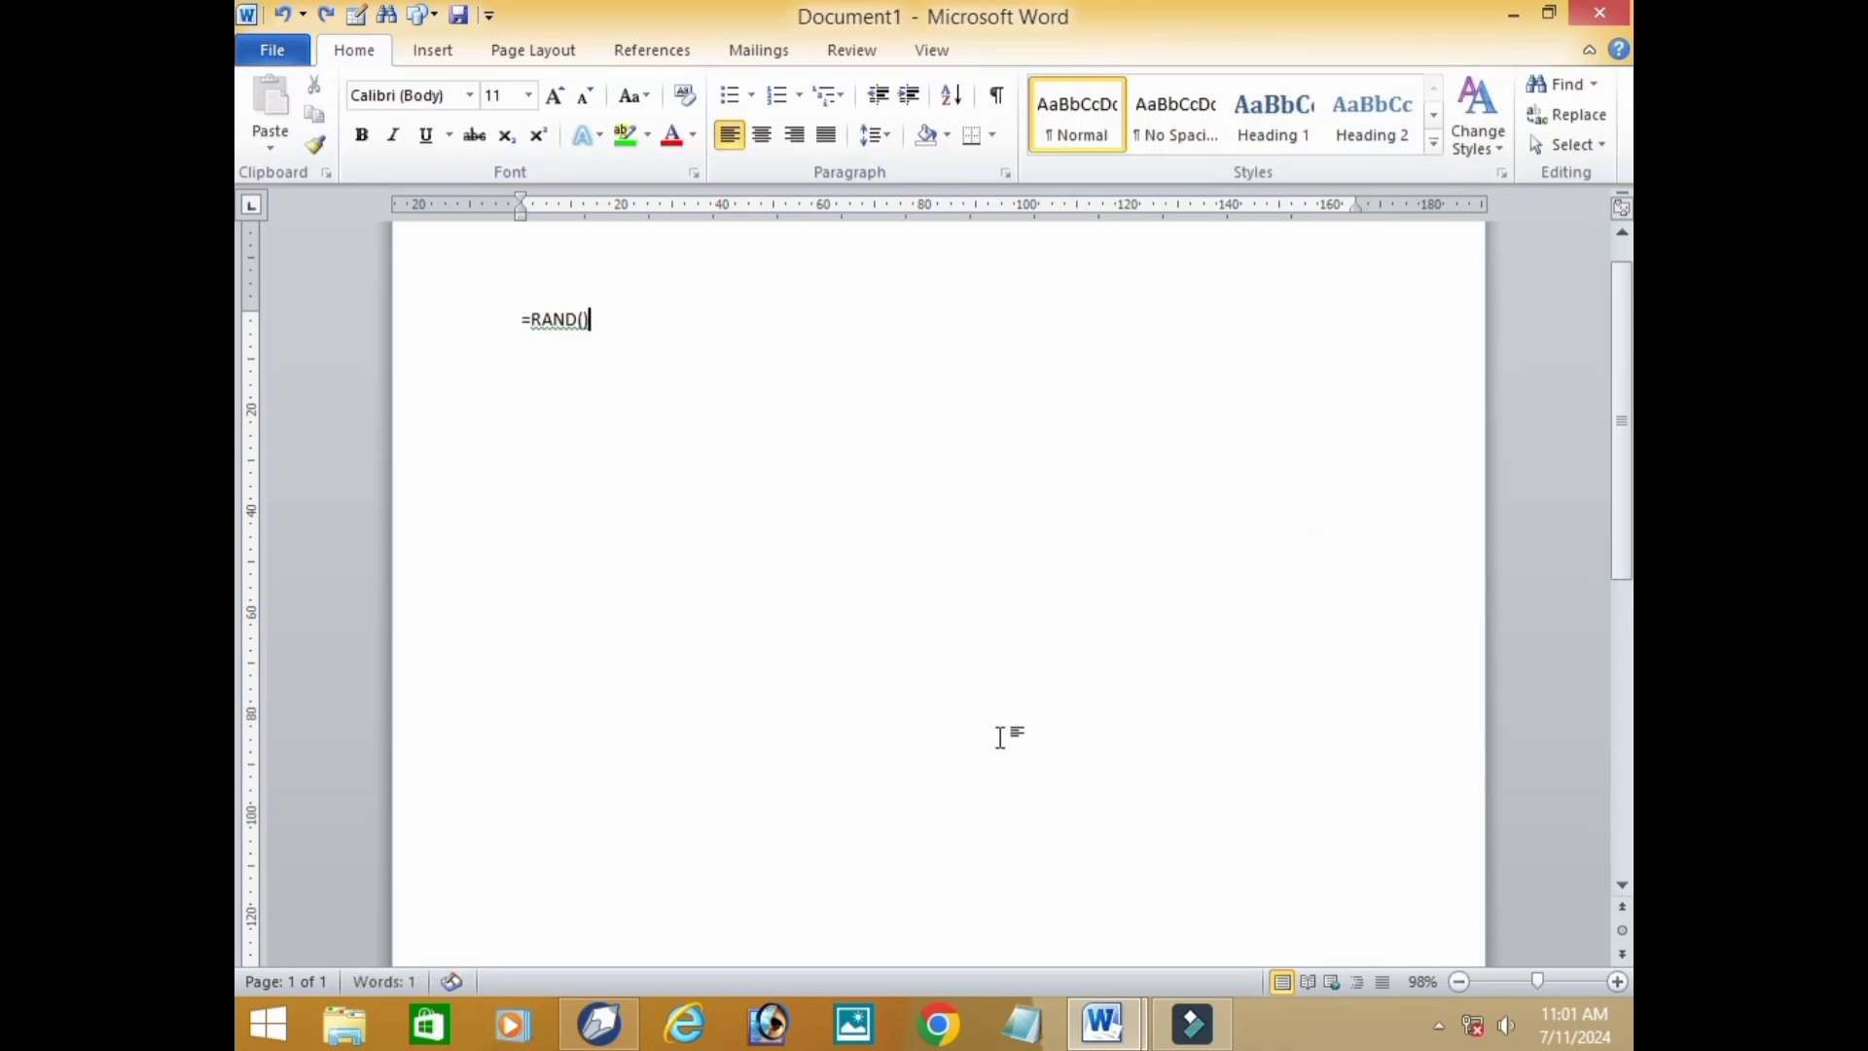
key(ctrl+z)
key(ctrl+z)
key(ctrl+z)
key(ctrl+z)
key(ctrl+z)
key(ctrl+z)
text(a)
key(BackSpace)
Create a one-row, five-column table from six tab-separated plus signs, with a double tab gap making the second column wider.
text(+)
key(Tab)
text(+)
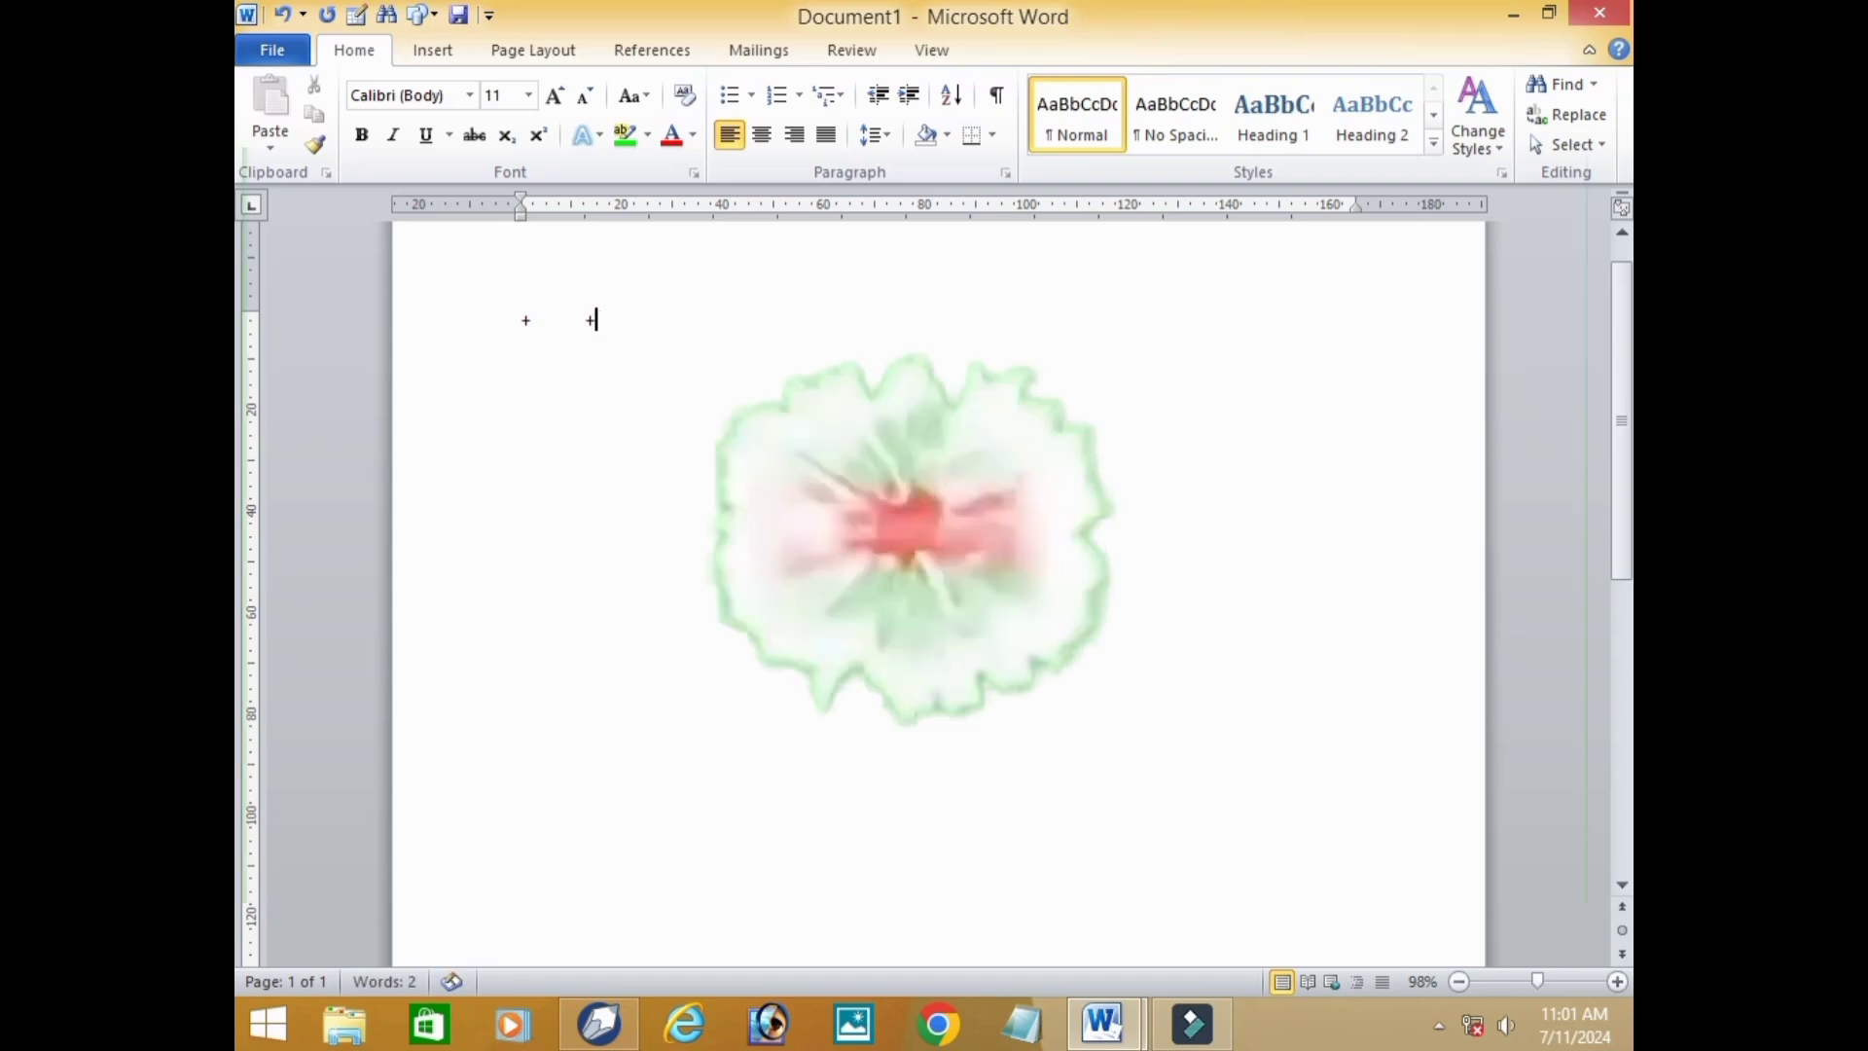
key(Tab)
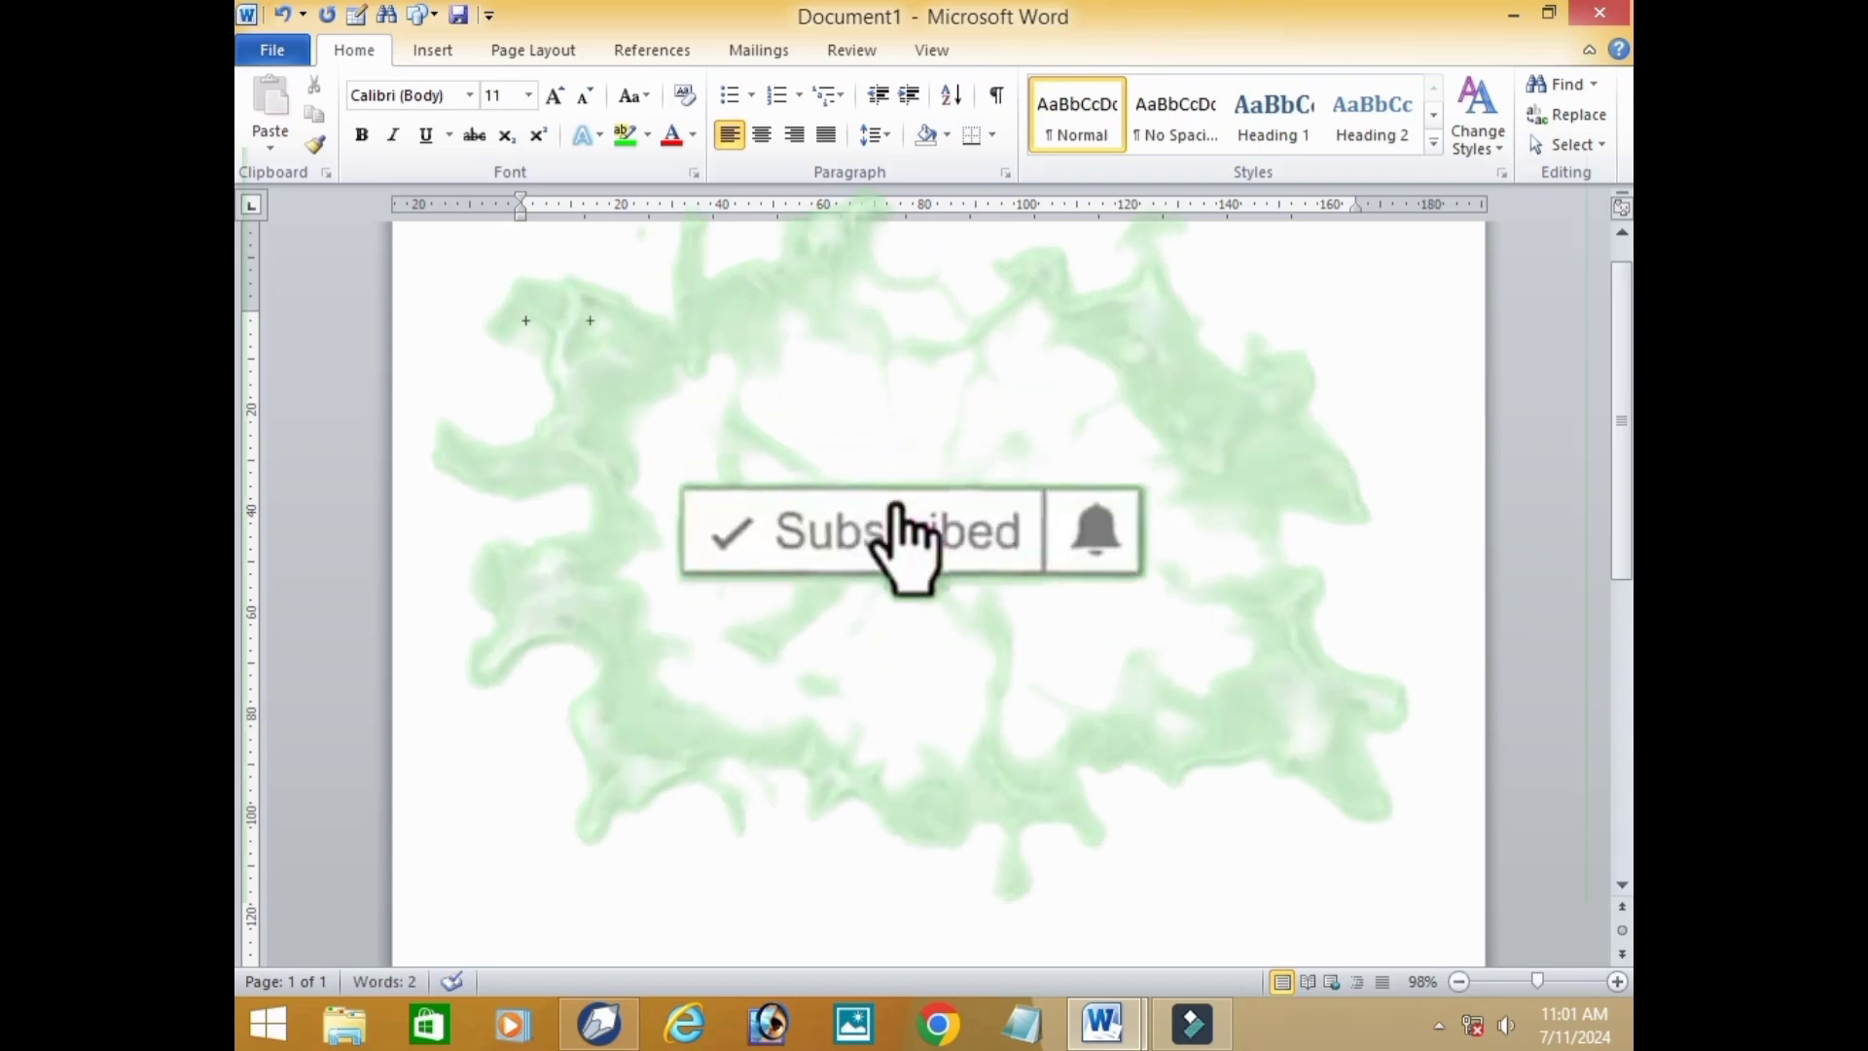
key(Tab)
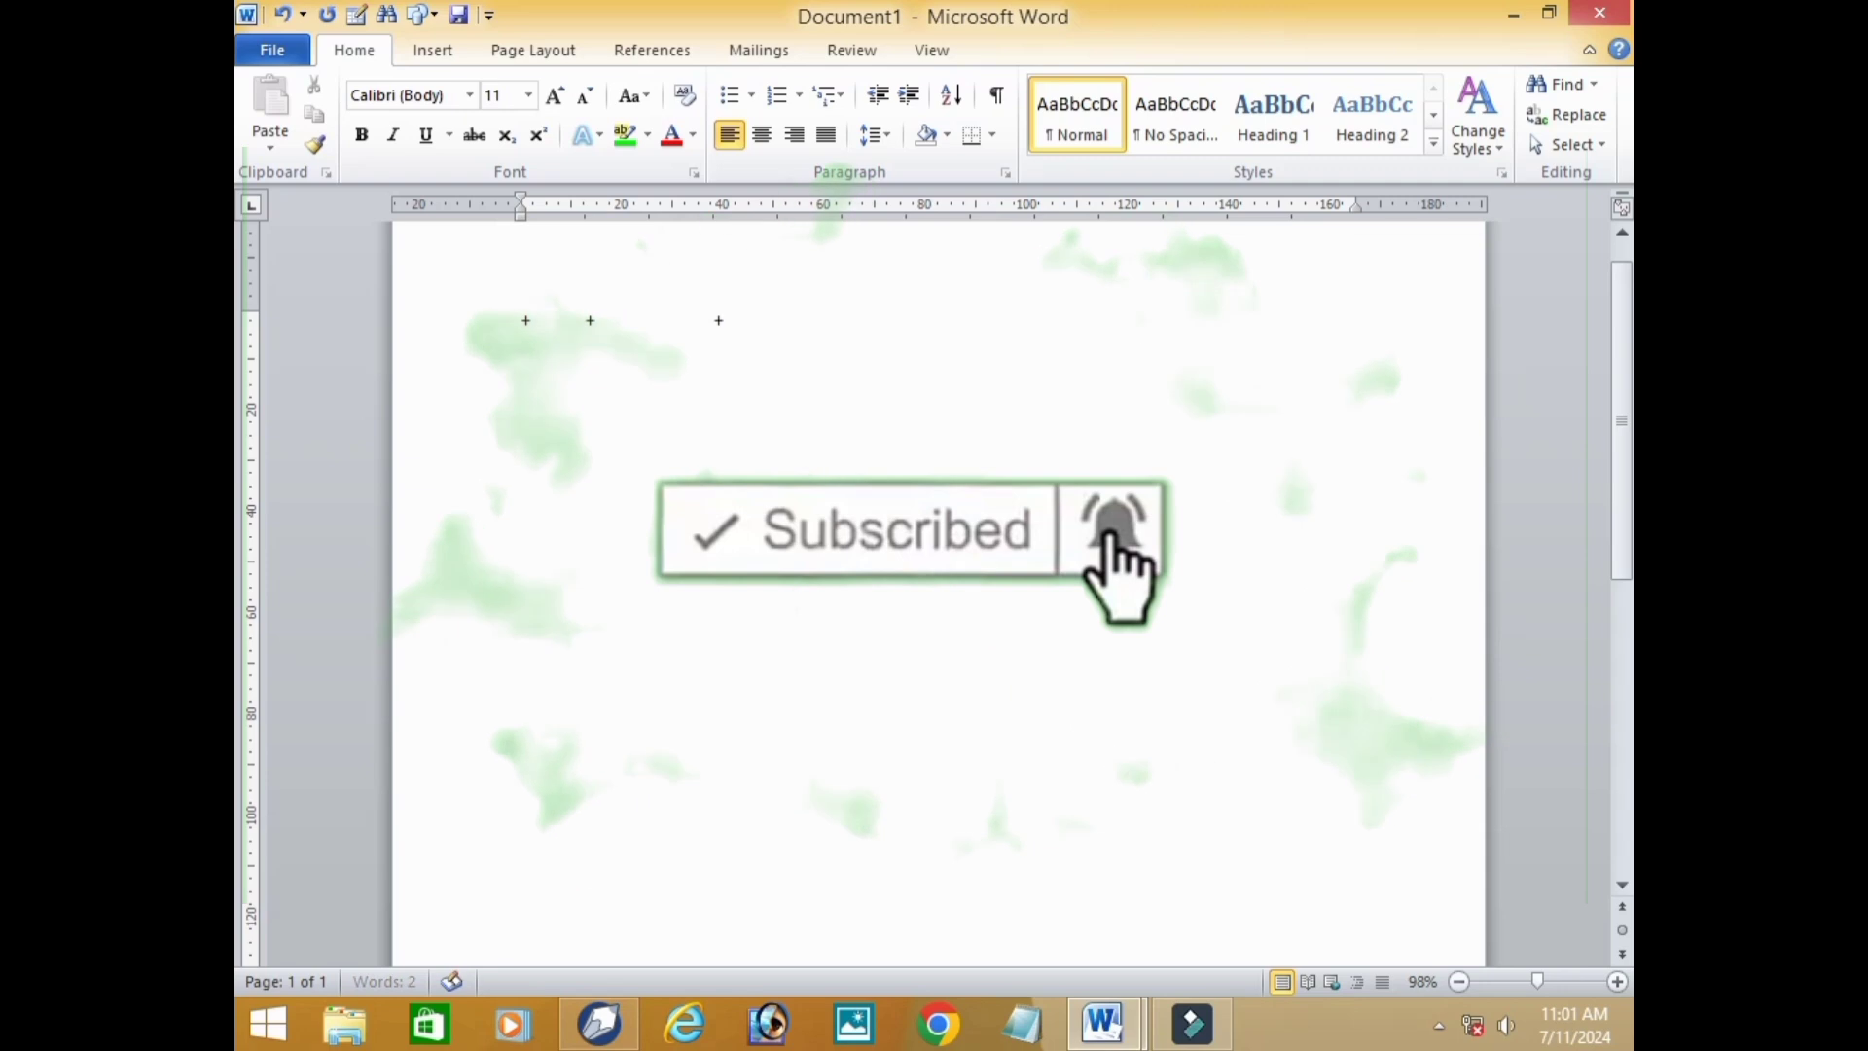
text(+)
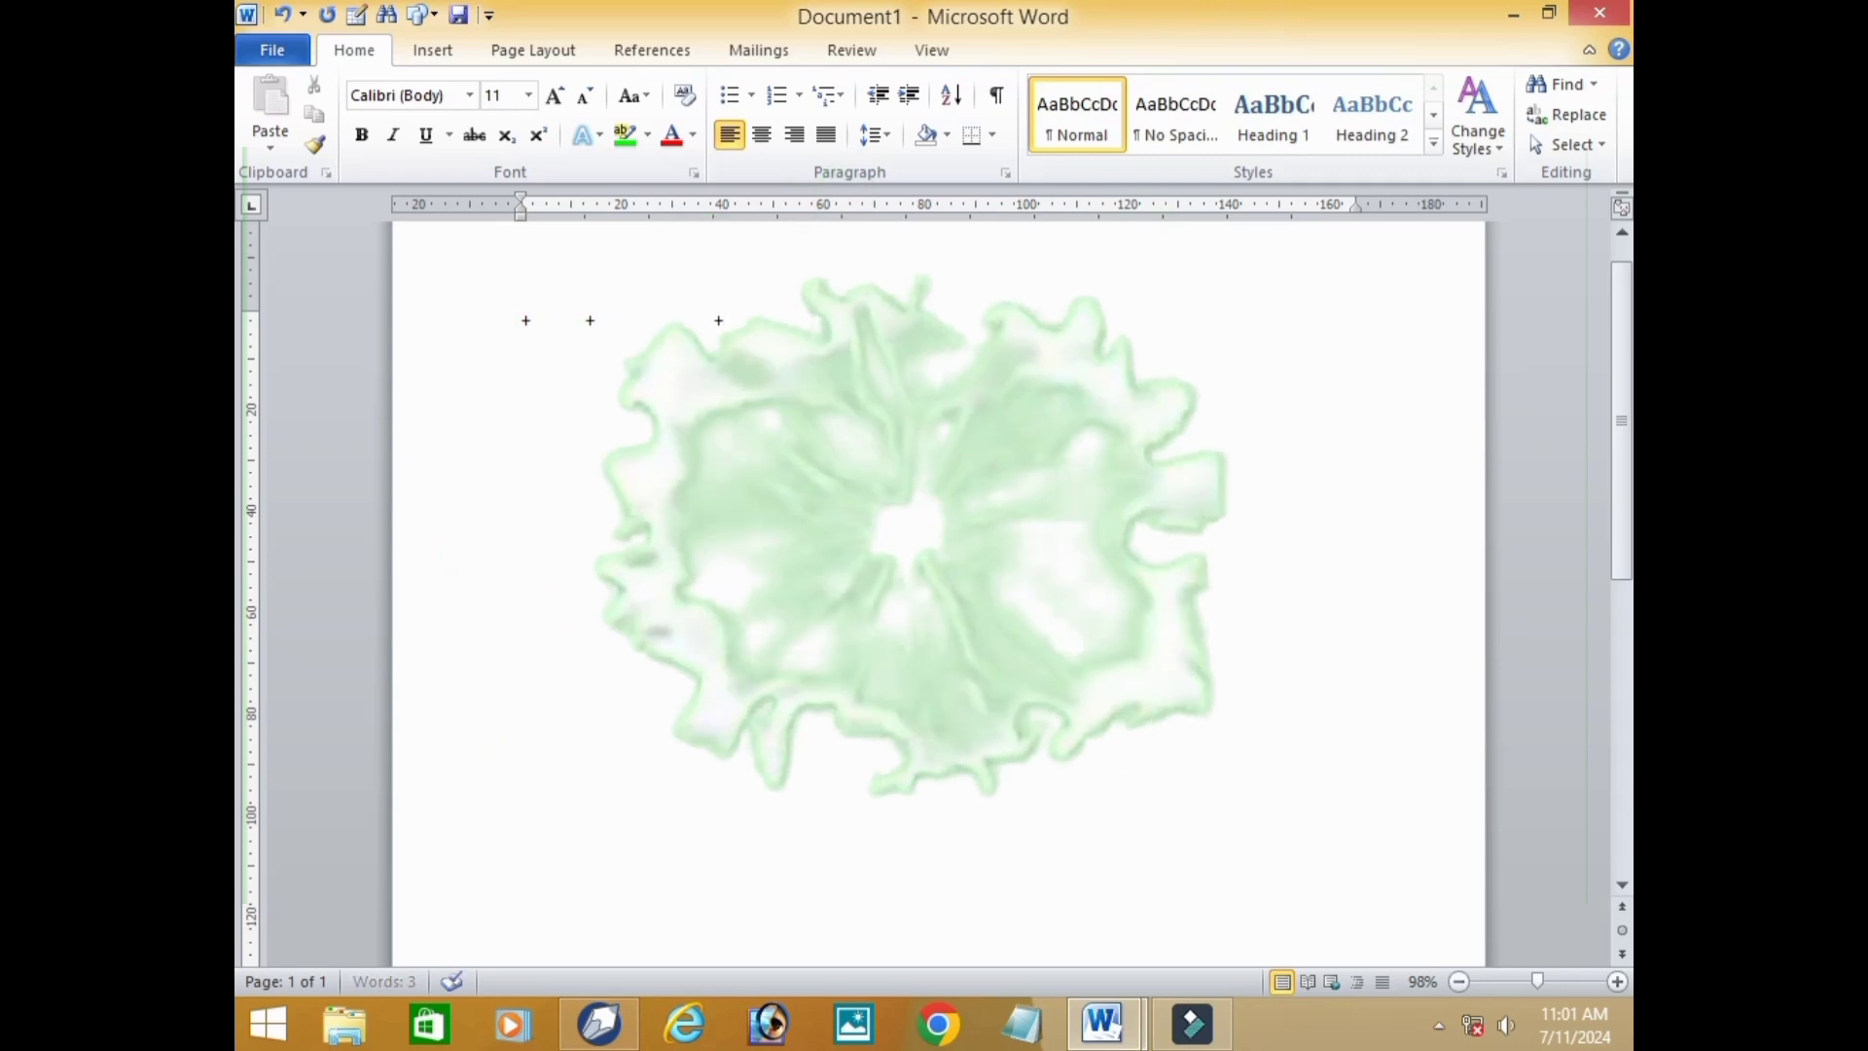
key(Tab)
text(+)
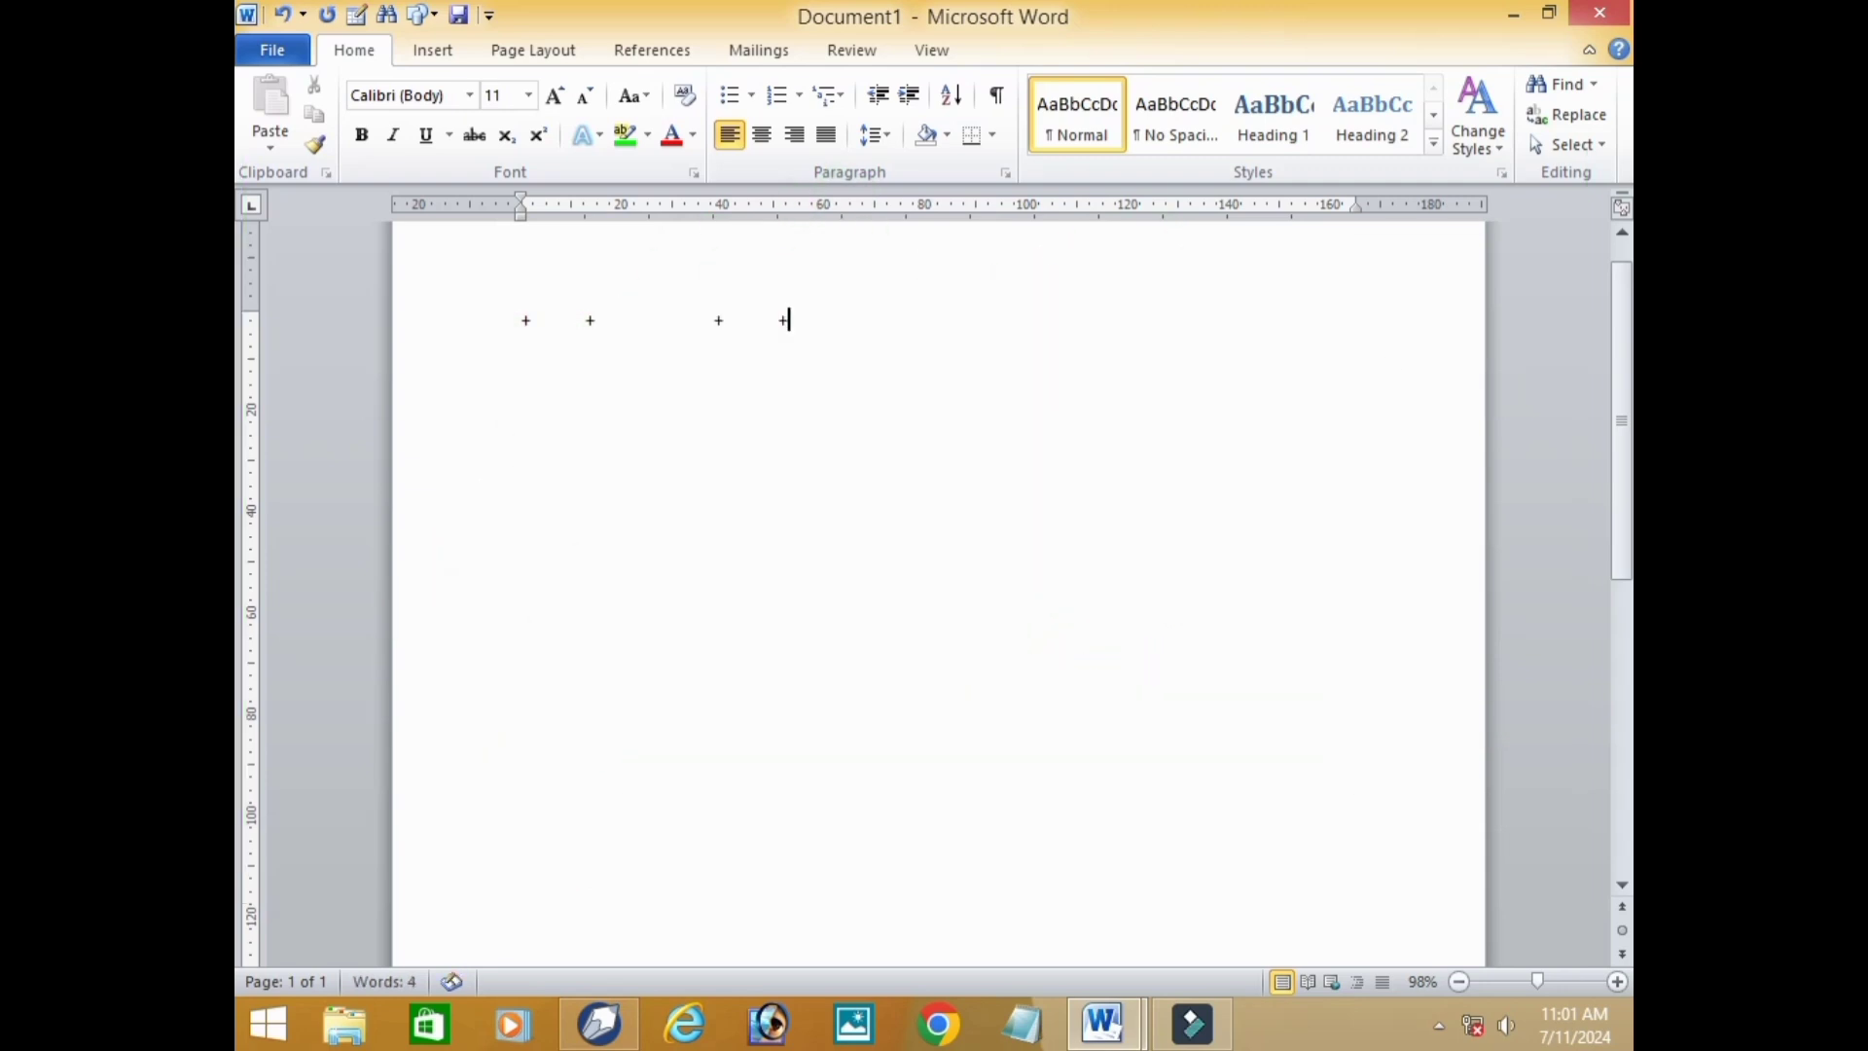
key(Tab)
text(+)
key(Tab)
text(+)
key(Return)
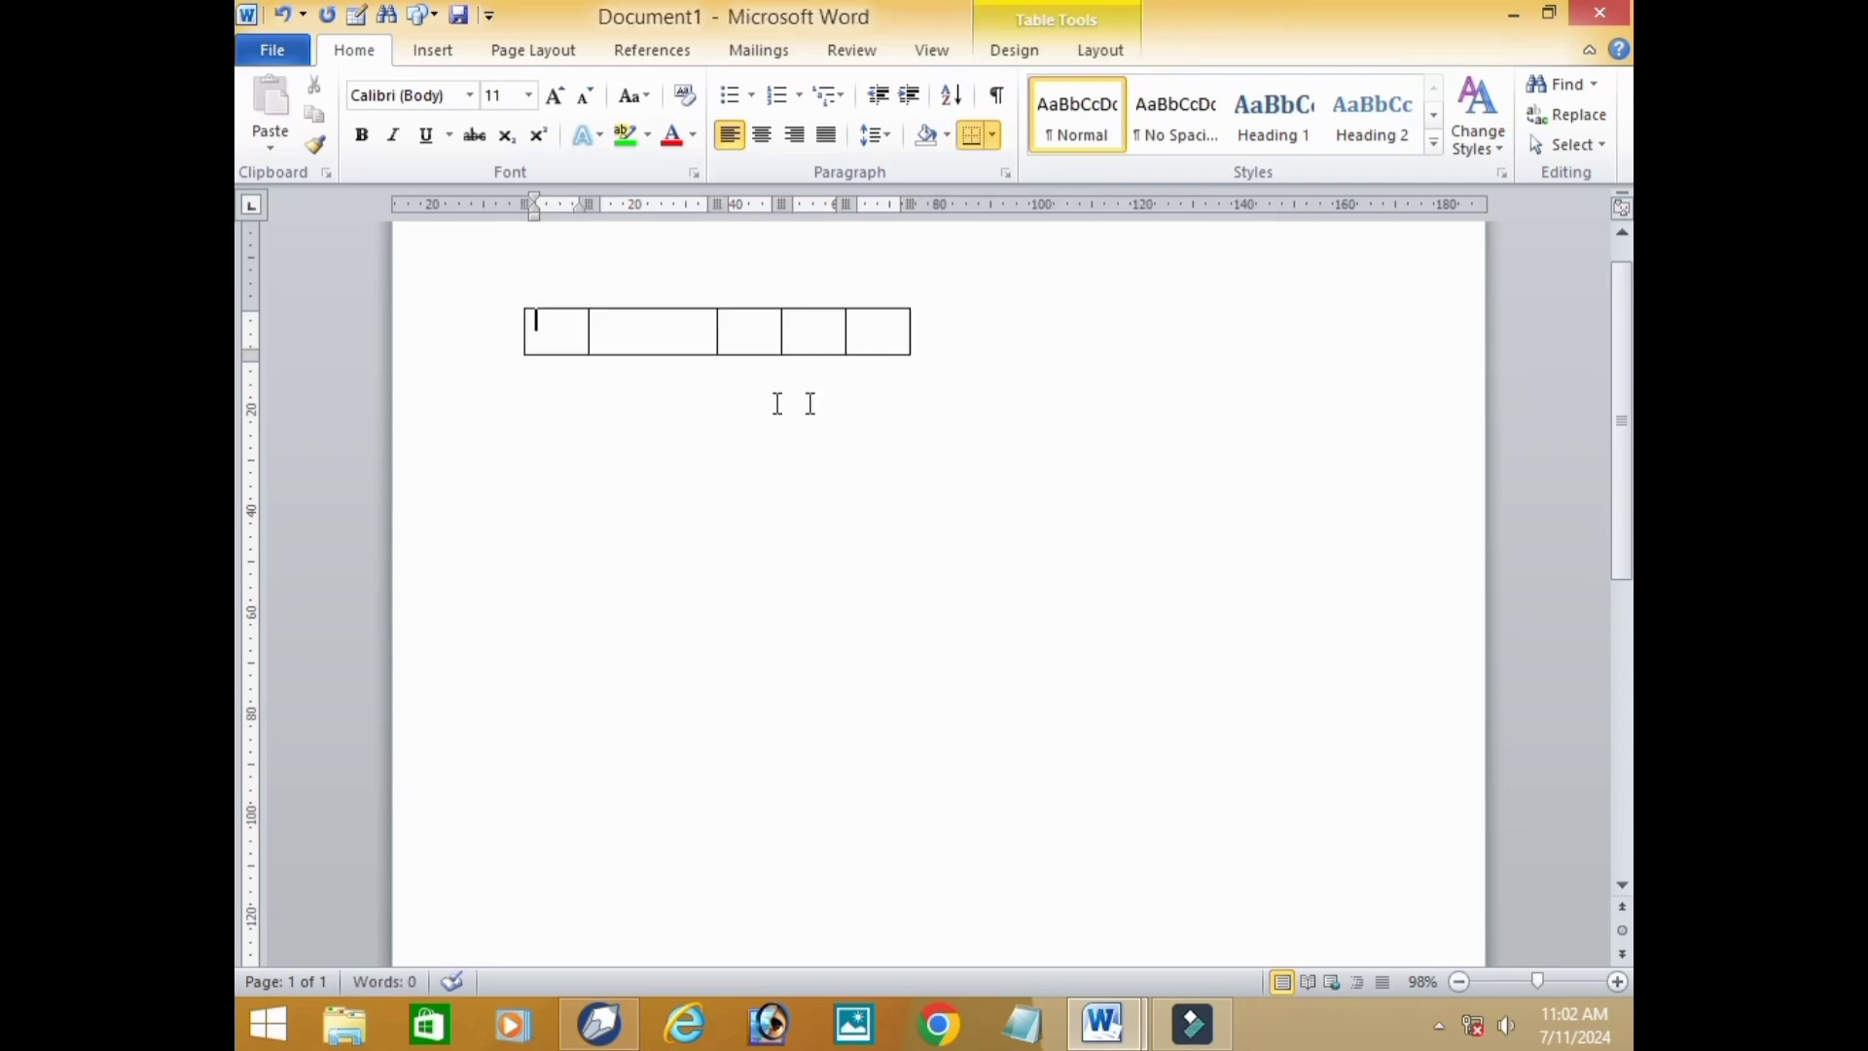
Add a second row below the table's first row, starting from its last cell.
click(572, 332)
click(890, 341)
key(Tab)
key(Tab)
key(Tab)
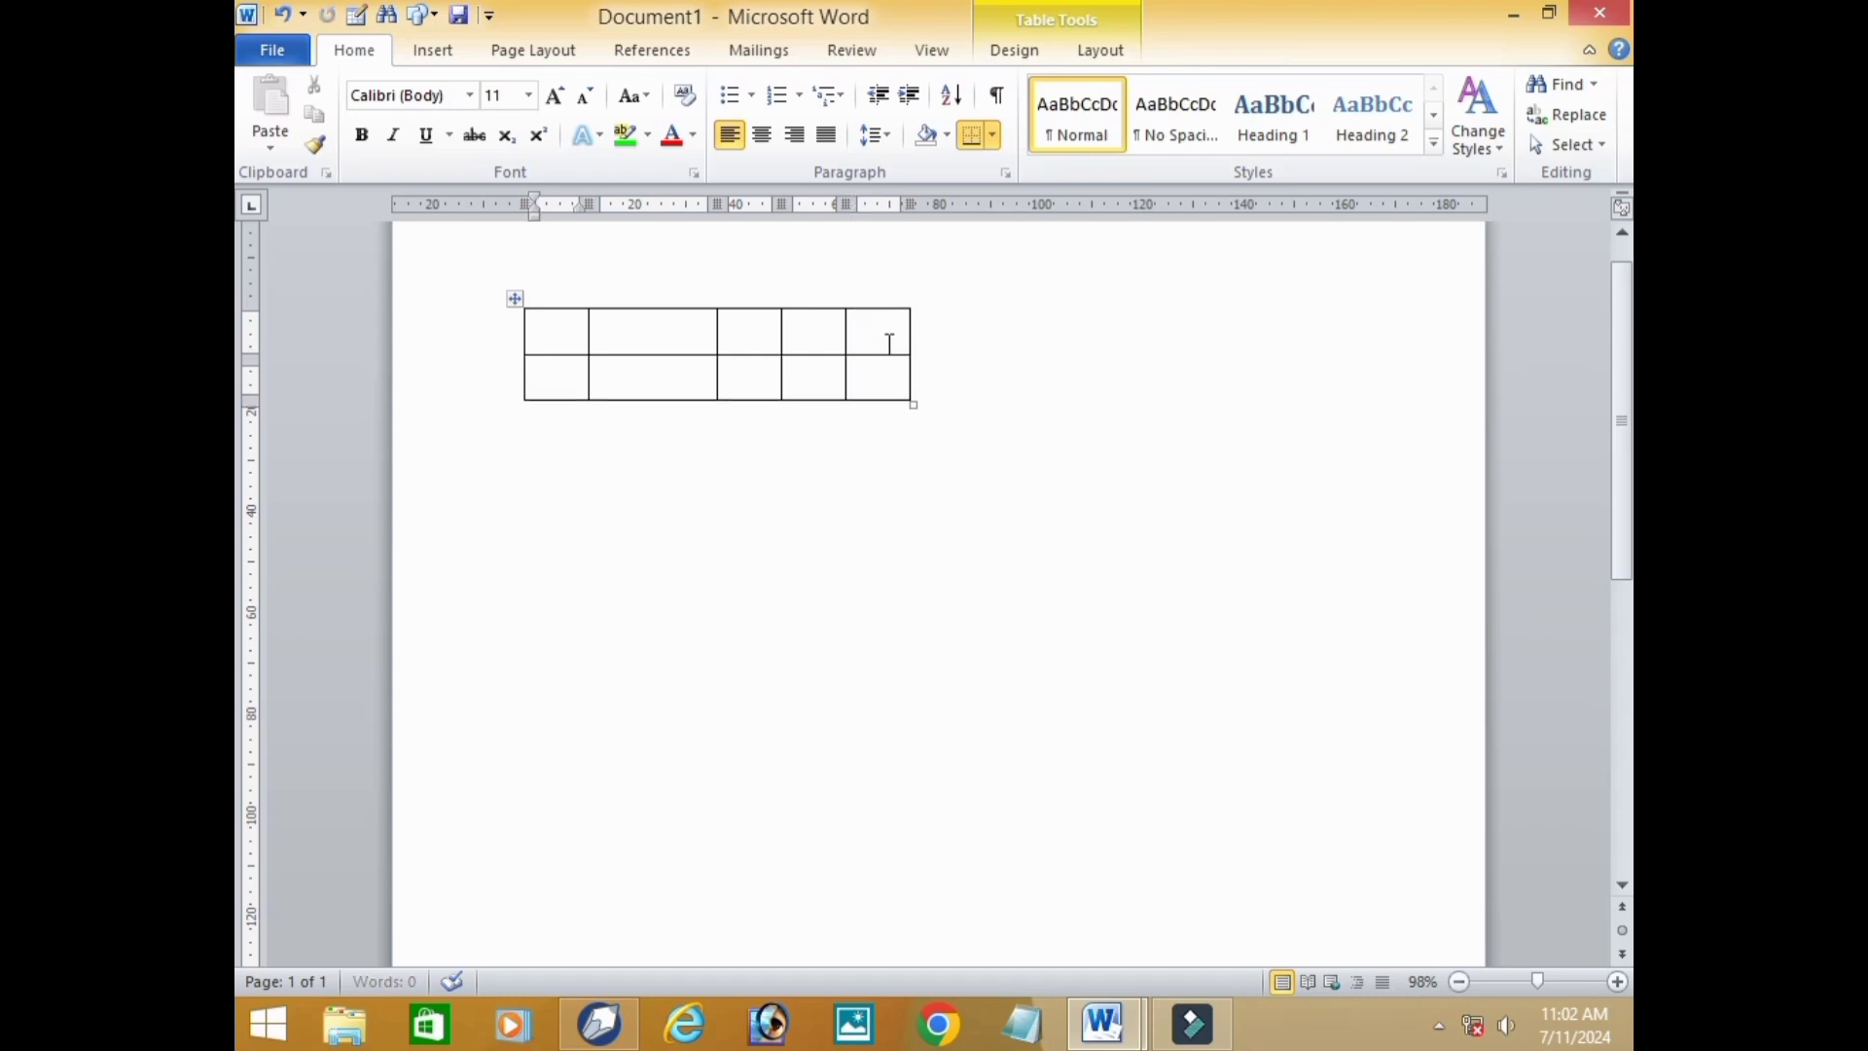
Extend the two-row table to six rows by advancing past the last cell of each final row.
key(Tab)
key(Tab)
key(Tab)
key(Tab)
key(Tab)
key(Tab)
key(Tab)
key(Tab)
key(Tab)
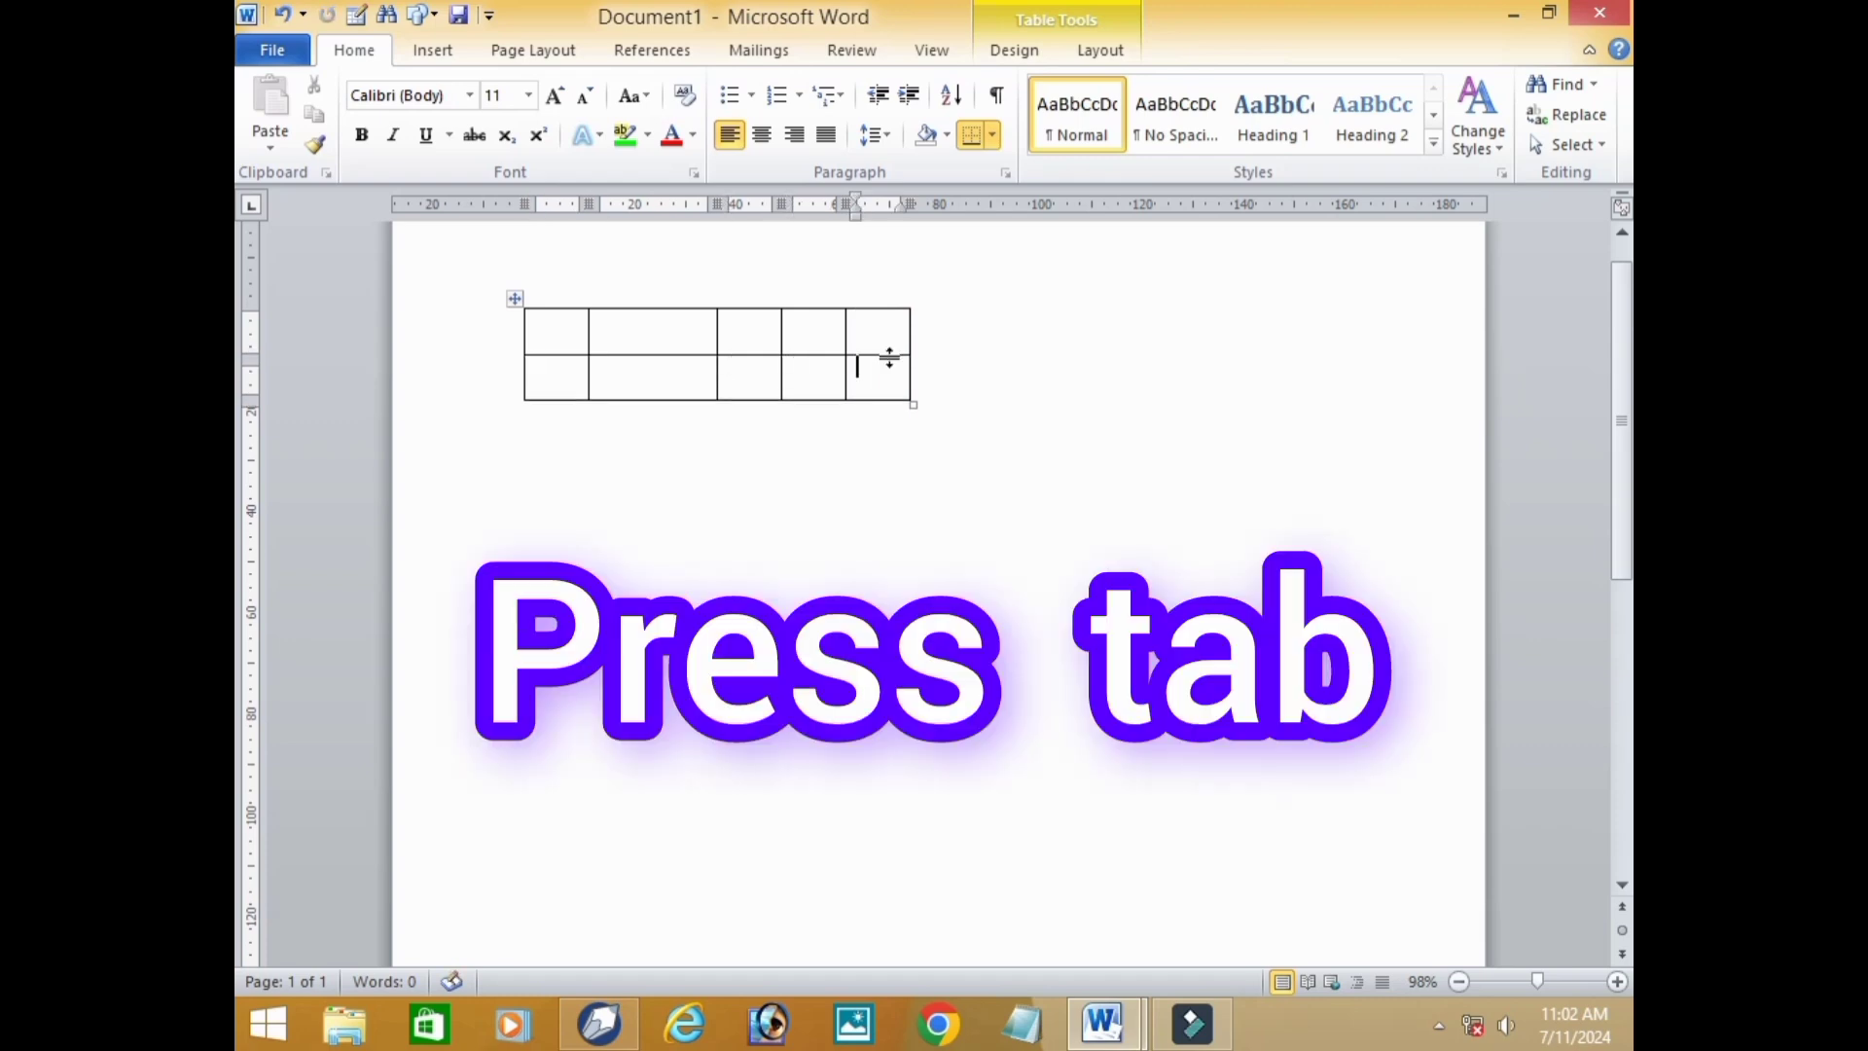
key(Tab)
key(Tab)
key(Tab)
key(Tab)
key(Tab)
key(Tab)
key(Tab)
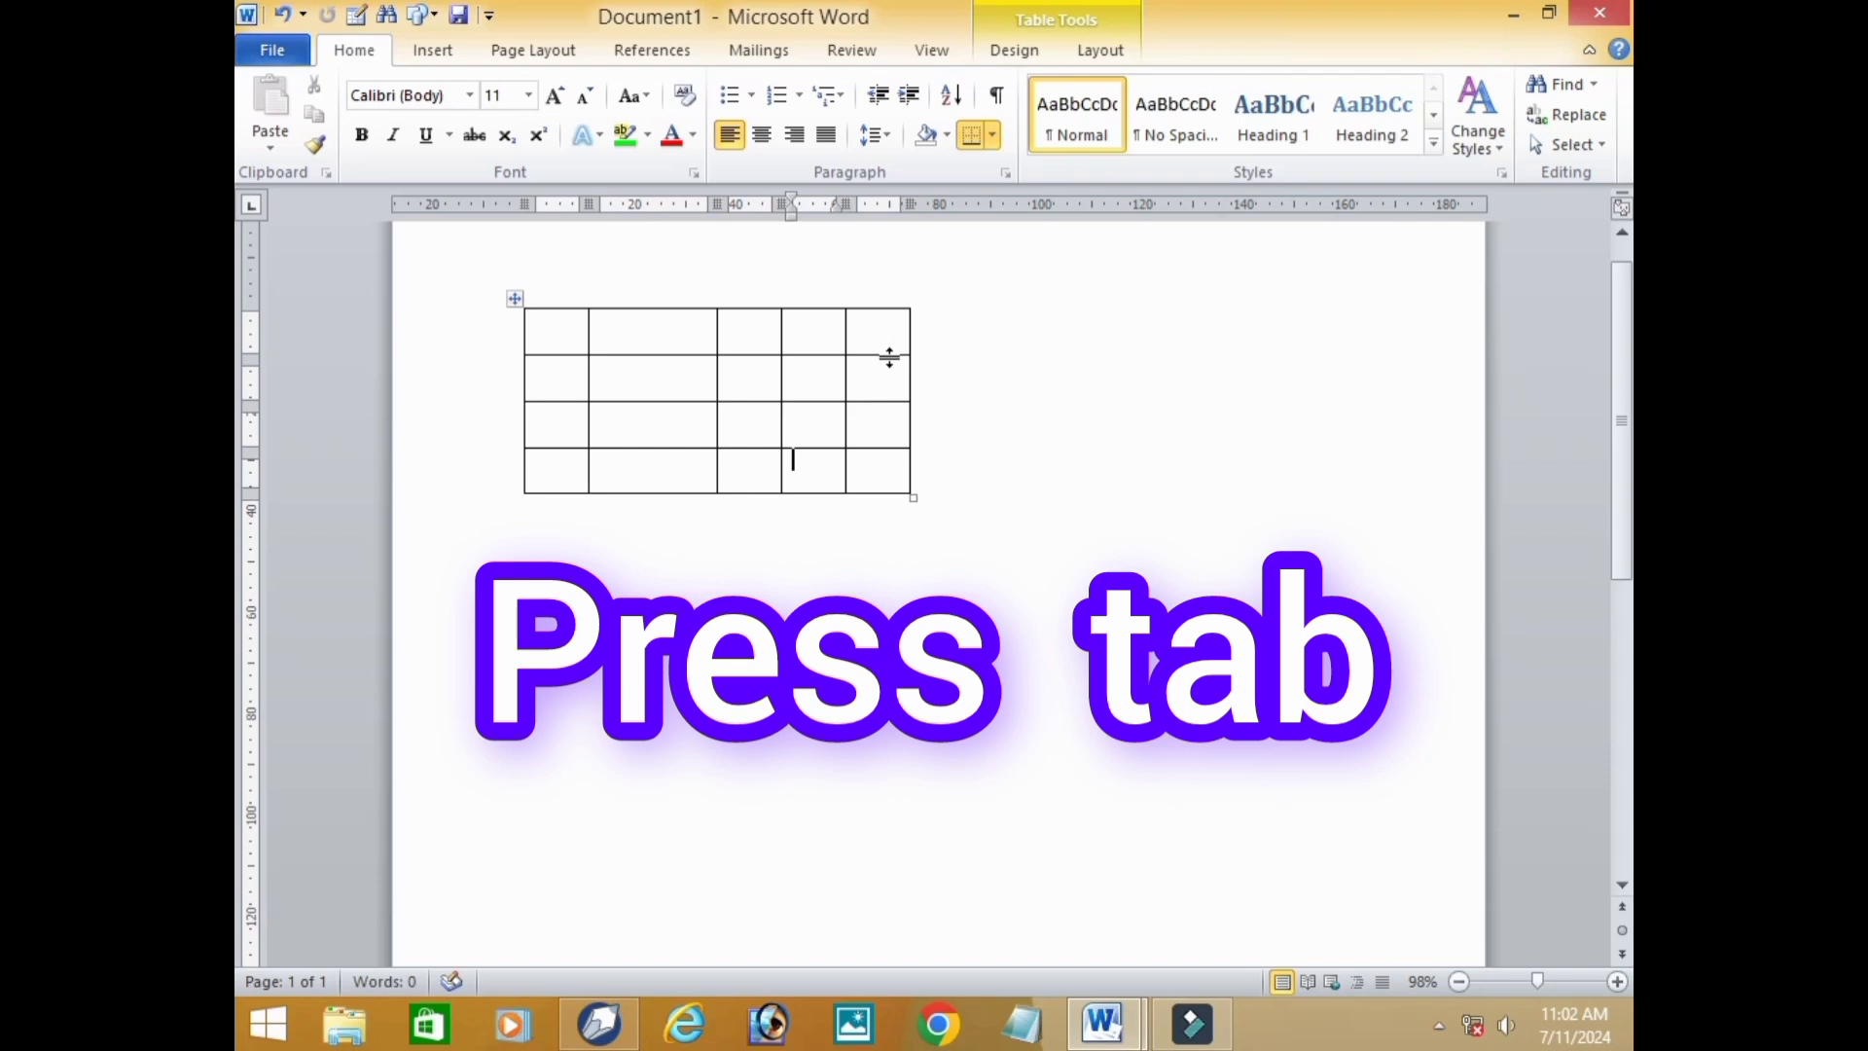
key(Tab)
key(Tab)
key(Tab)
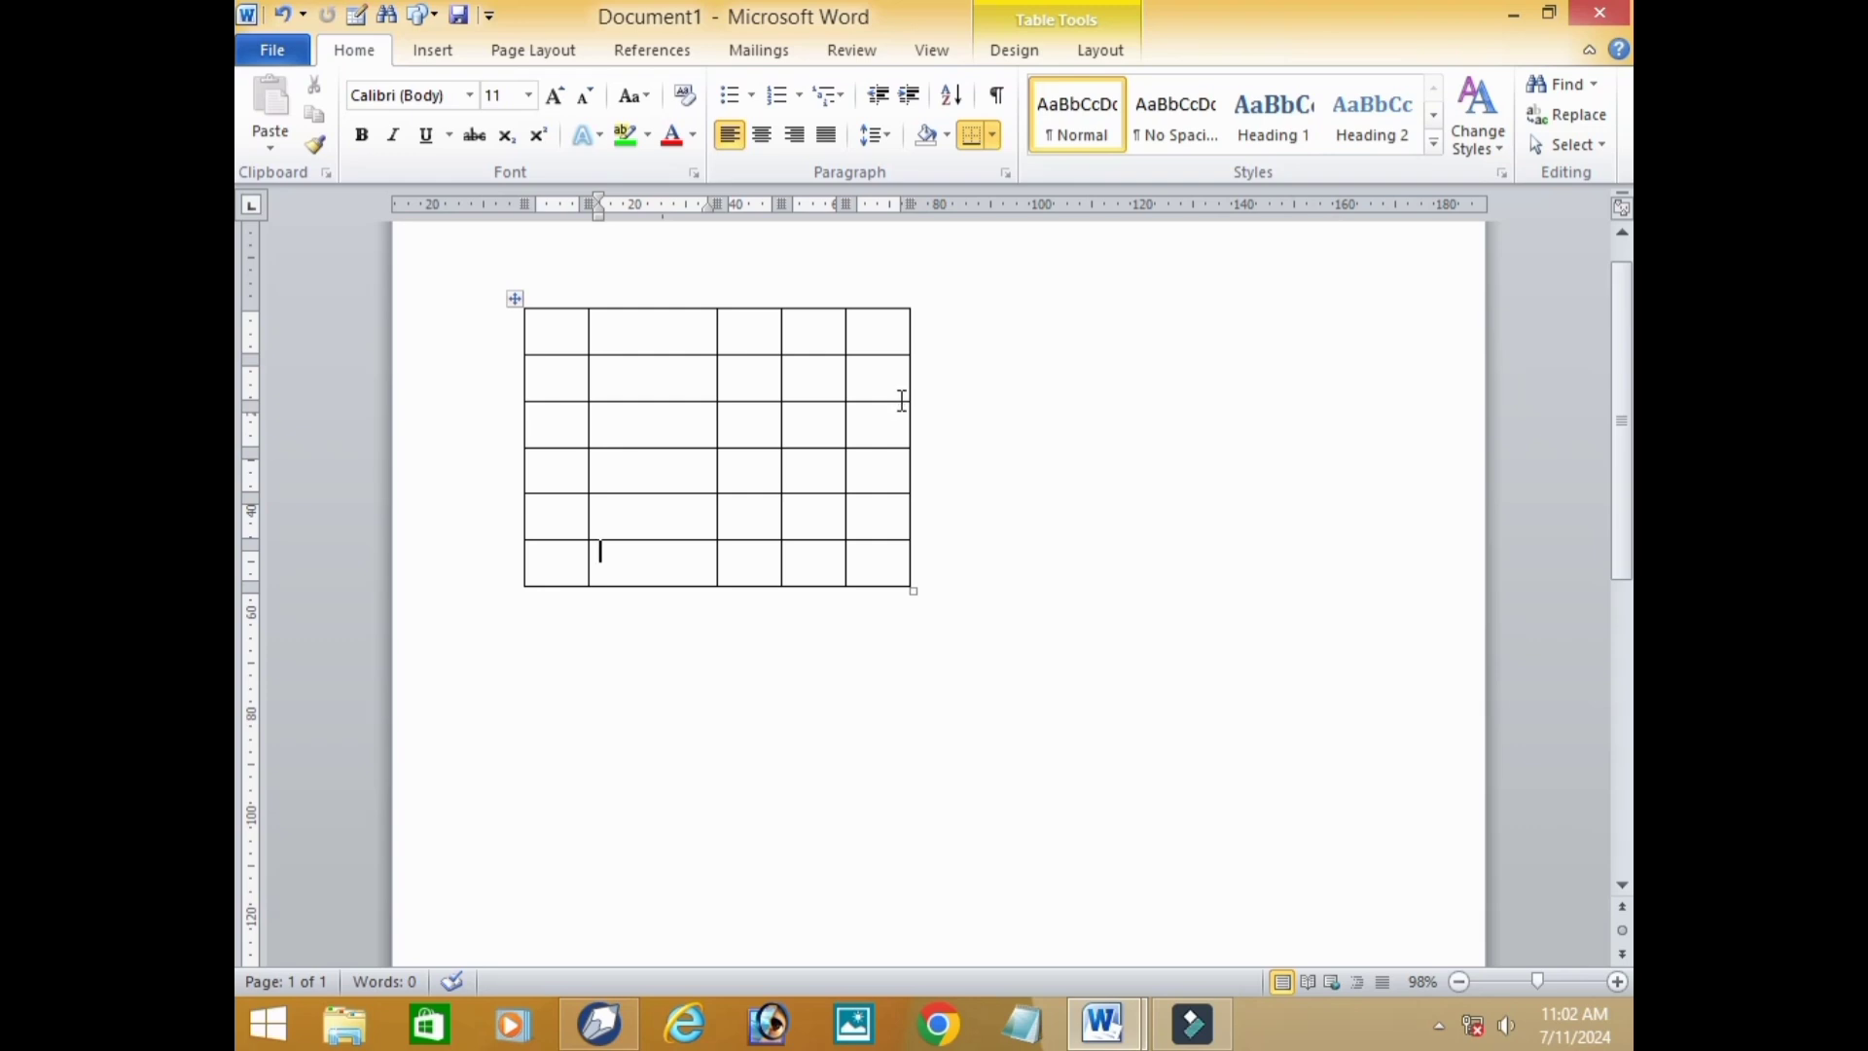
Undo the added rows and the plus-sign table so the document is blank.
key(ctrl+z)
key(ctrl+z)
key(ctrl+z)
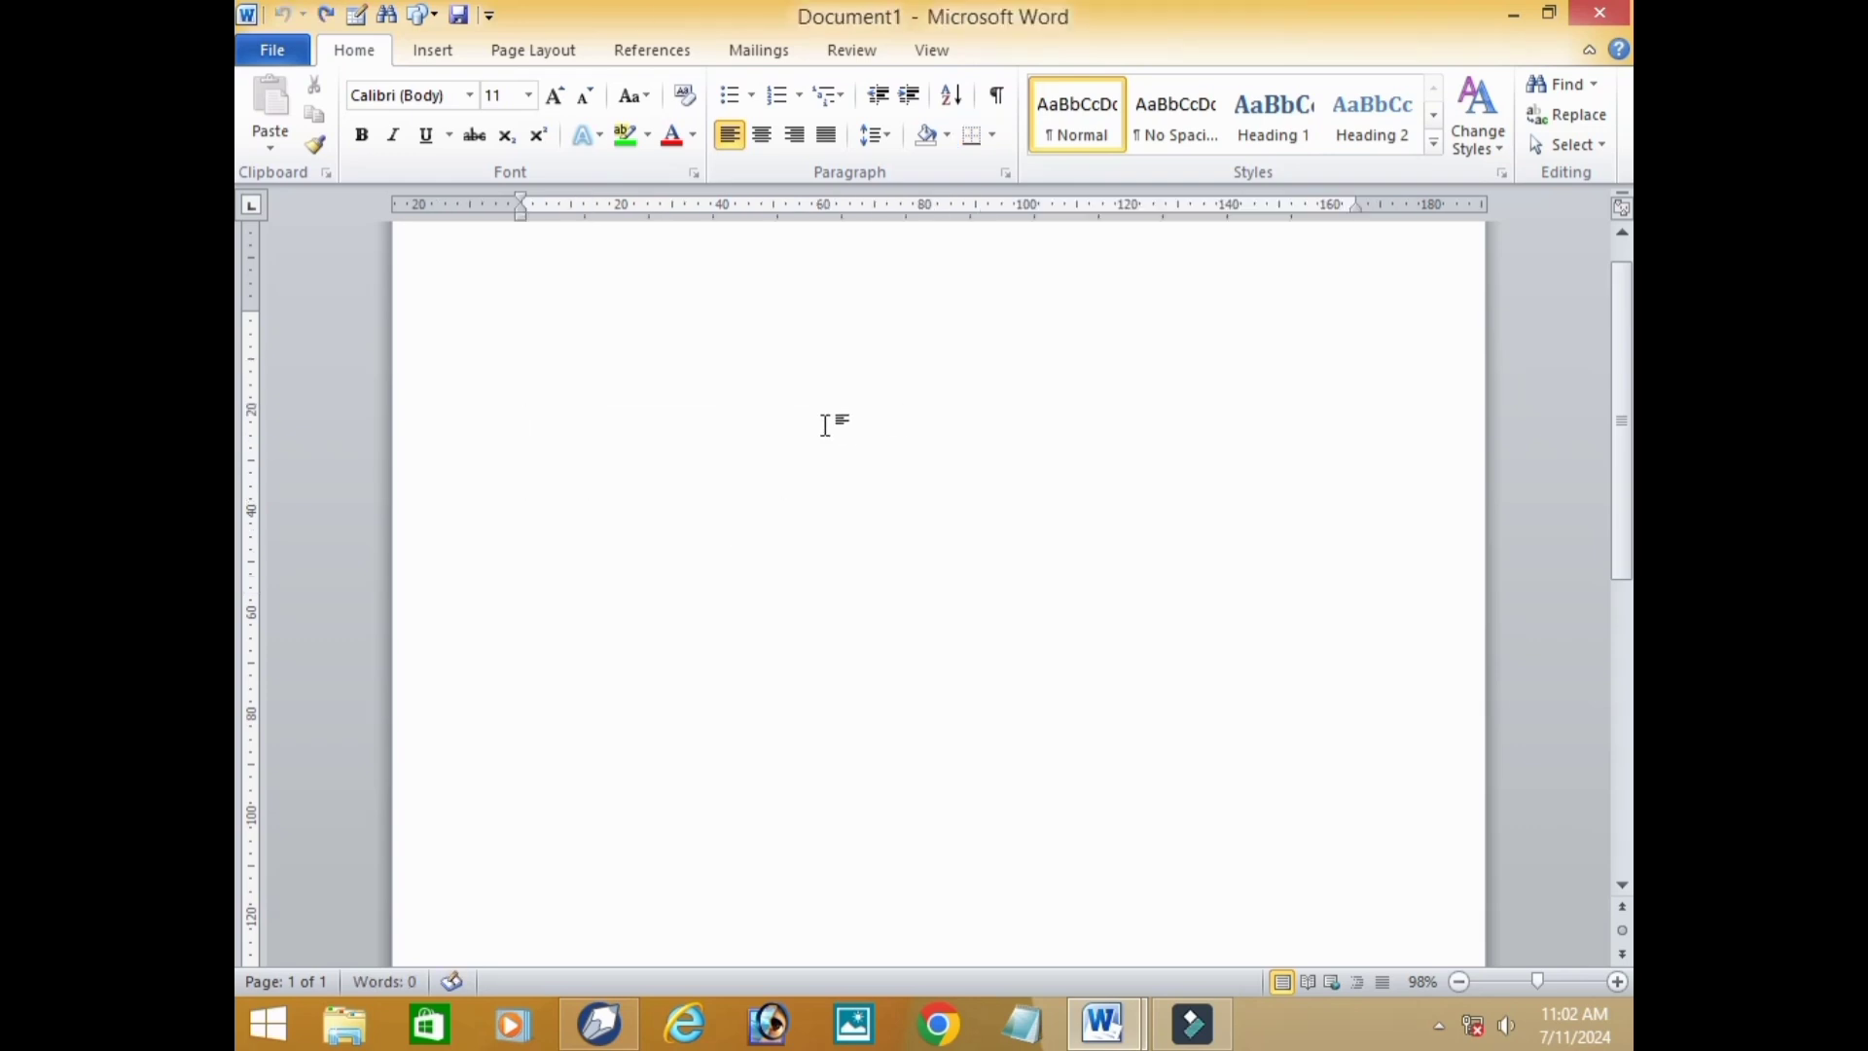
Insert a table with 5 columns and 5 rows through the table size dialog.
click(435, 56)
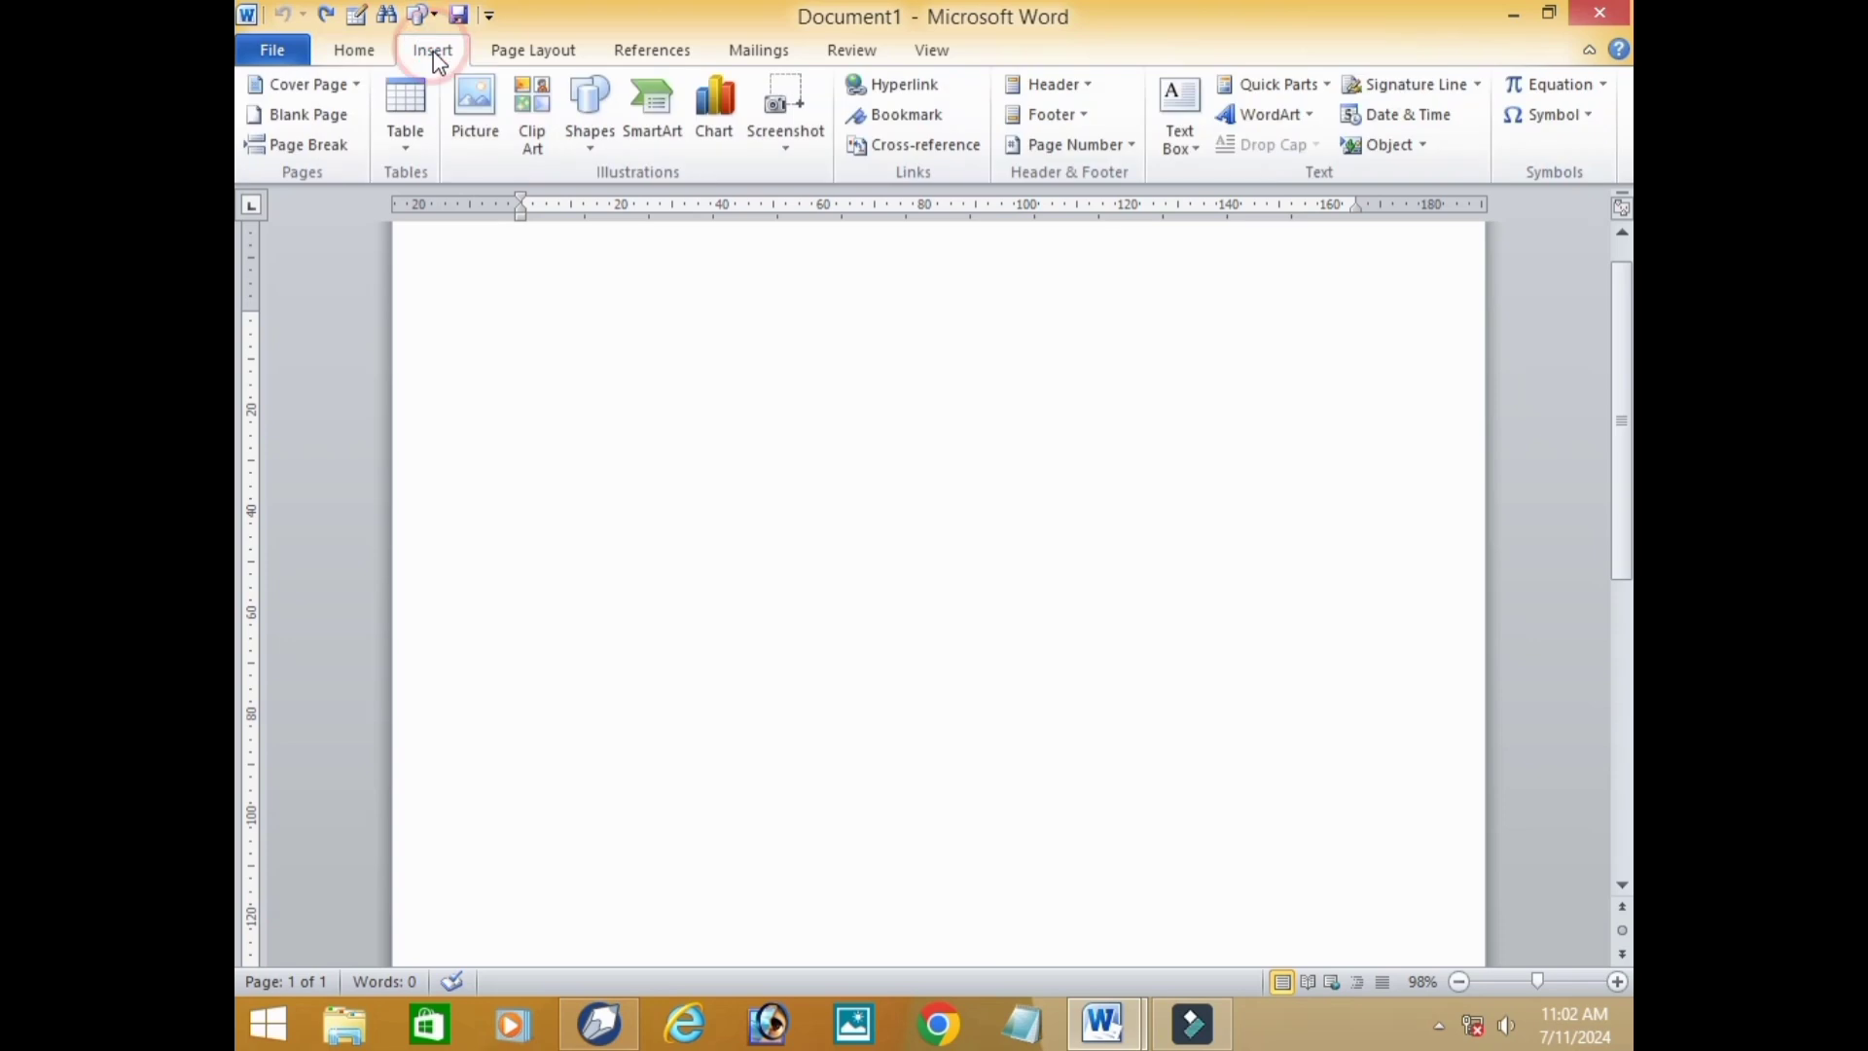
click(411, 146)
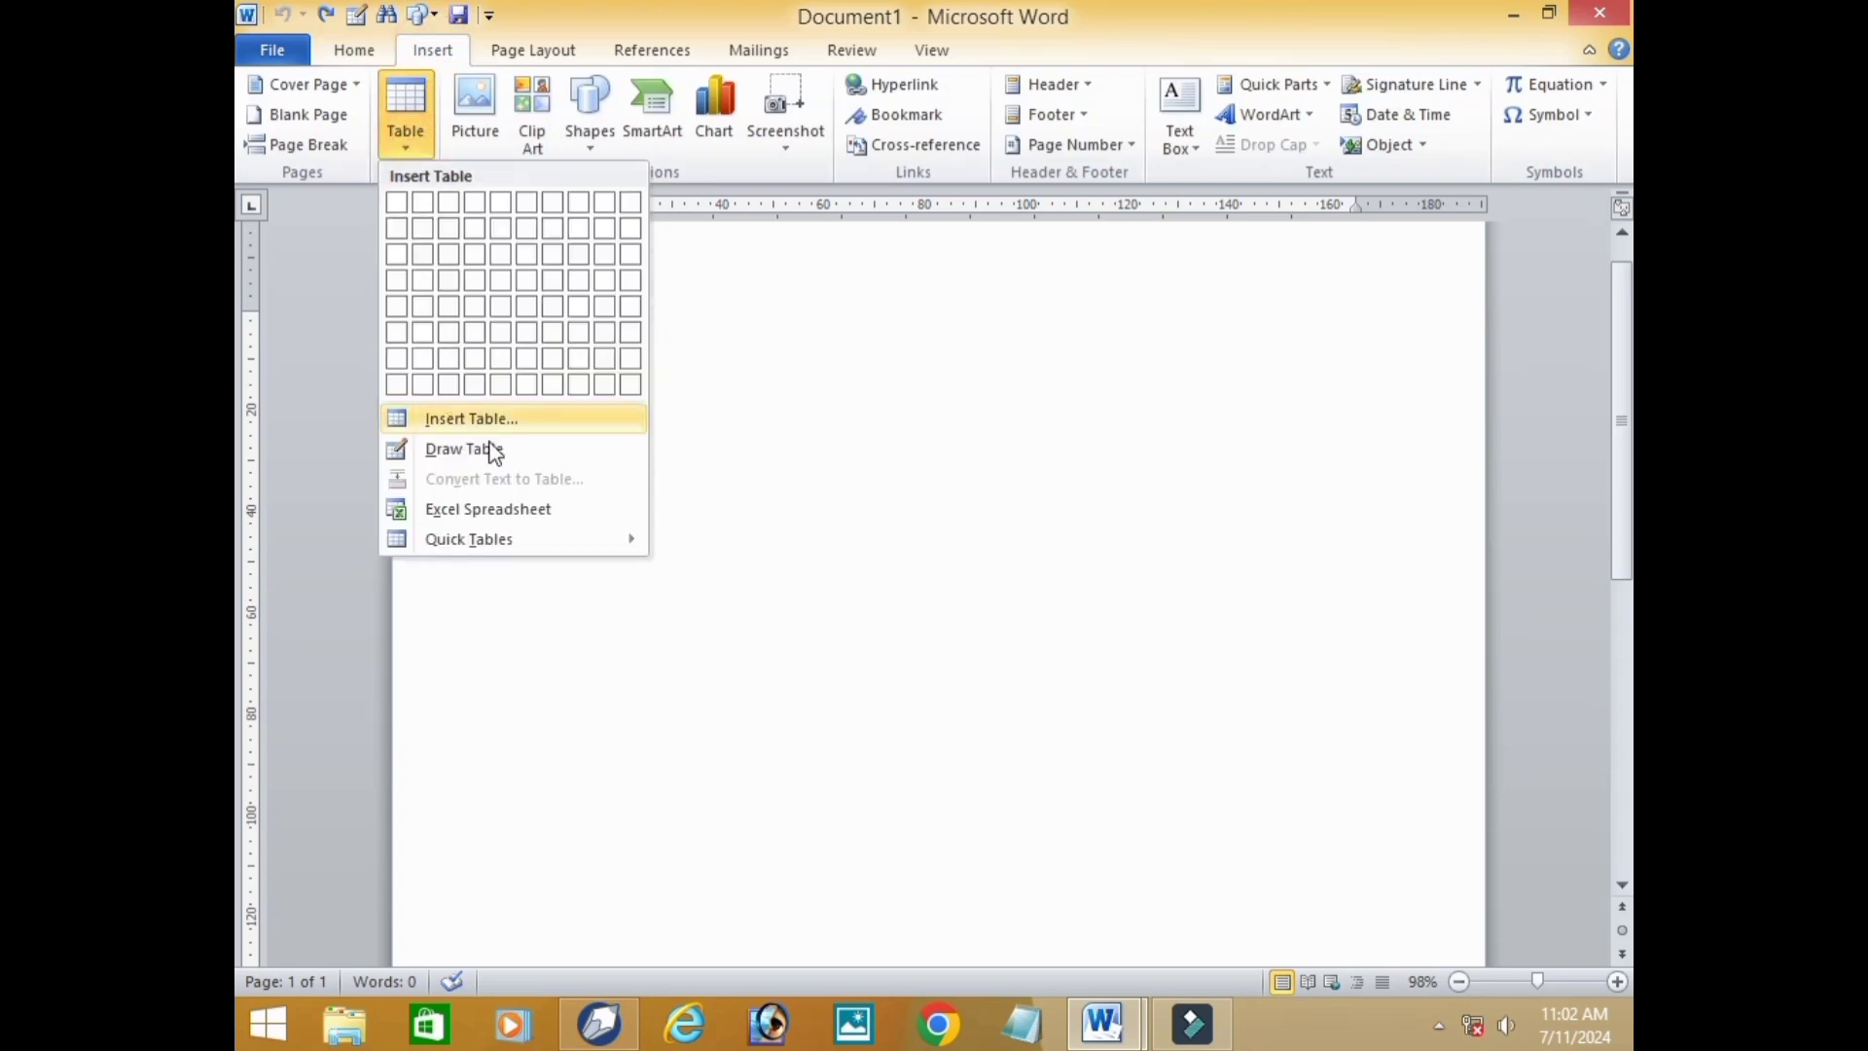
click(471, 418)
click(1003, 421)
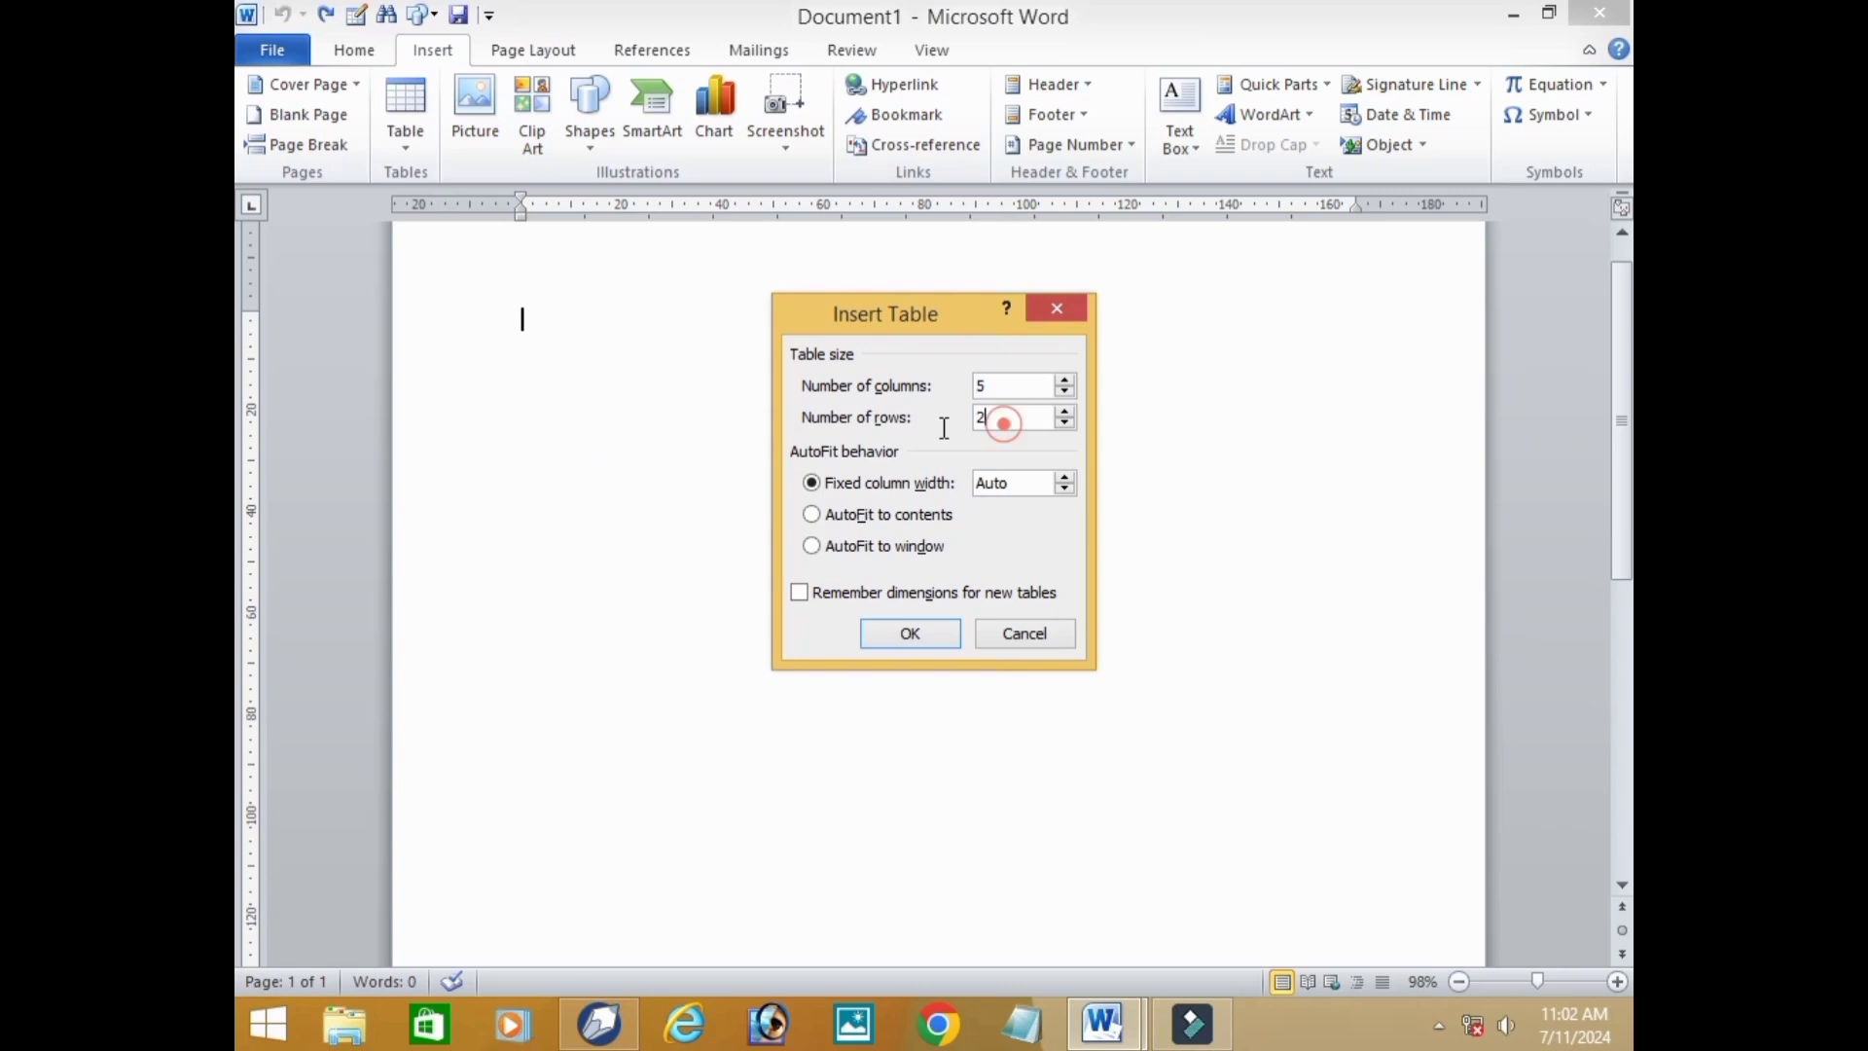
key(BackSpace)
text(5)
key(Return)
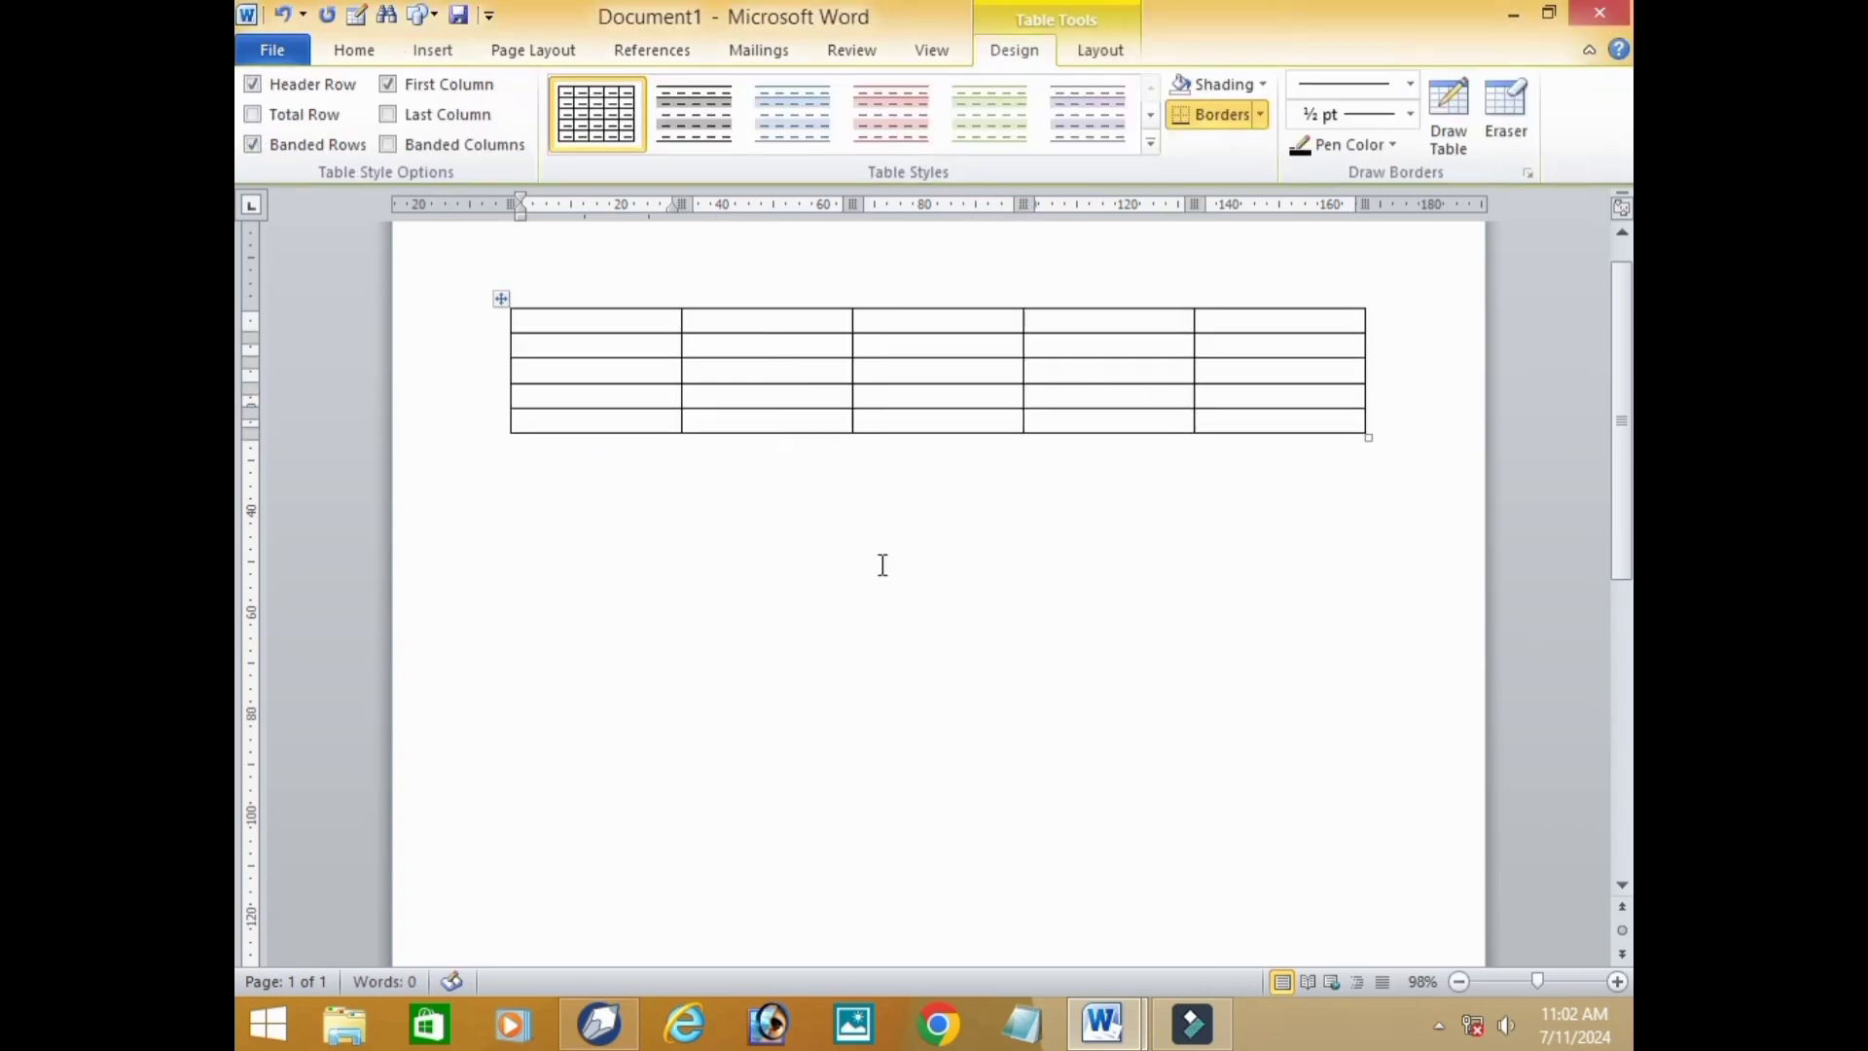
Enter the heading NAME in the table's first cell and advance to the second cell of that row.
click(566, 318)
text(NAME)
key(Tab)
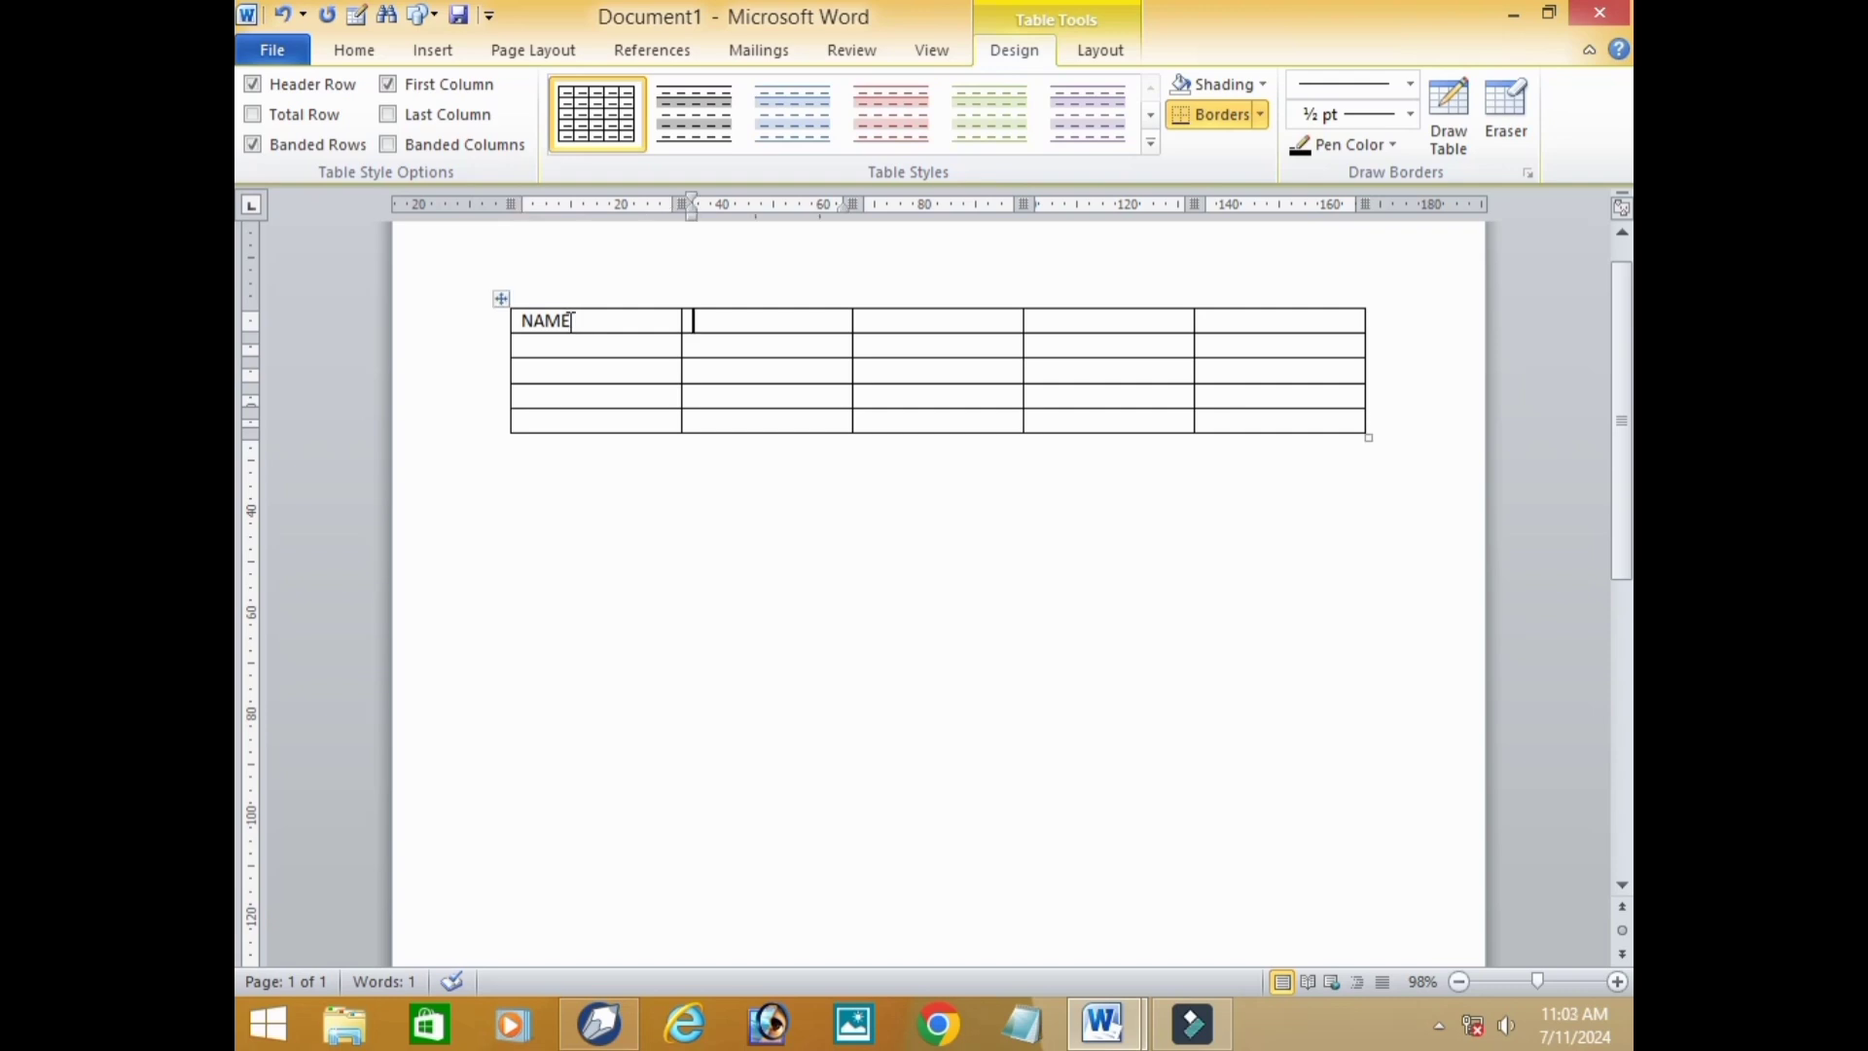
Move the insertion point cell by cell from the header row down to the third row.
key(Tab)
key(Down)
key(Left)
key(Down)
Place the insertion point directly in different cells across the third, first and fourth rows of the table.
click(834, 302)
click(929, 380)
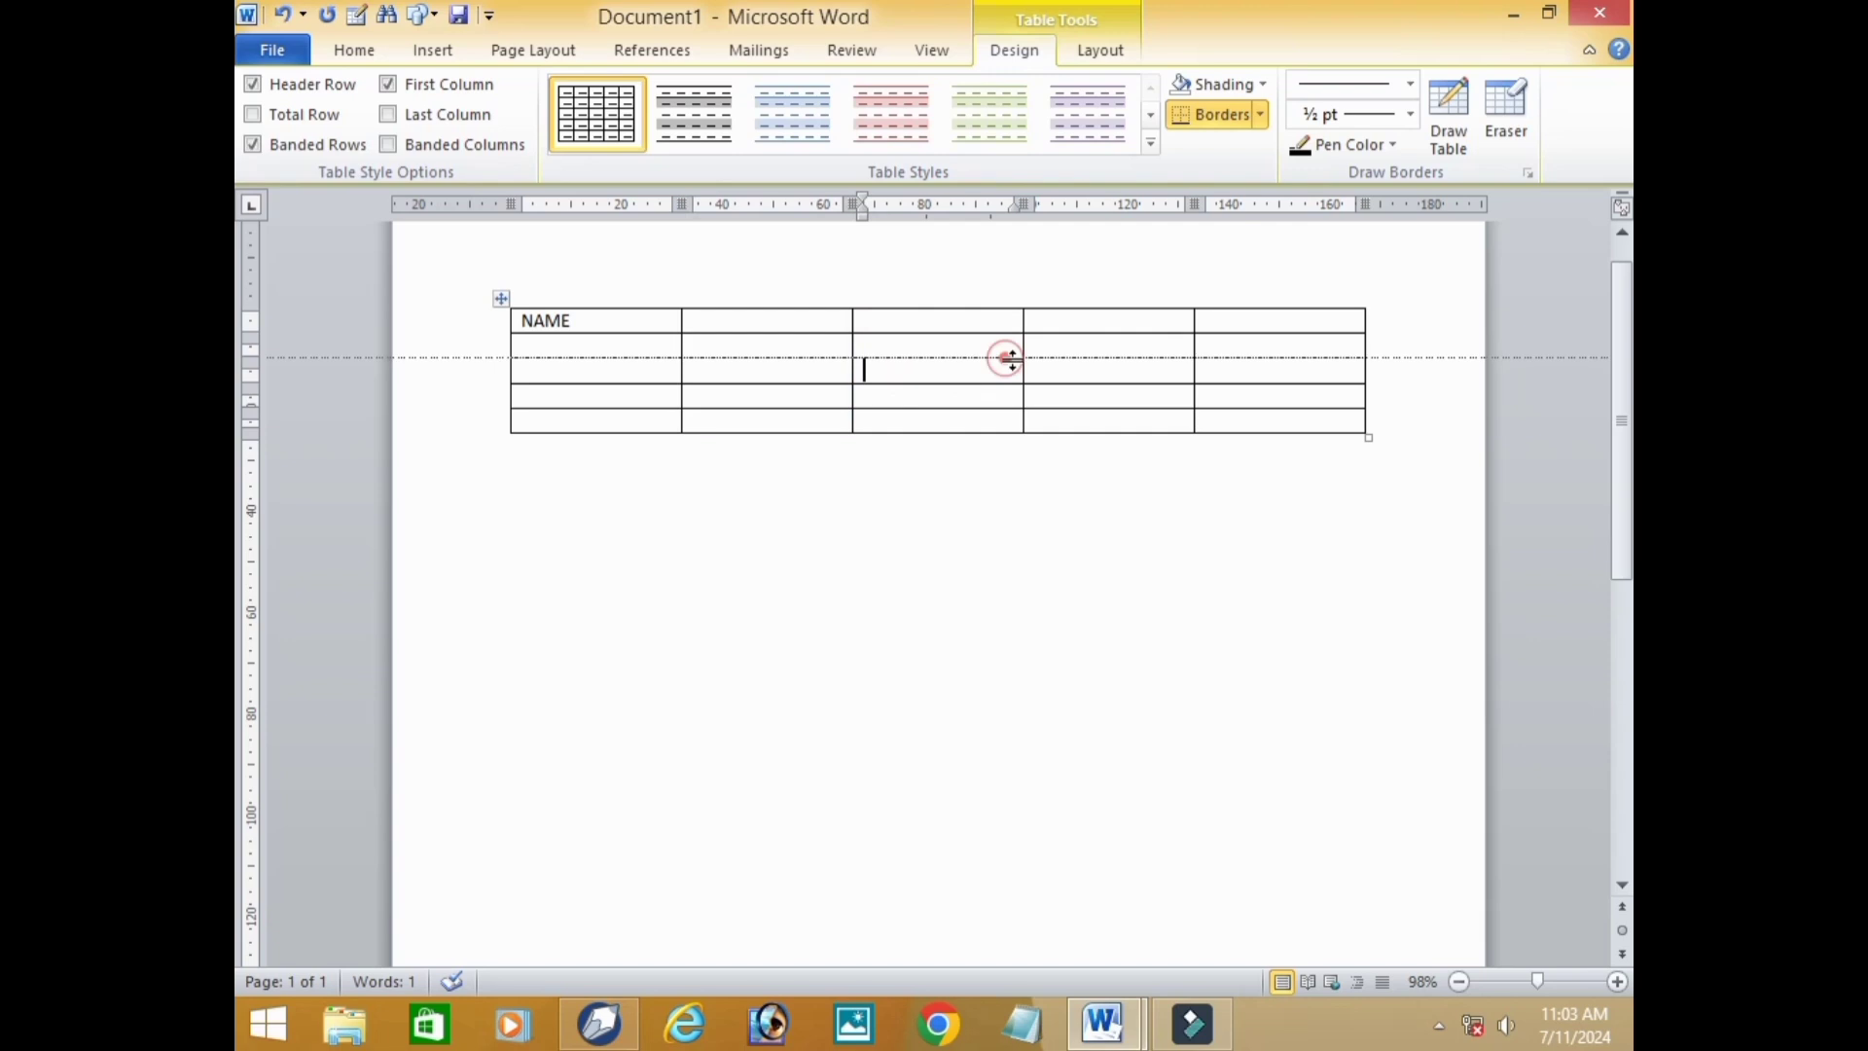
click(1131, 380)
click(1210, 378)
click(1271, 381)
click(1276, 330)
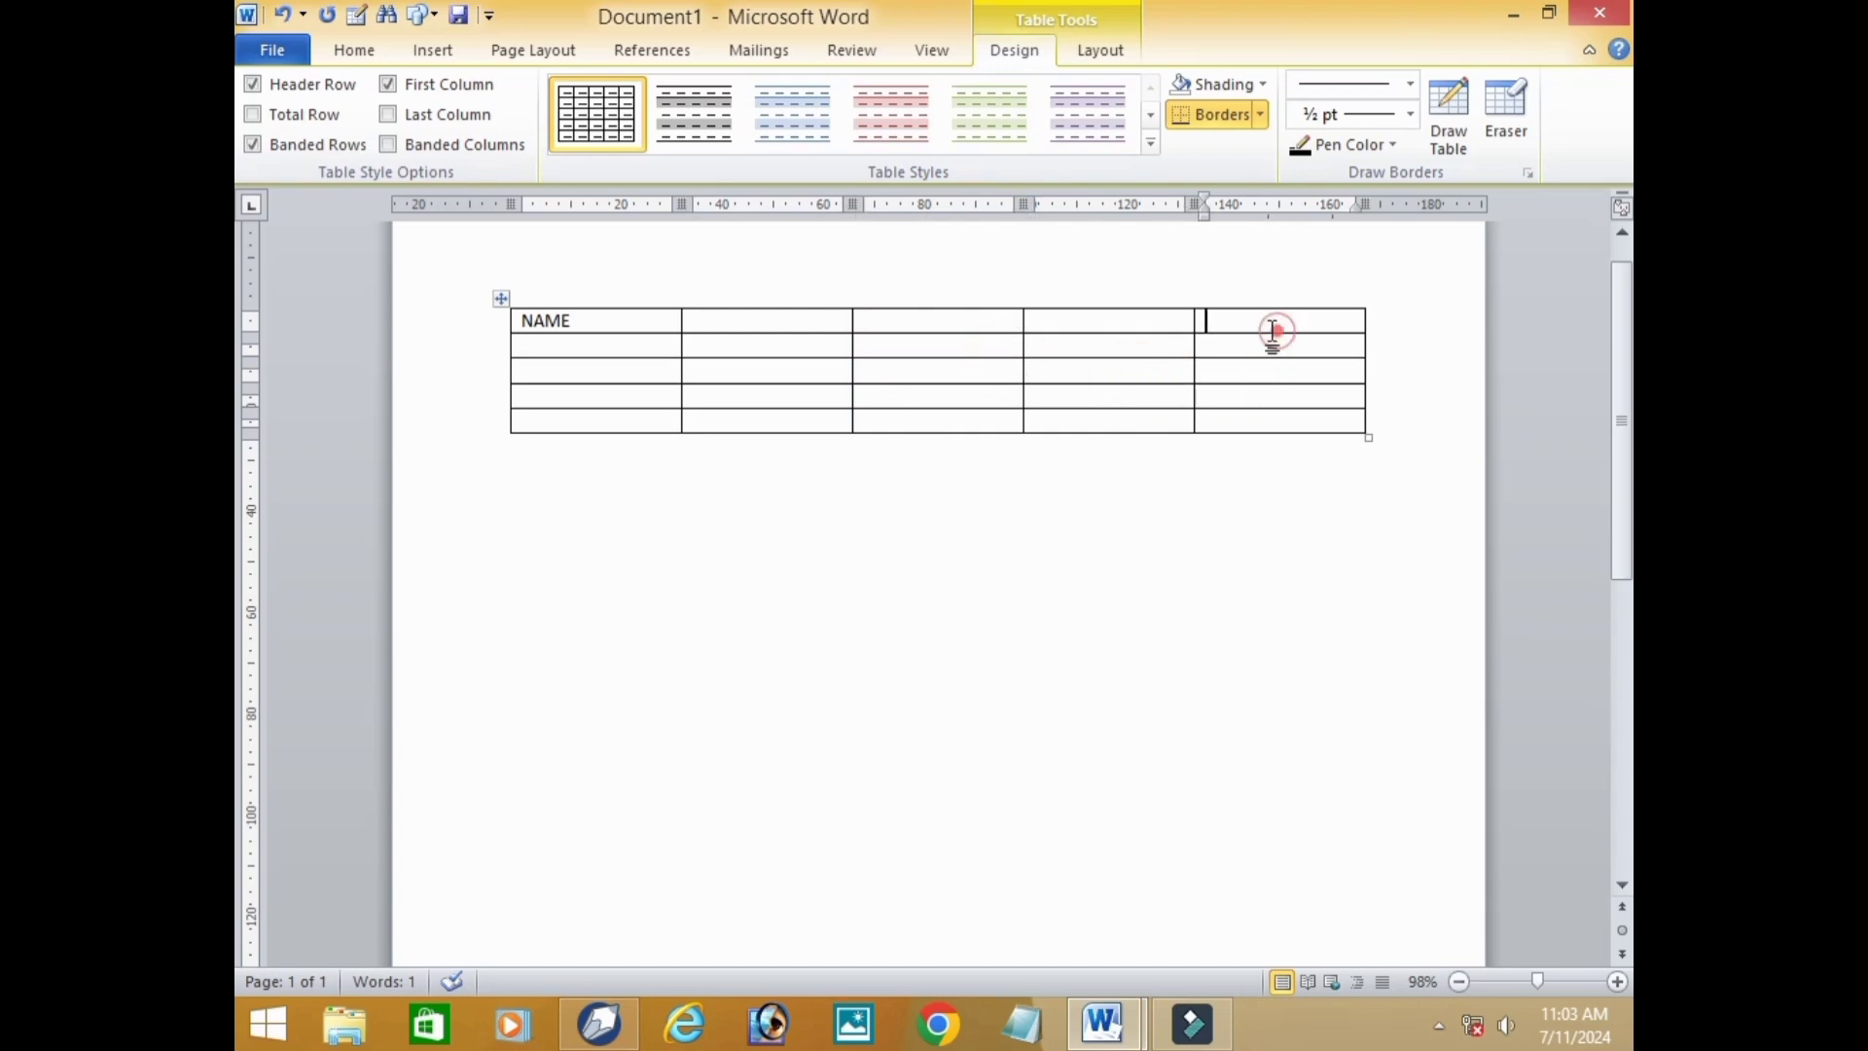
drag(1126, 319, 1031, 387)
click(676, 401)
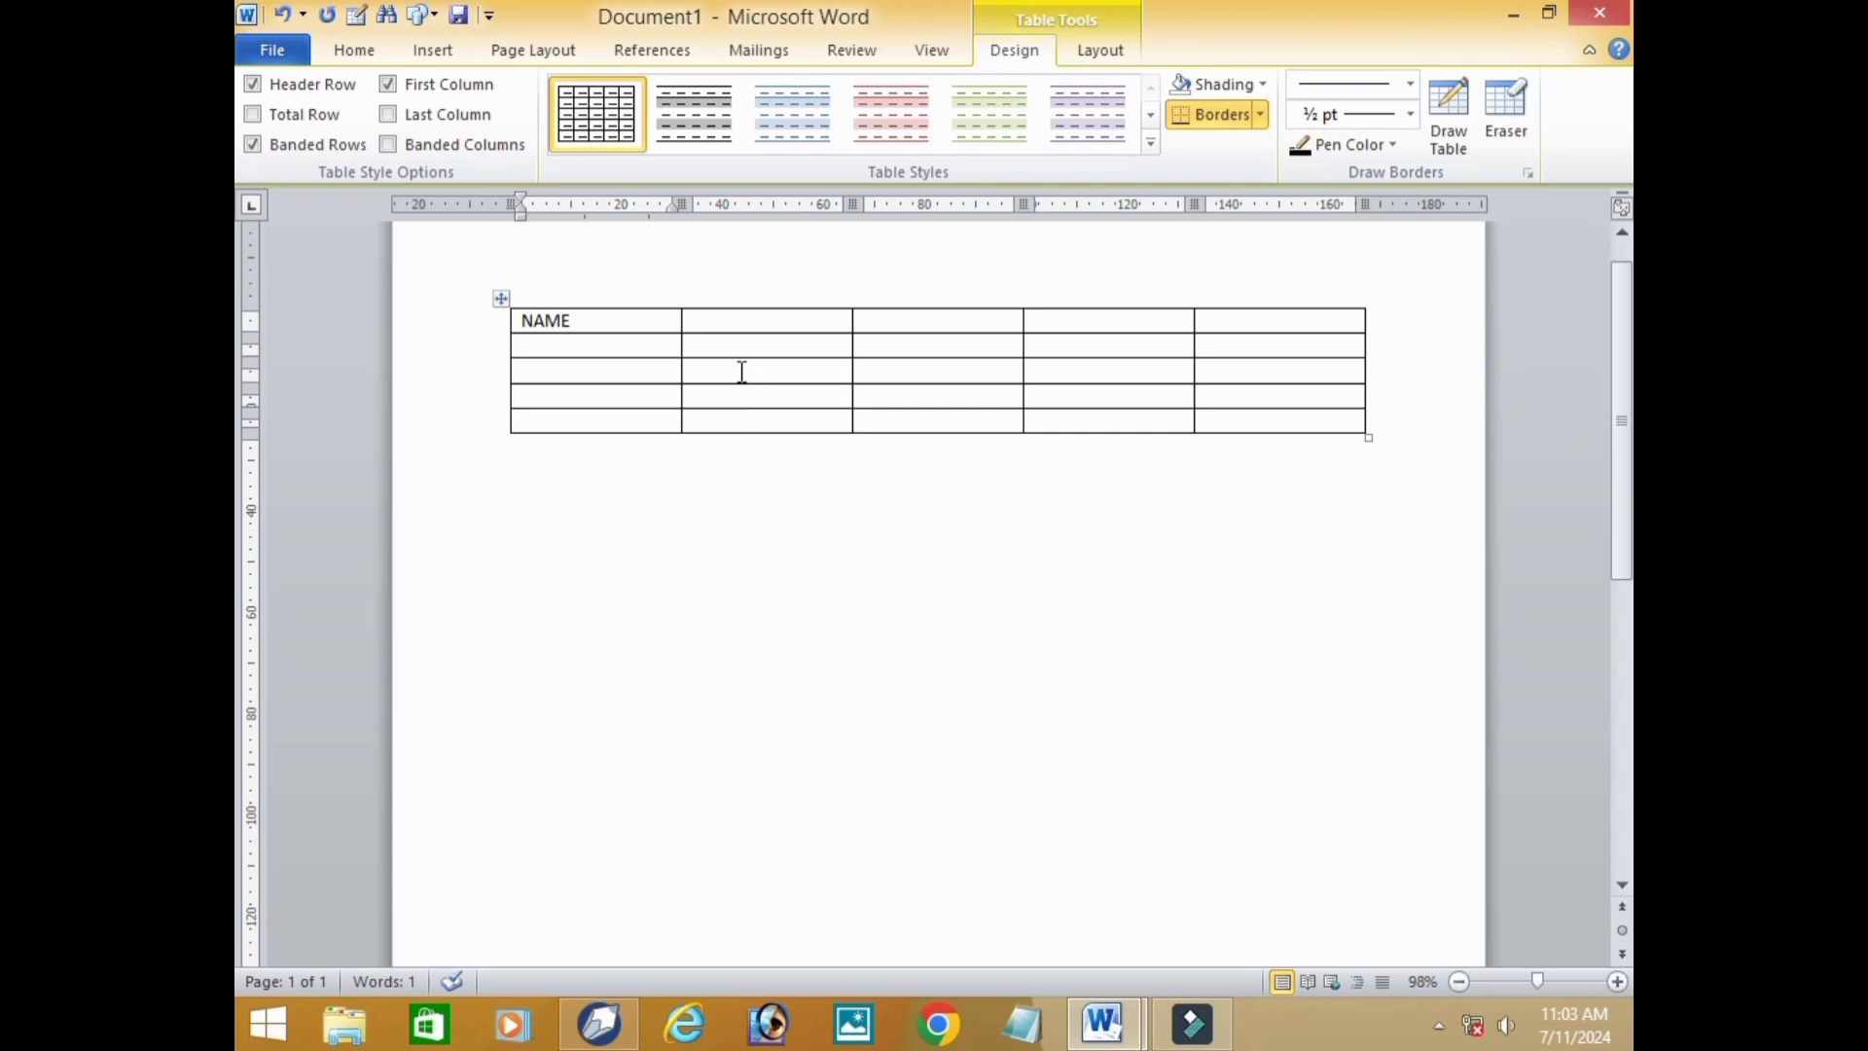
click(709, 334)
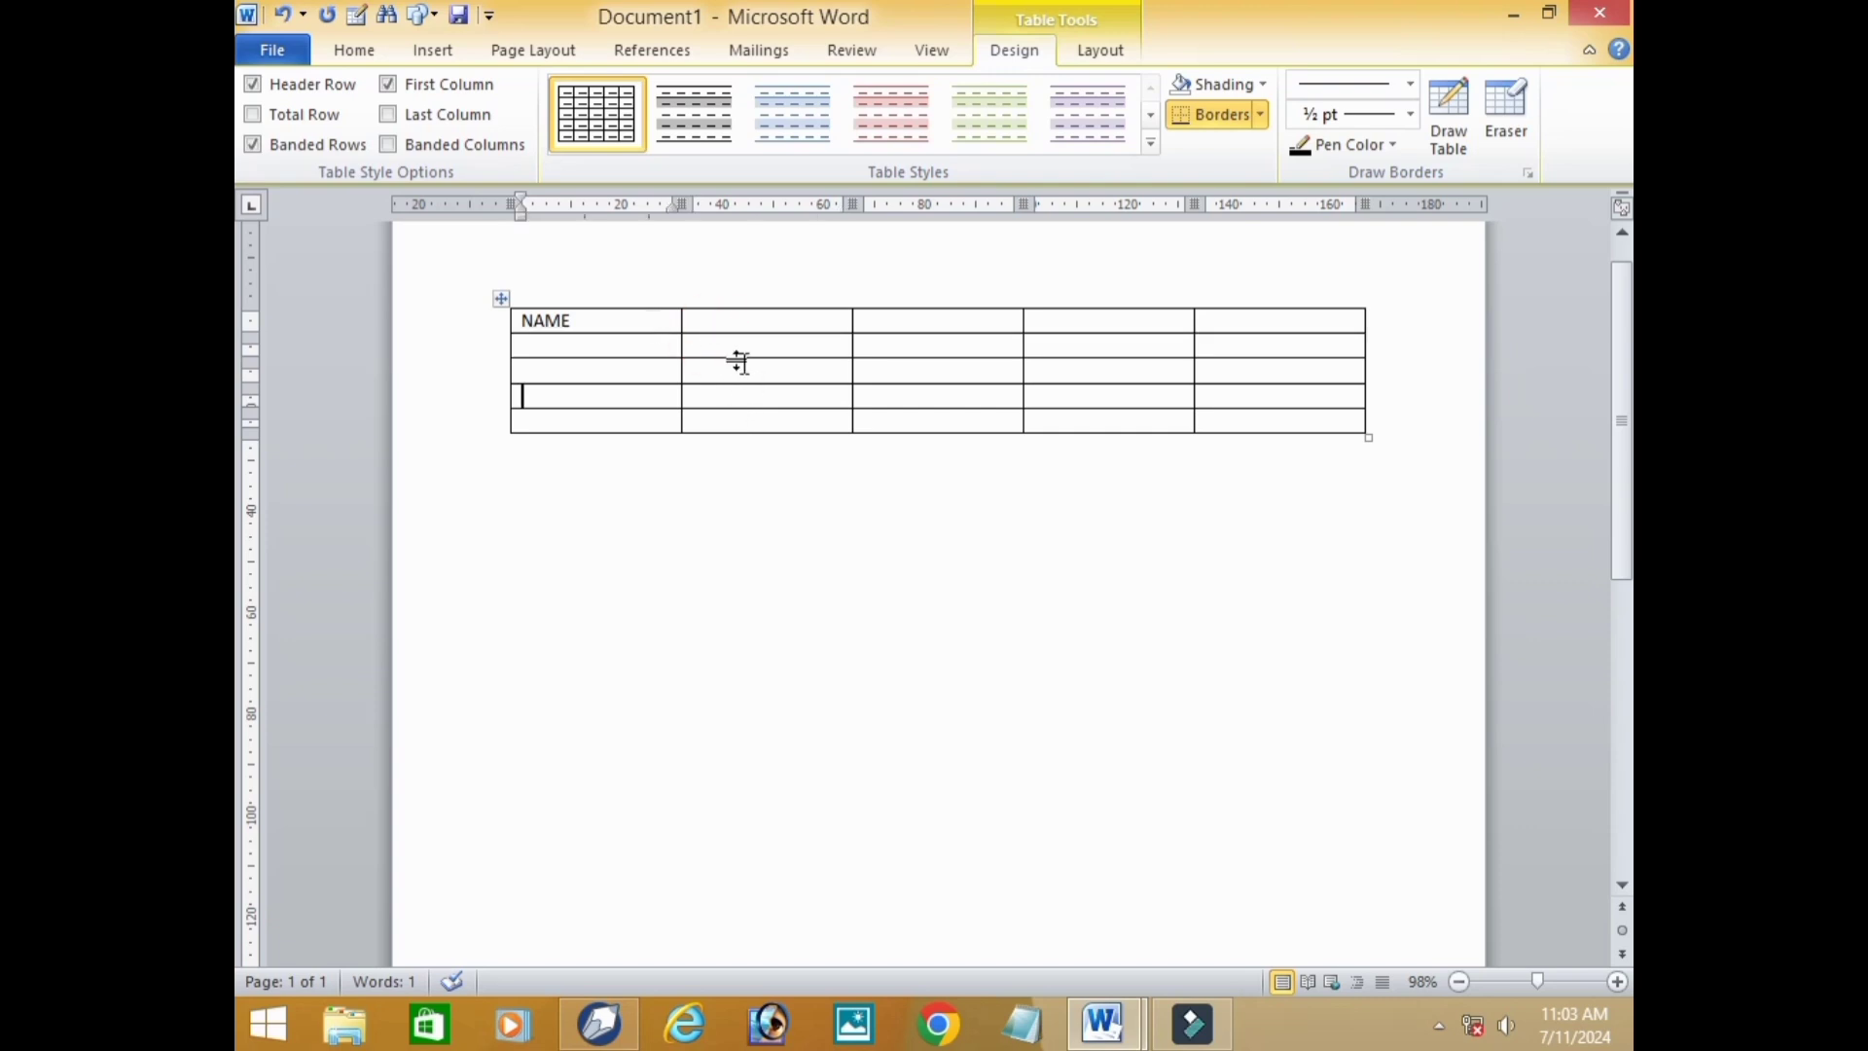